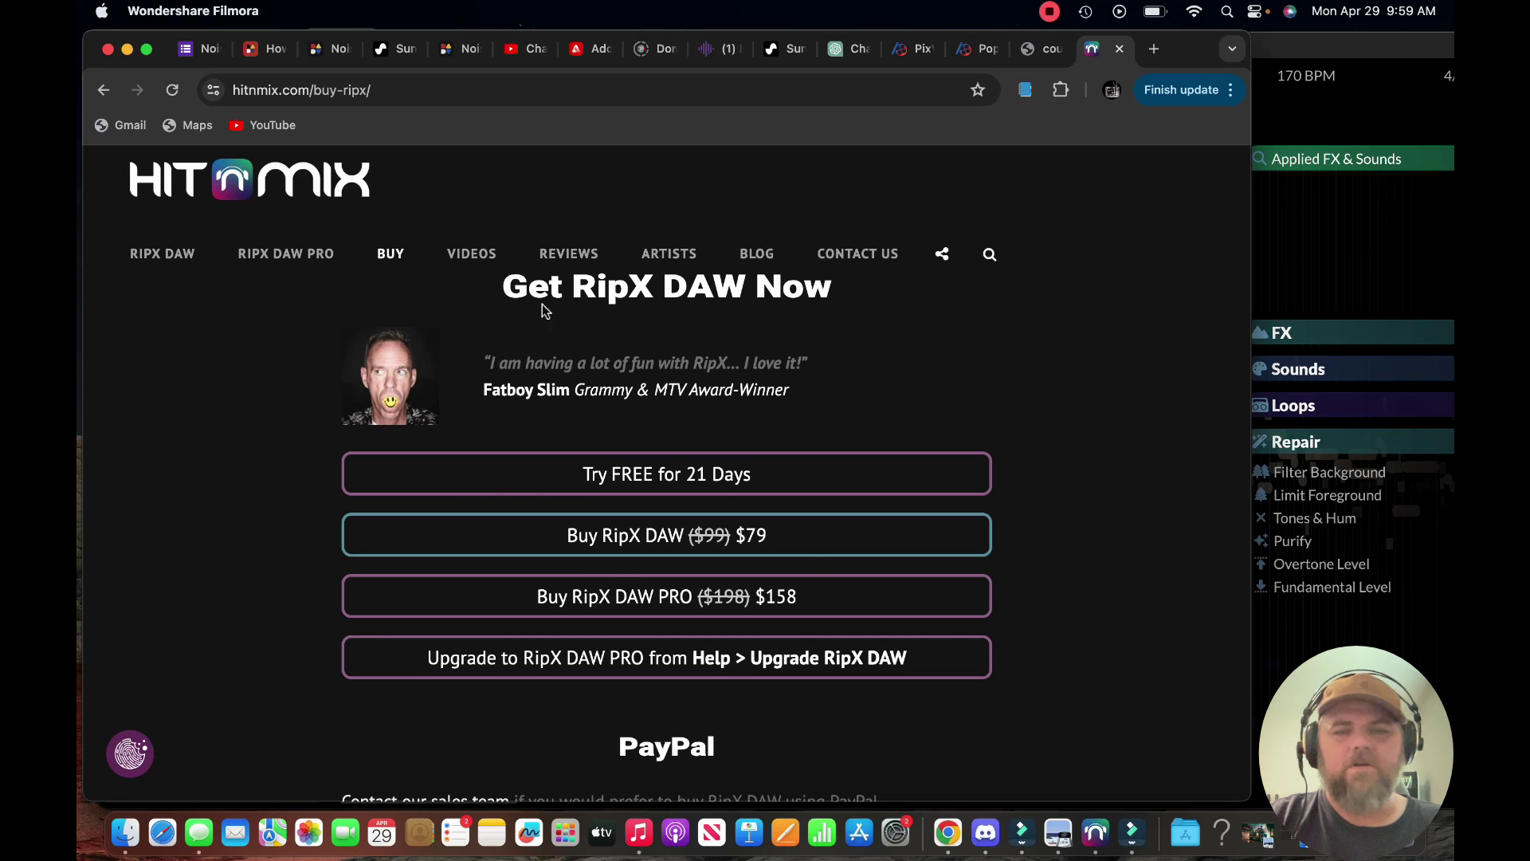
# - Browse the RipX DAW PRO product page, then return to the purchase page with prices
pyautogui.click(296, 254)
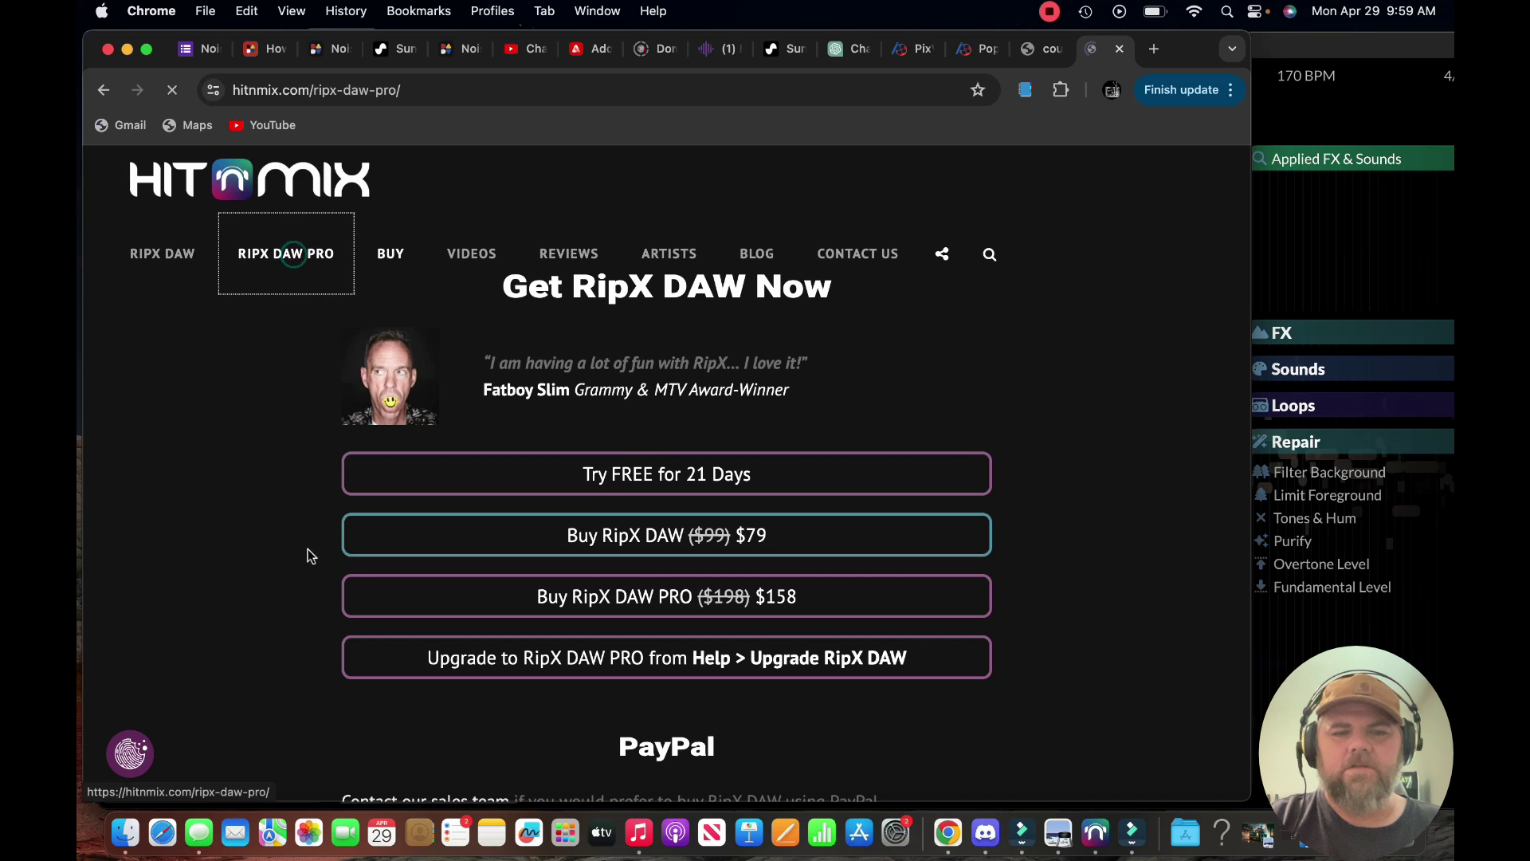
pyautogui.scroll(-5, 265, 568)
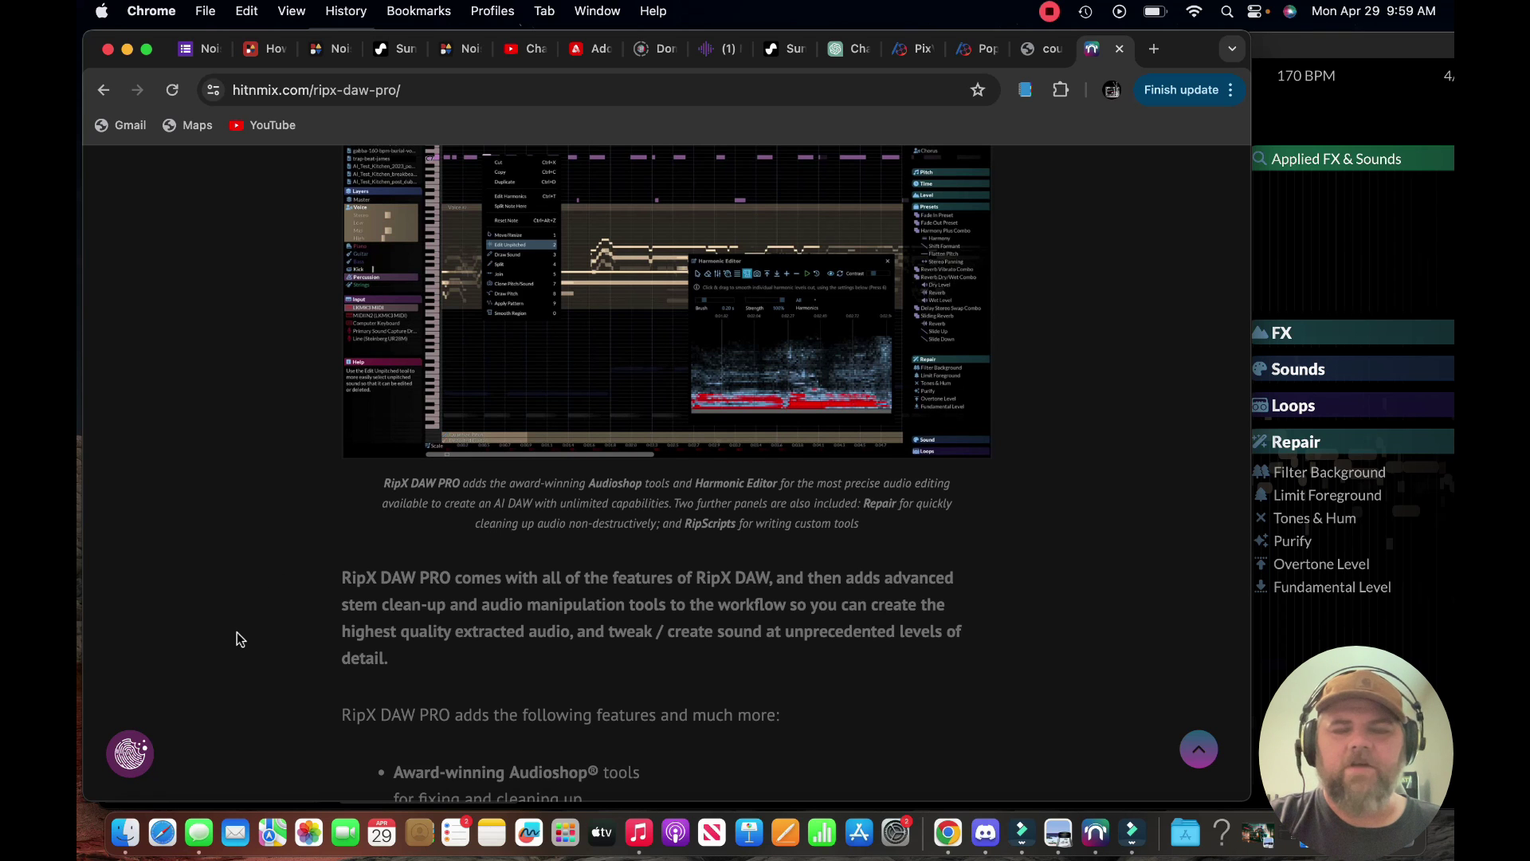
pyautogui.scroll(-4, 241, 610)
pyautogui.scroll(-1, 240, 610)
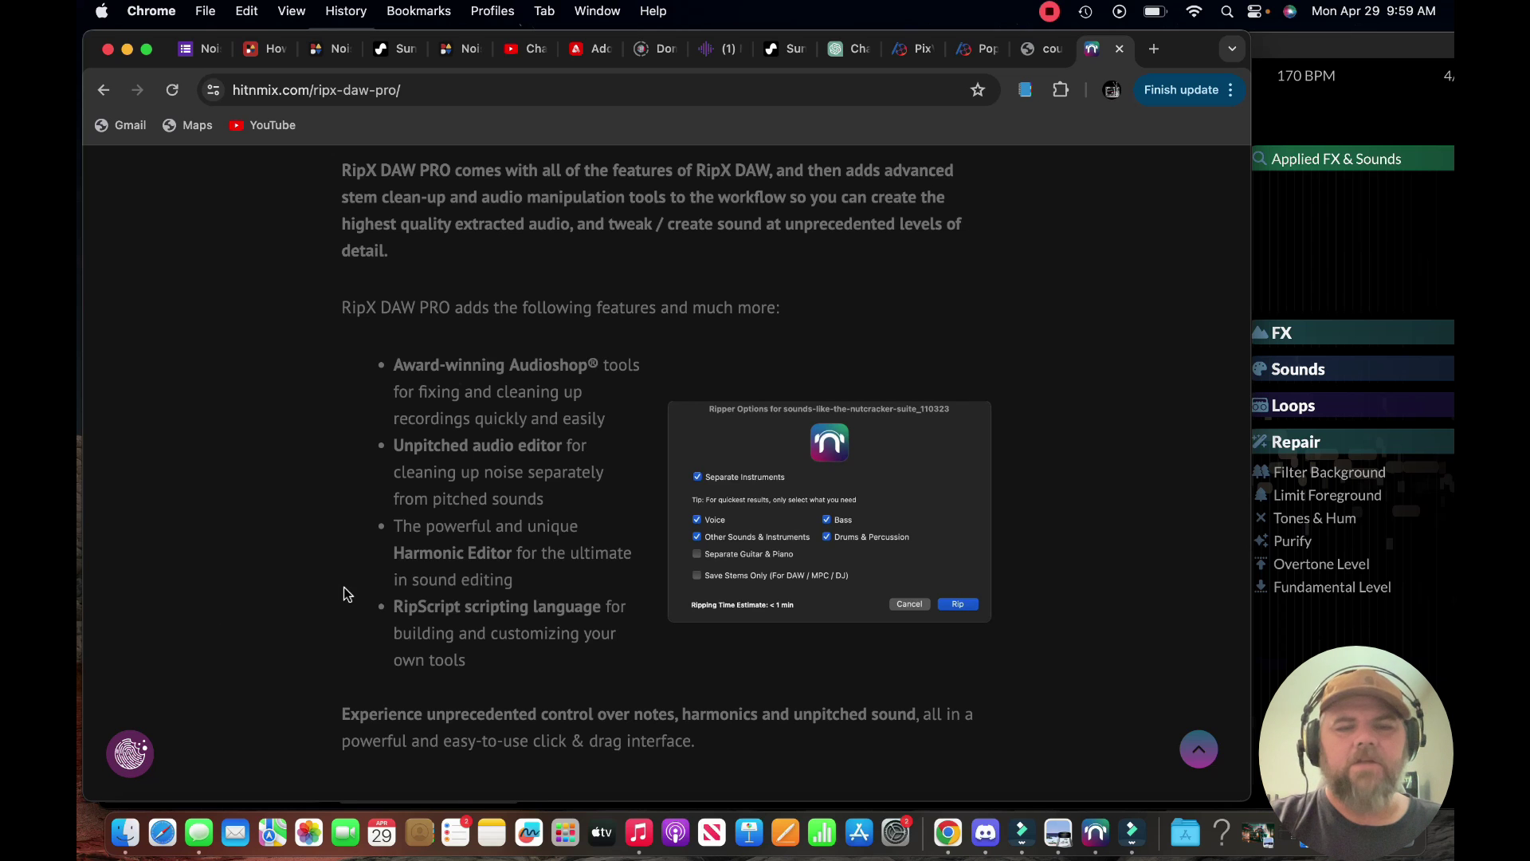
pyautogui.scroll(-6, 342, 590)
pyautogui.scroll(-1, 345, 594)
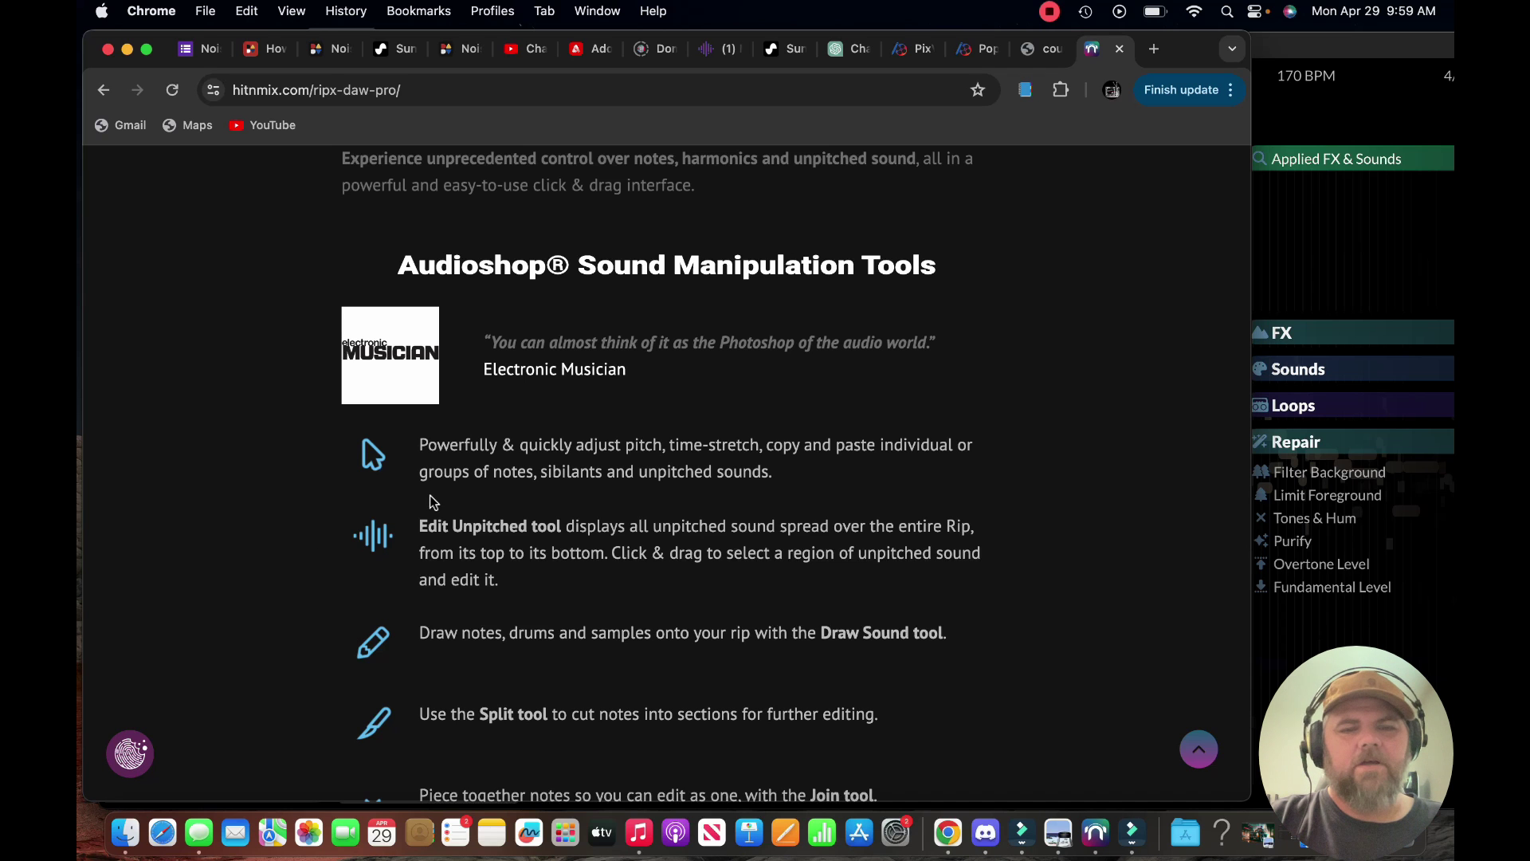
pyautogui.scroll(-3, 432, 502)
pyautogui.scroll(-3, 433, 502)
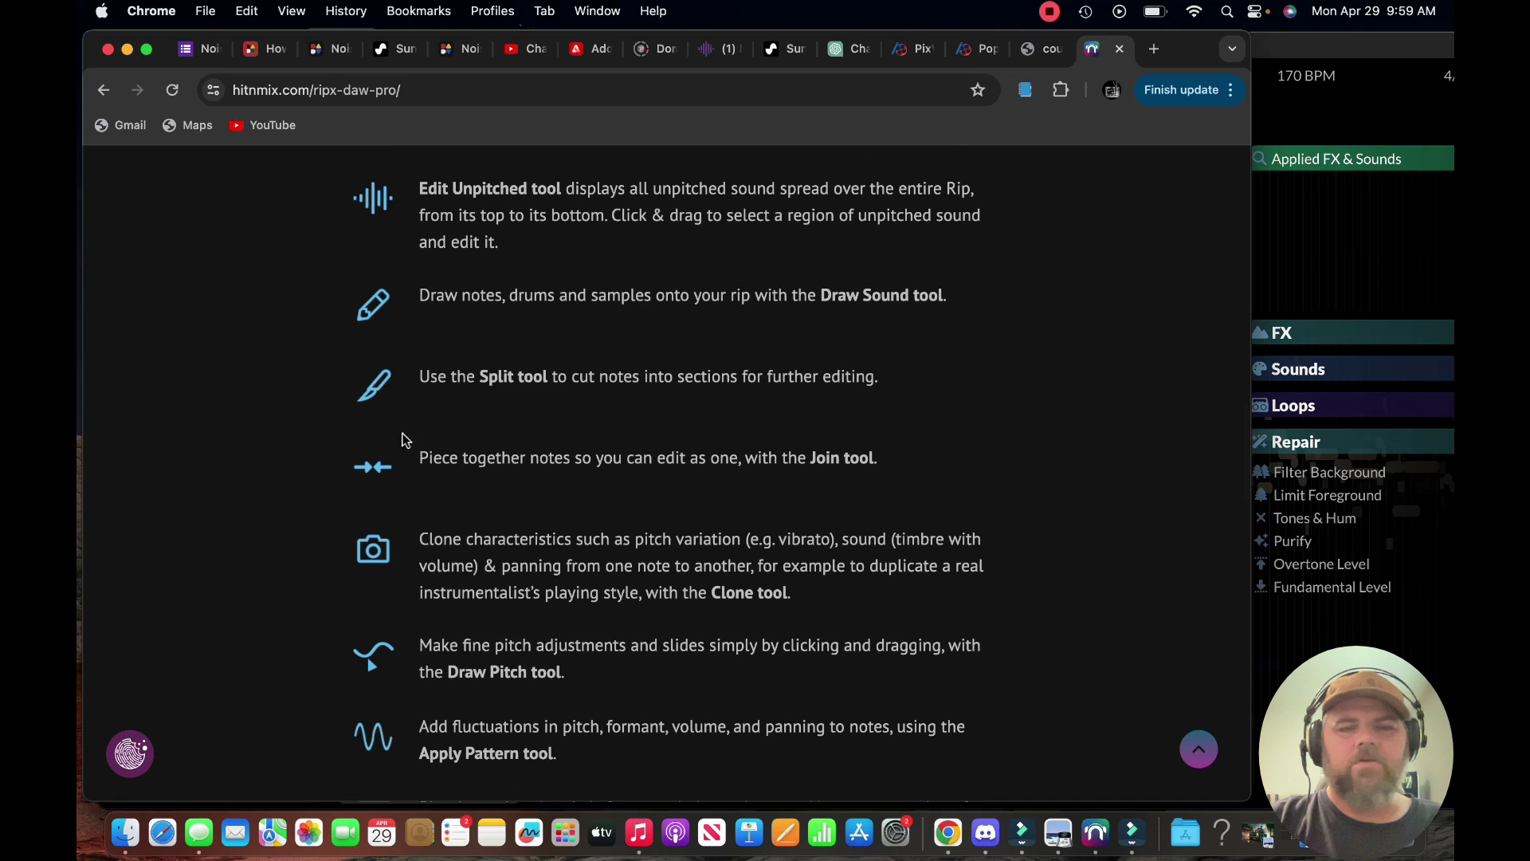
pyautogui.scroll(-7, 372, 690)
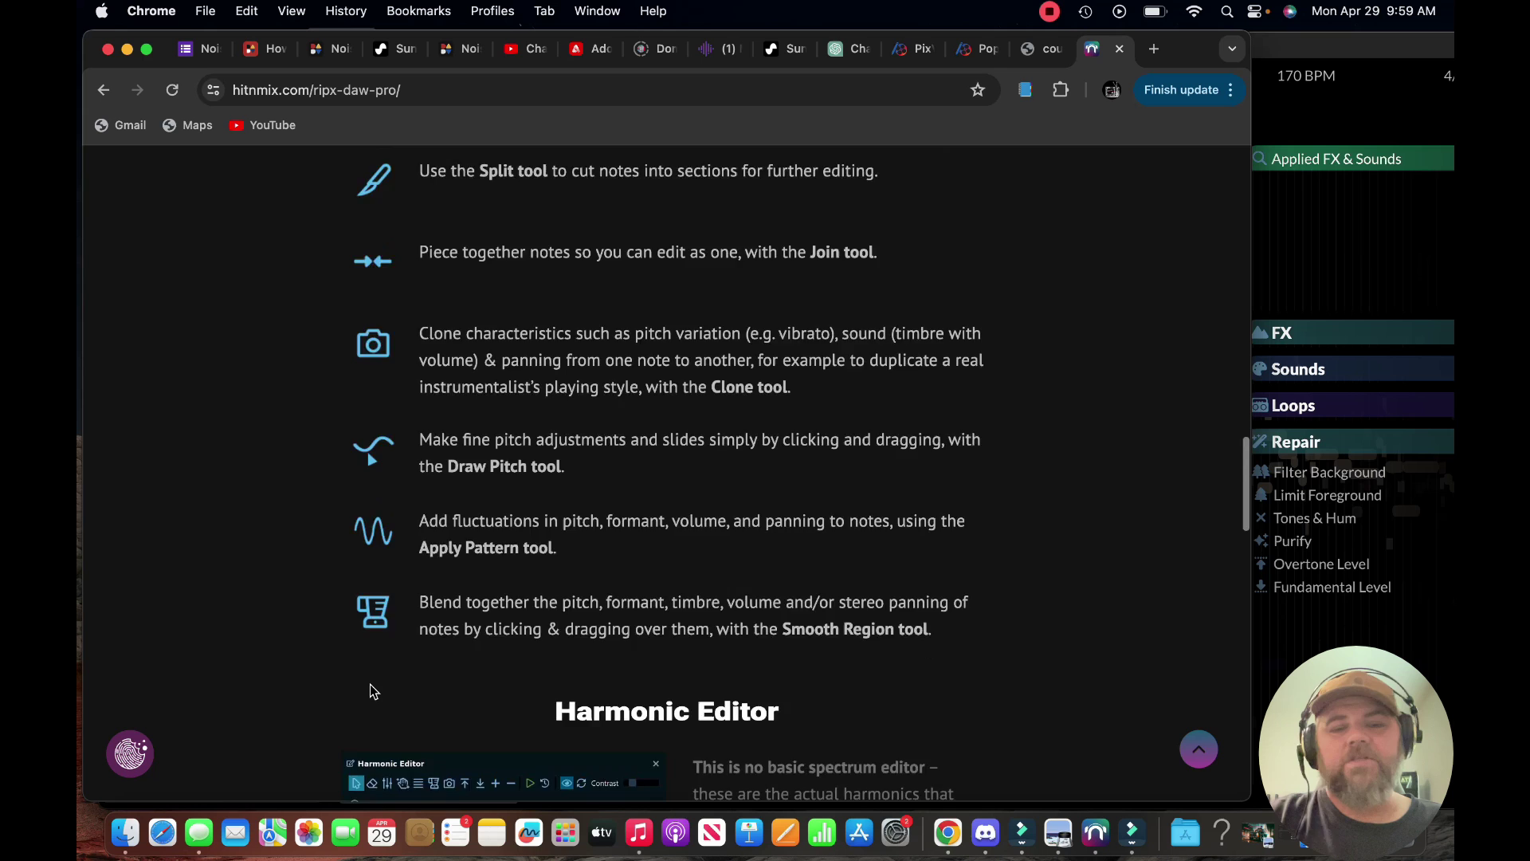
pyautogui.scroll(20, 373, 690)
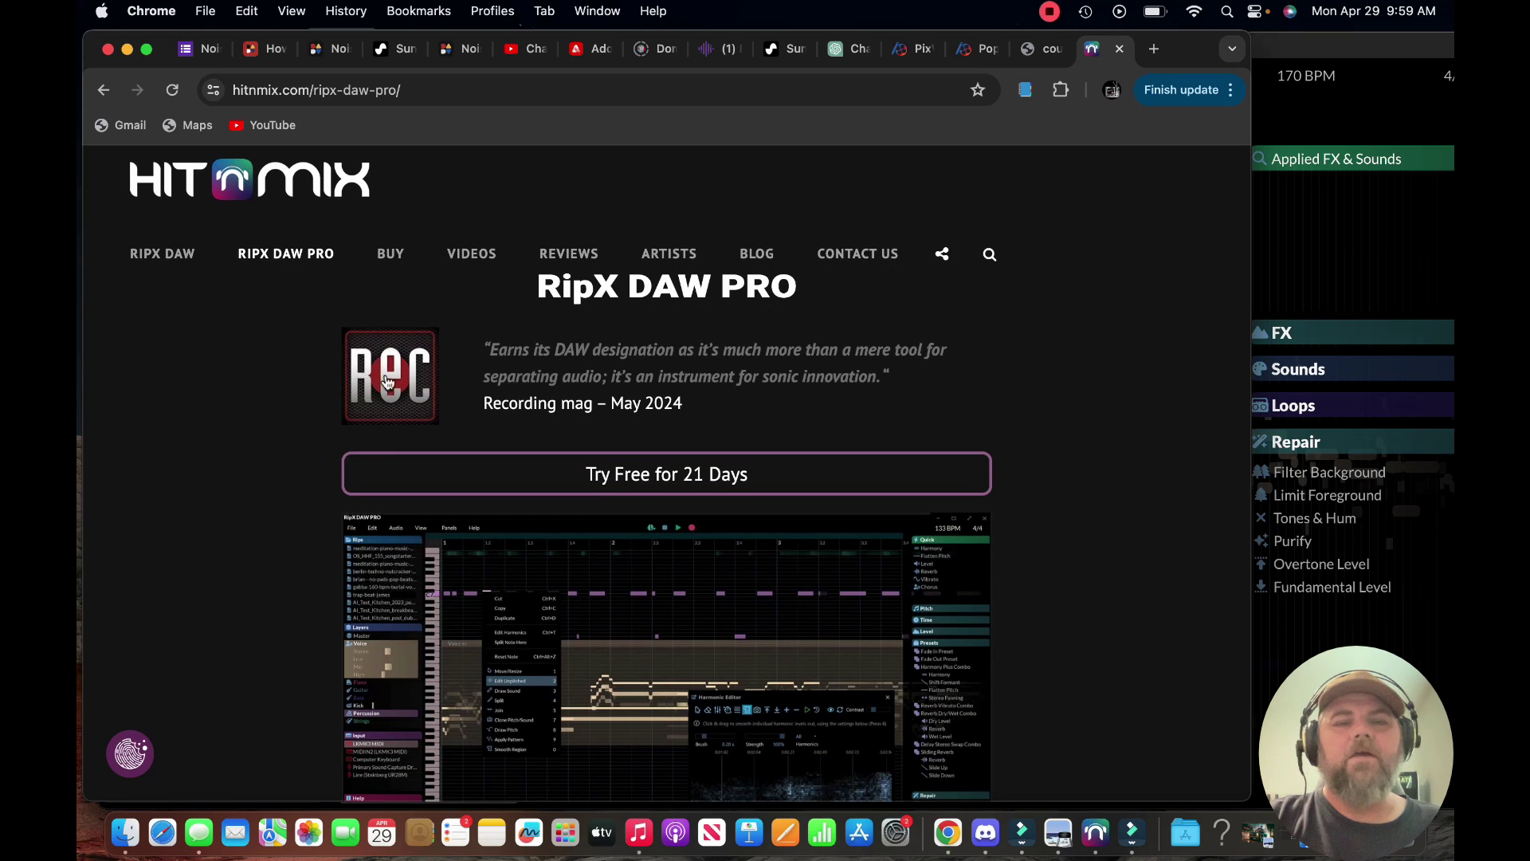
pyautogui.click(393, 253)
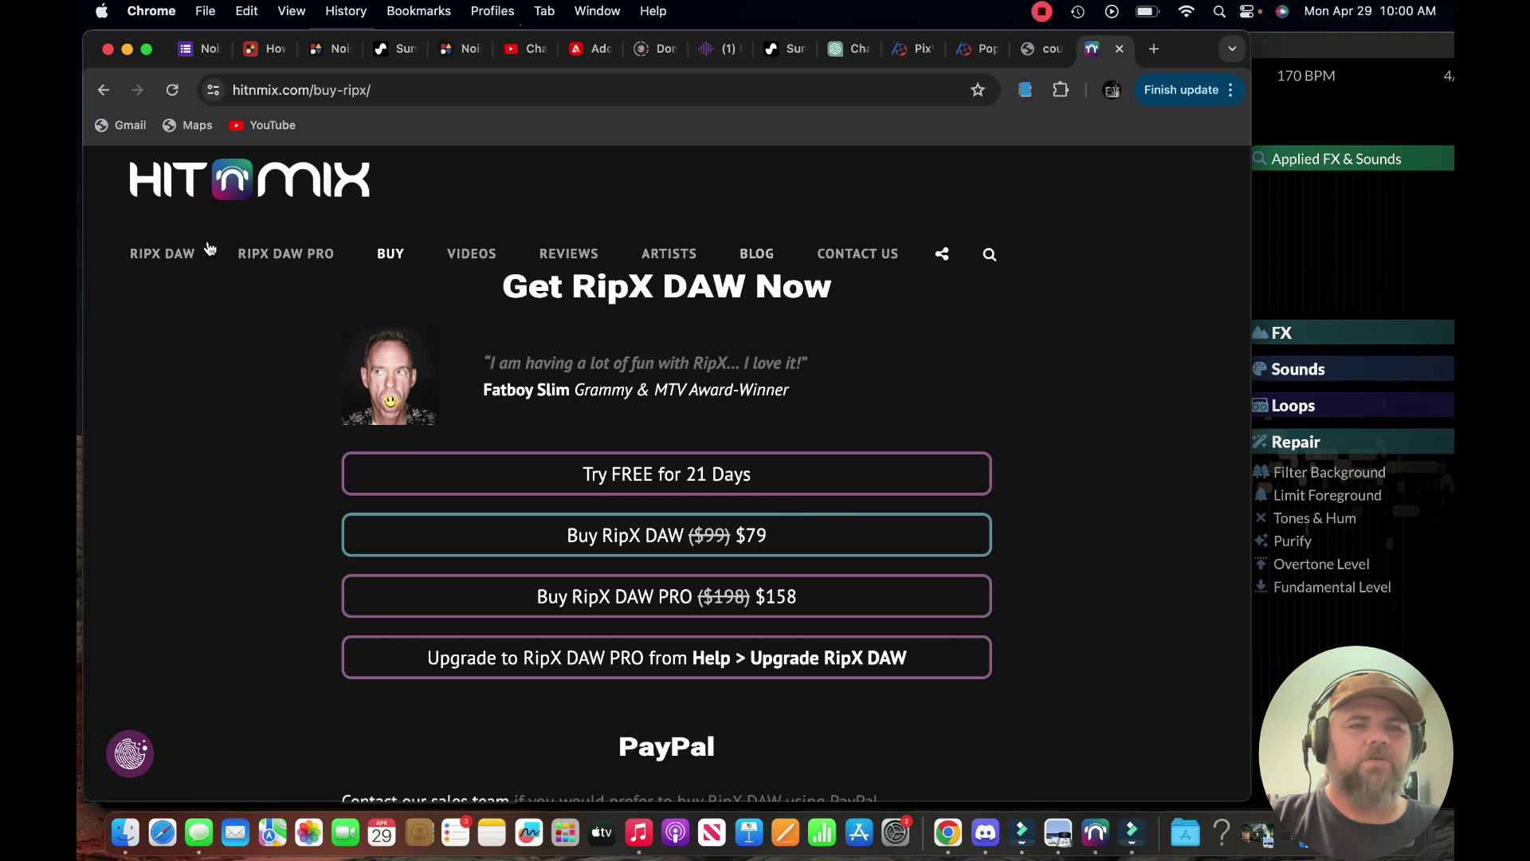
# - Minimize the browser and lower the RipX window to uncover the Spring Time Armor file
pyautogui.click(128, 51)
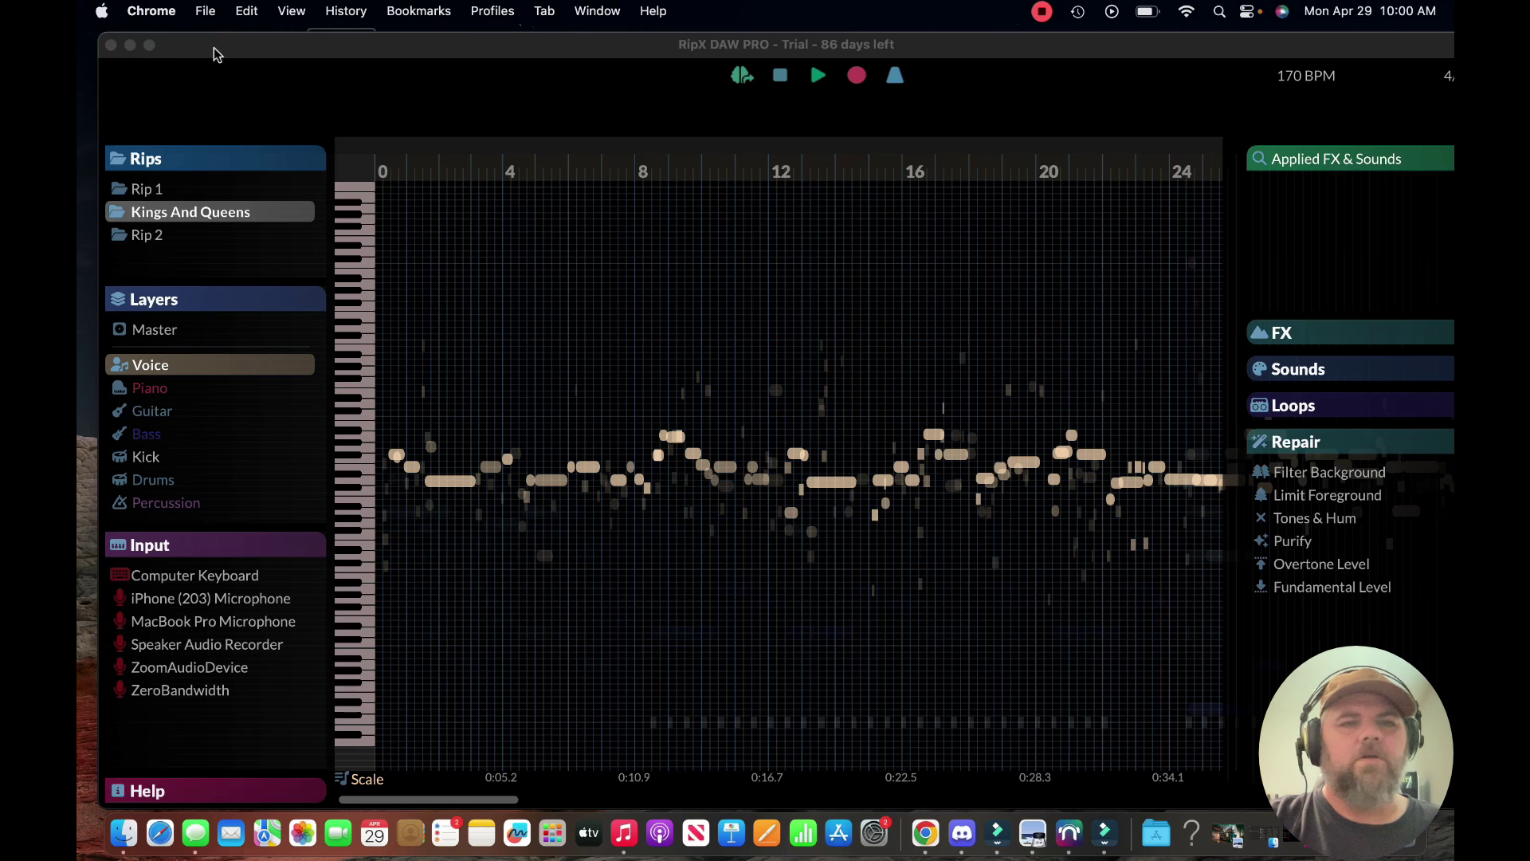
pyautogui.moveTo(239, 49); pyautogui.dragTo(249, 159)
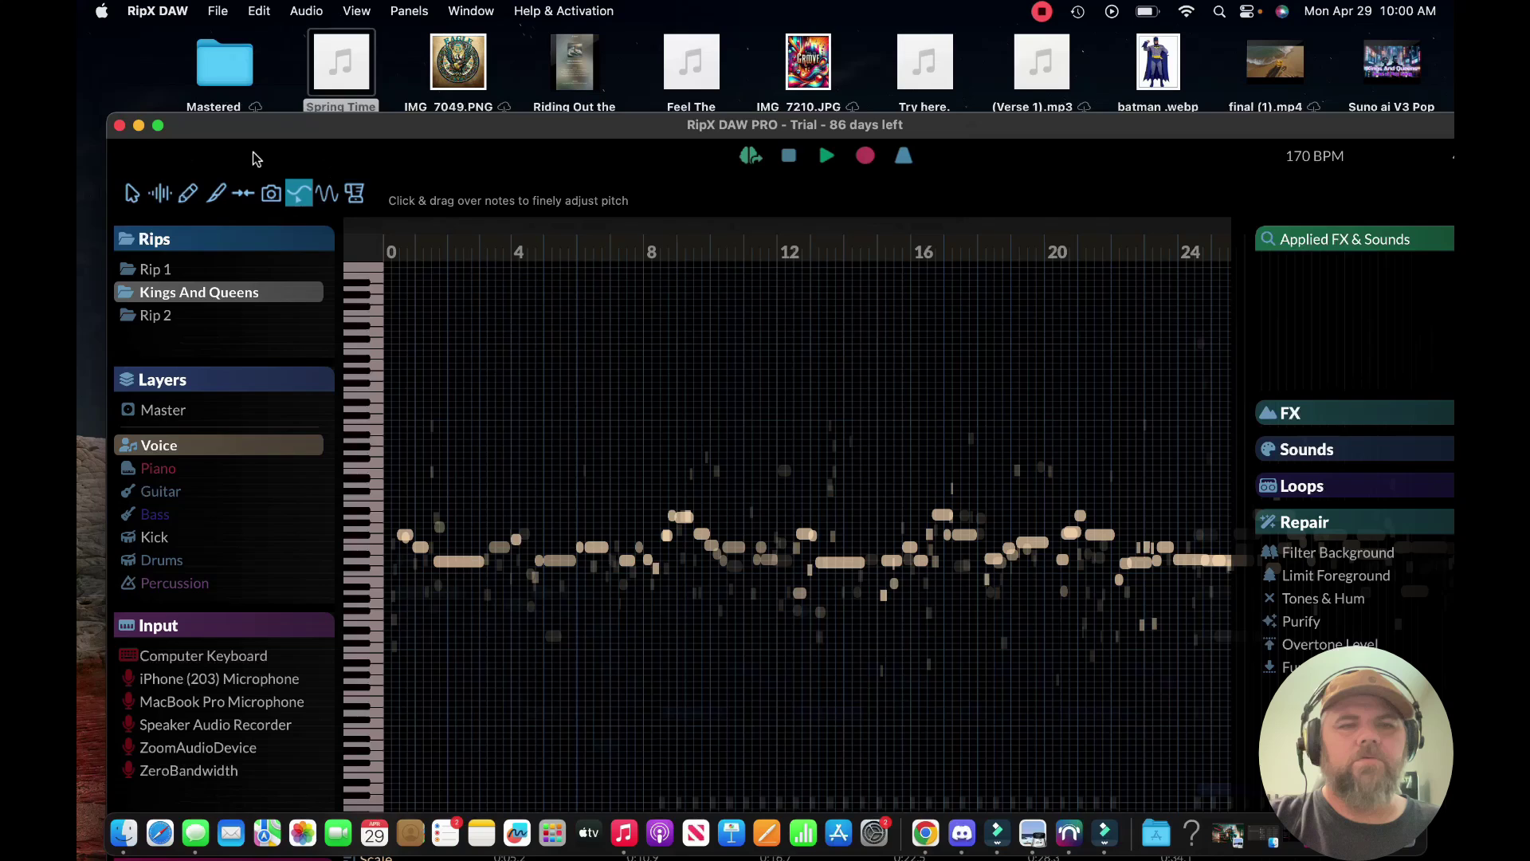
pyautogui.moveTo(347, 78)
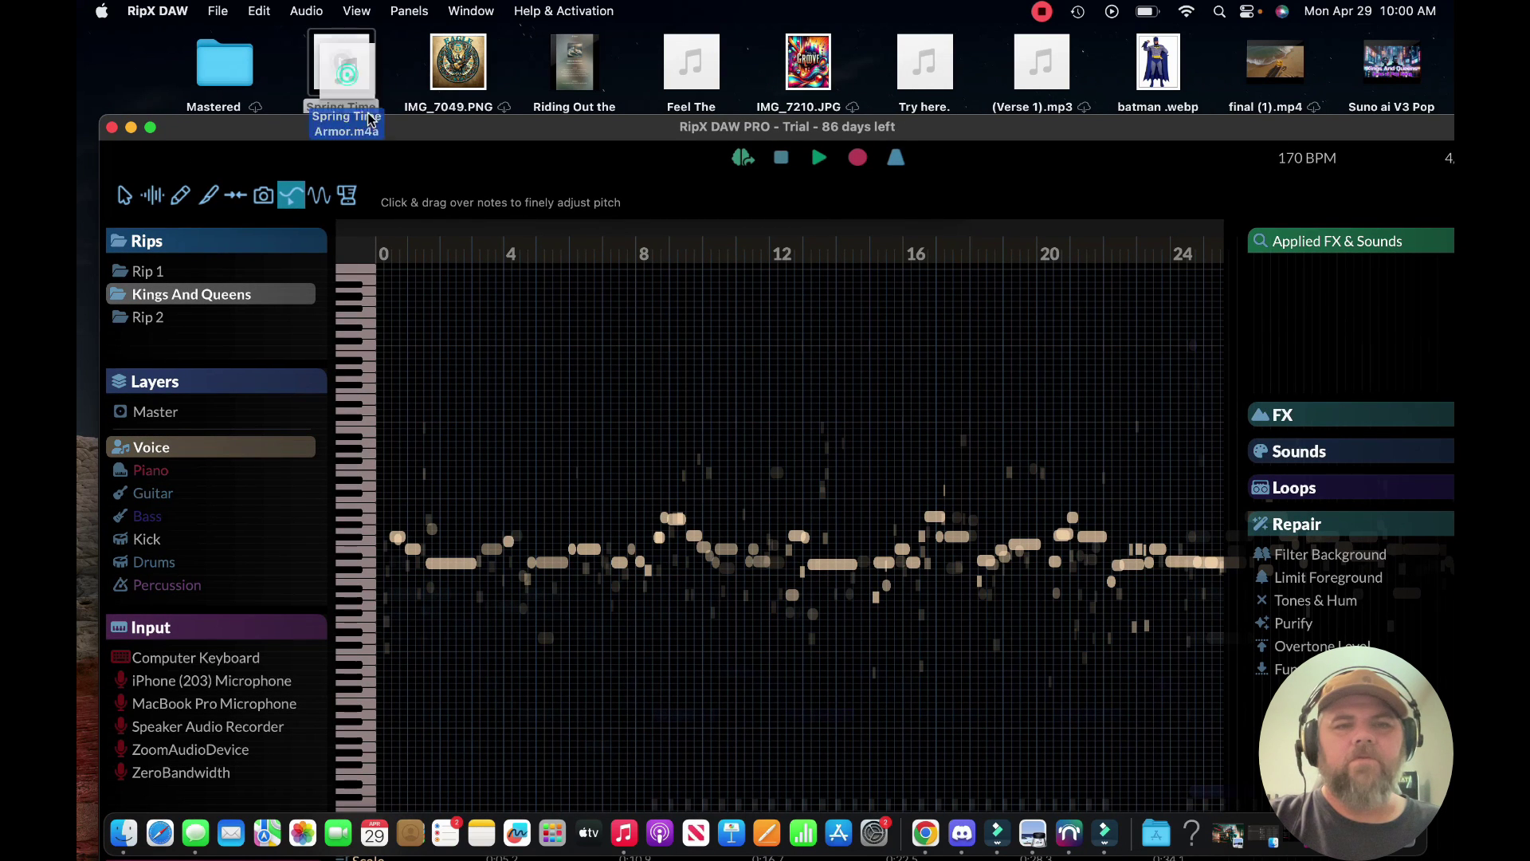
pyautogui.moveTo(347, 78); pyautogui.dragTo(433, 253)
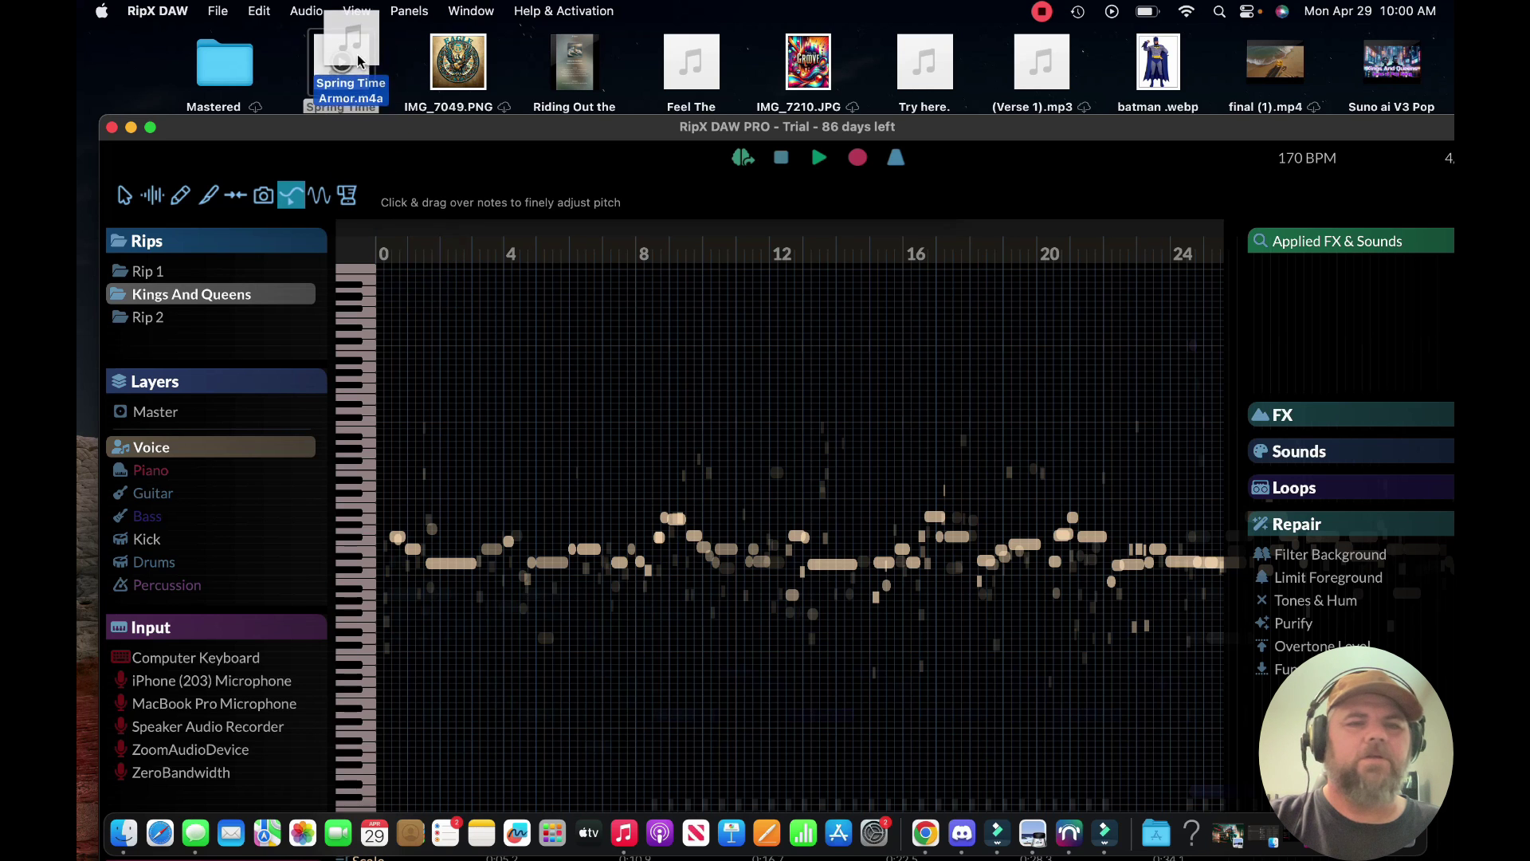
# - Drop Spring Time Armor onto the empty Rip 1 grid, then cancel its rip in Ripper Options
pyautogui.click(142, 271)
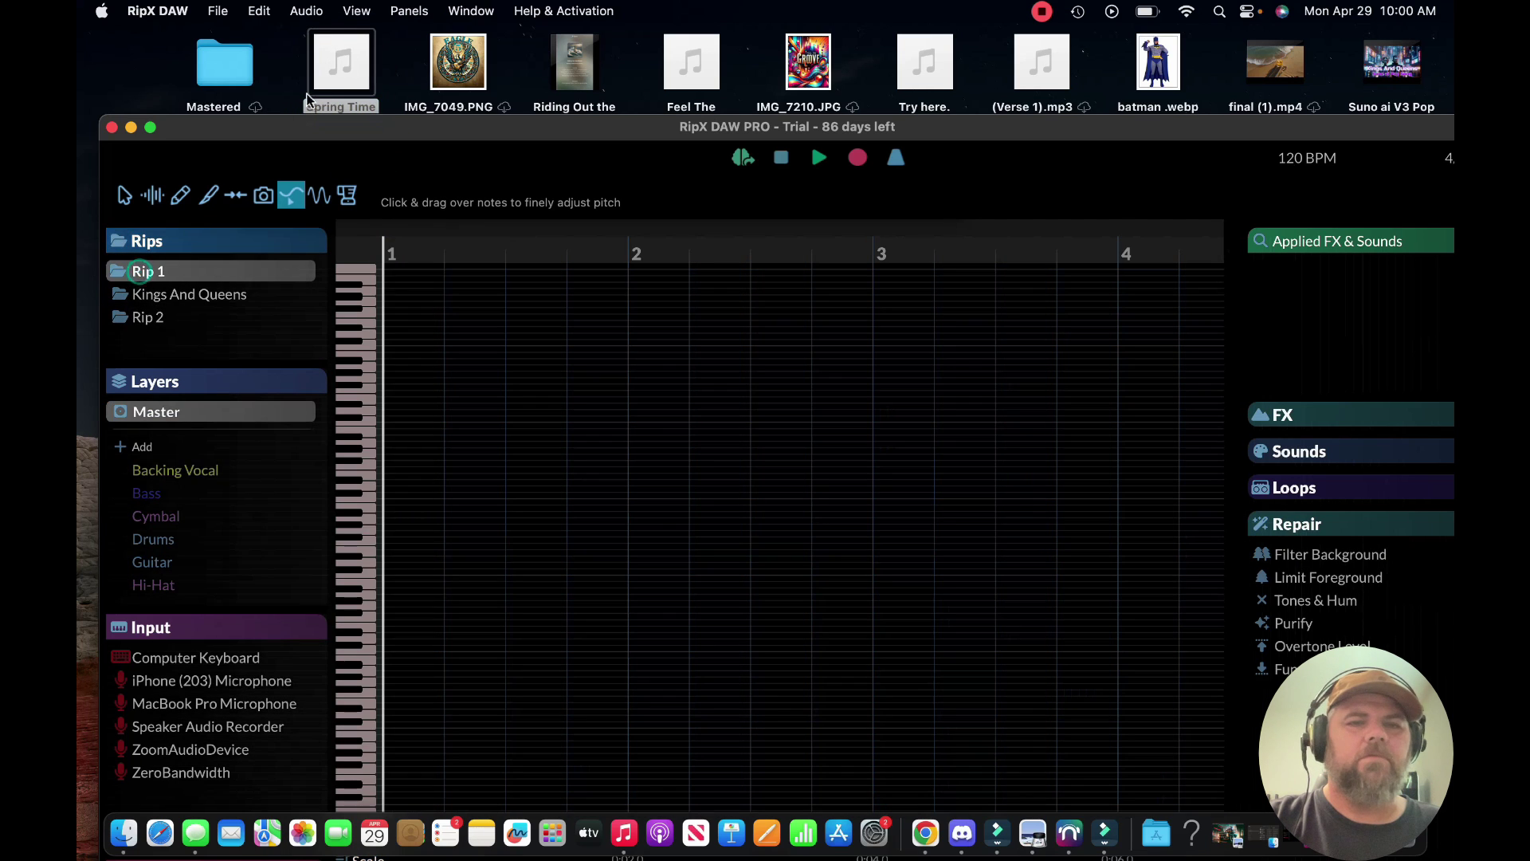
pyautogui.moveTo(322, 83); pyautogui.dragTo(442, 357)
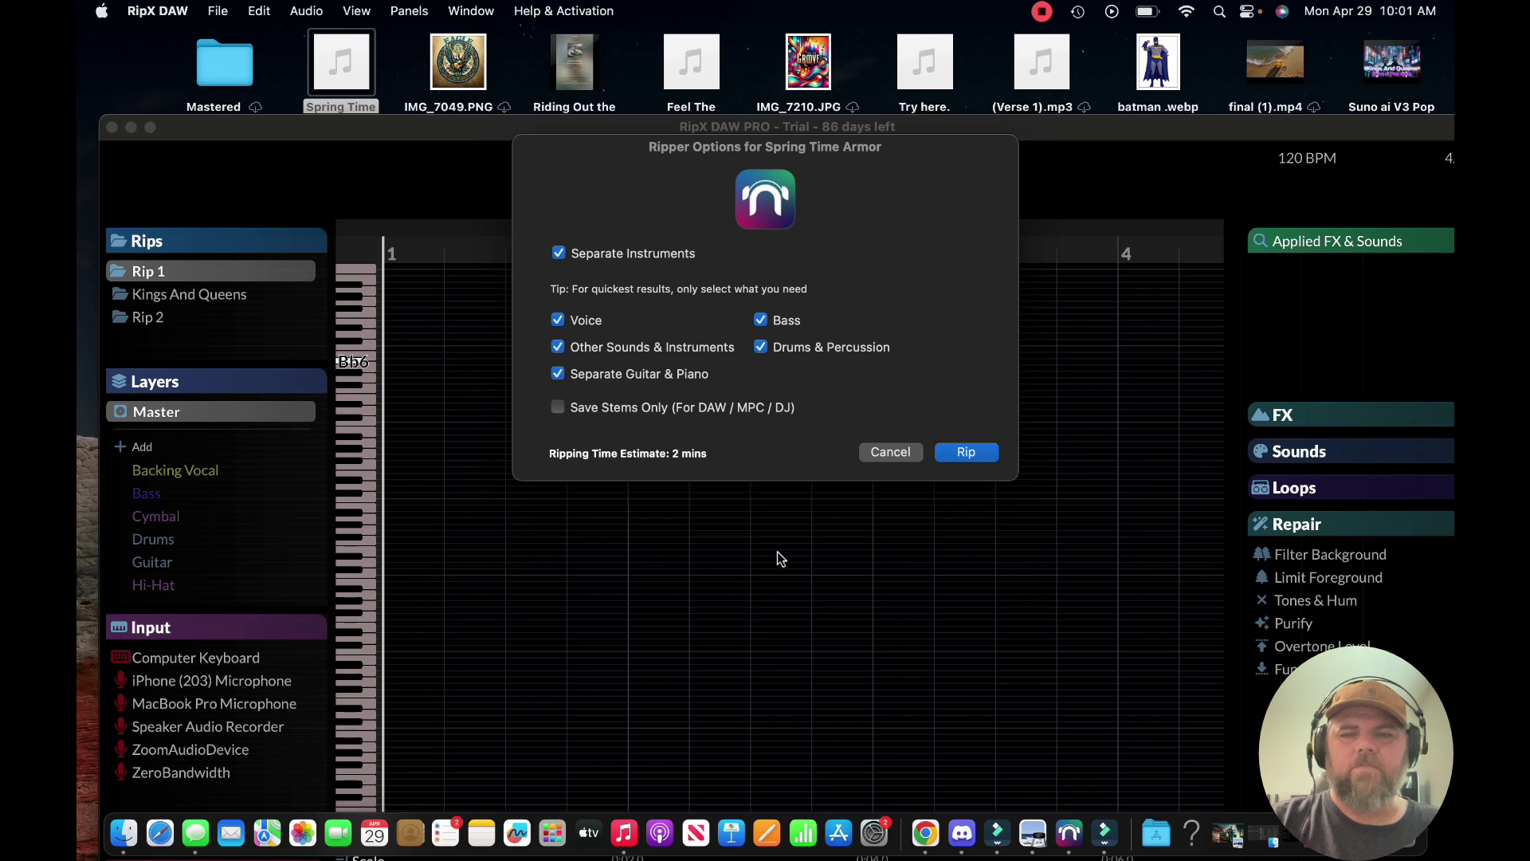
pyautogui.click(884, 452)
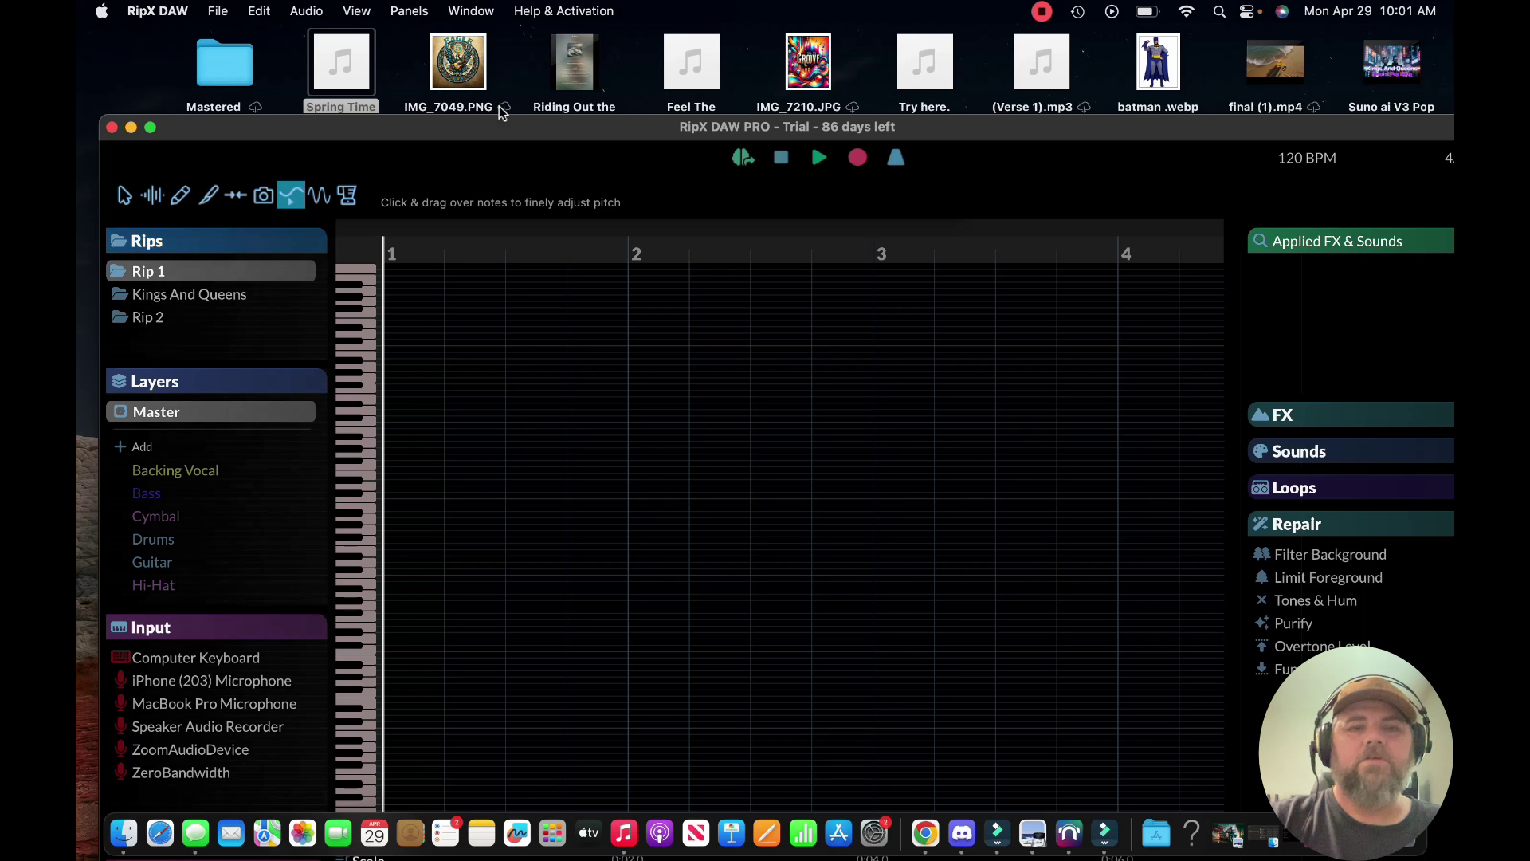
# - Open the Kings And Queens rip and mark a loop range from 0:31.90 to 0:51.42
pyautogui.moveTo(491, 118); pyautogui.dragTo(487, 19)
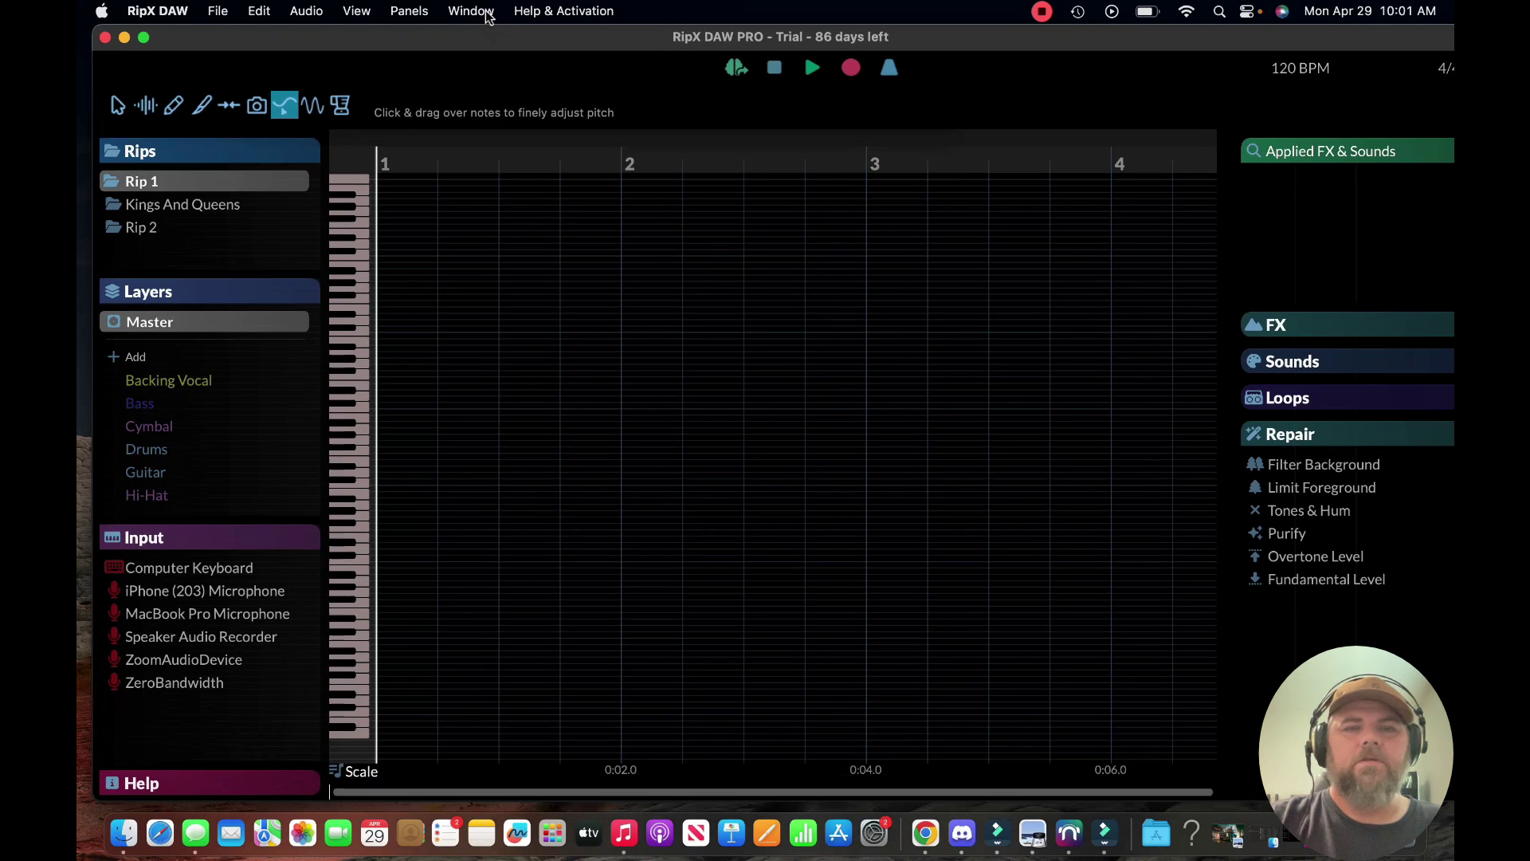
pyautogui.click(215, 209)
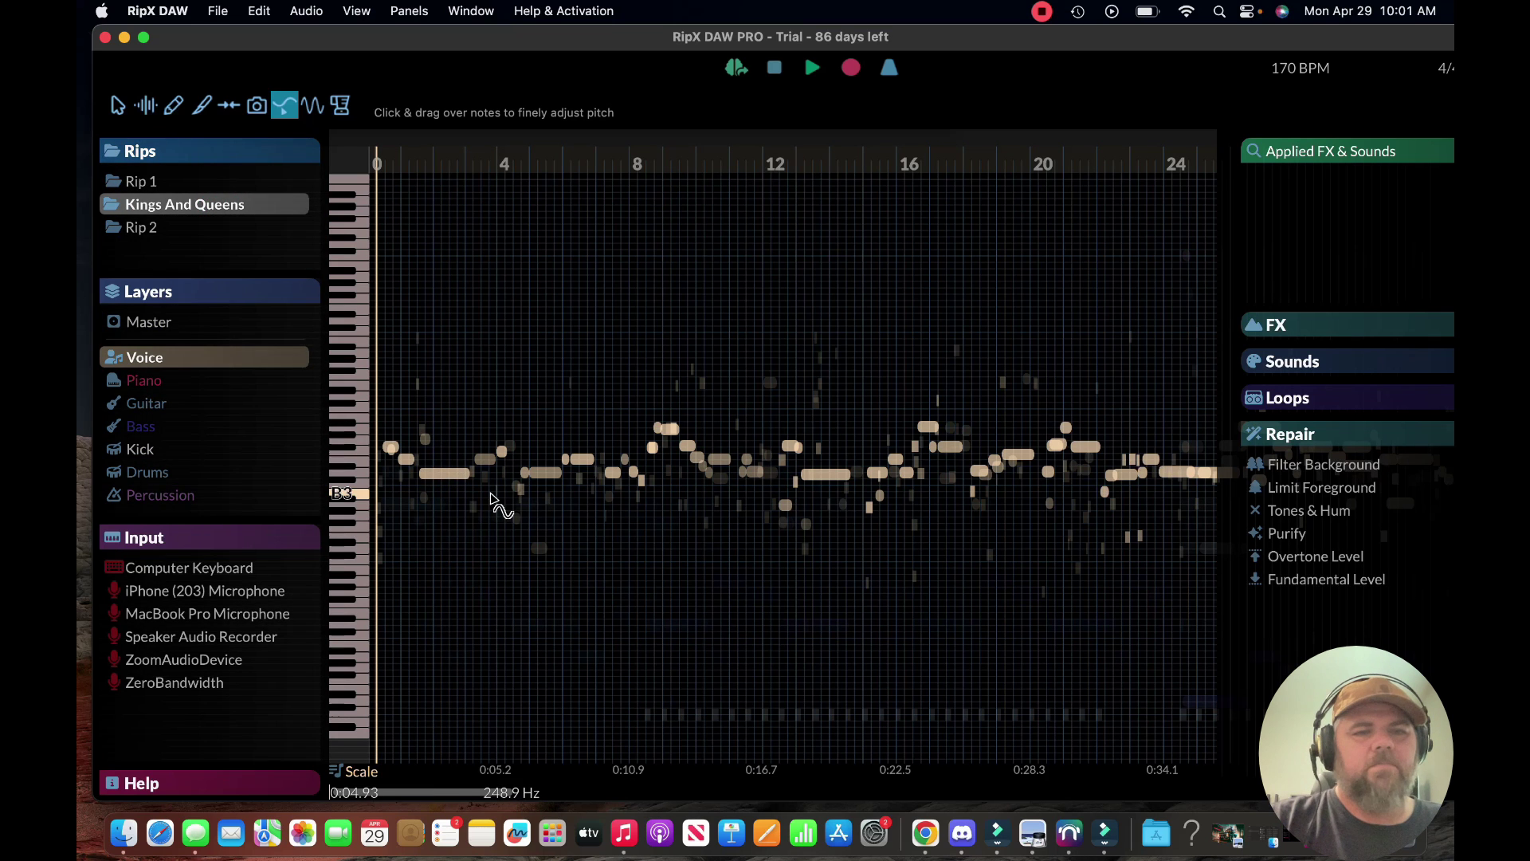
pyautogui.moveTo(130, 359)
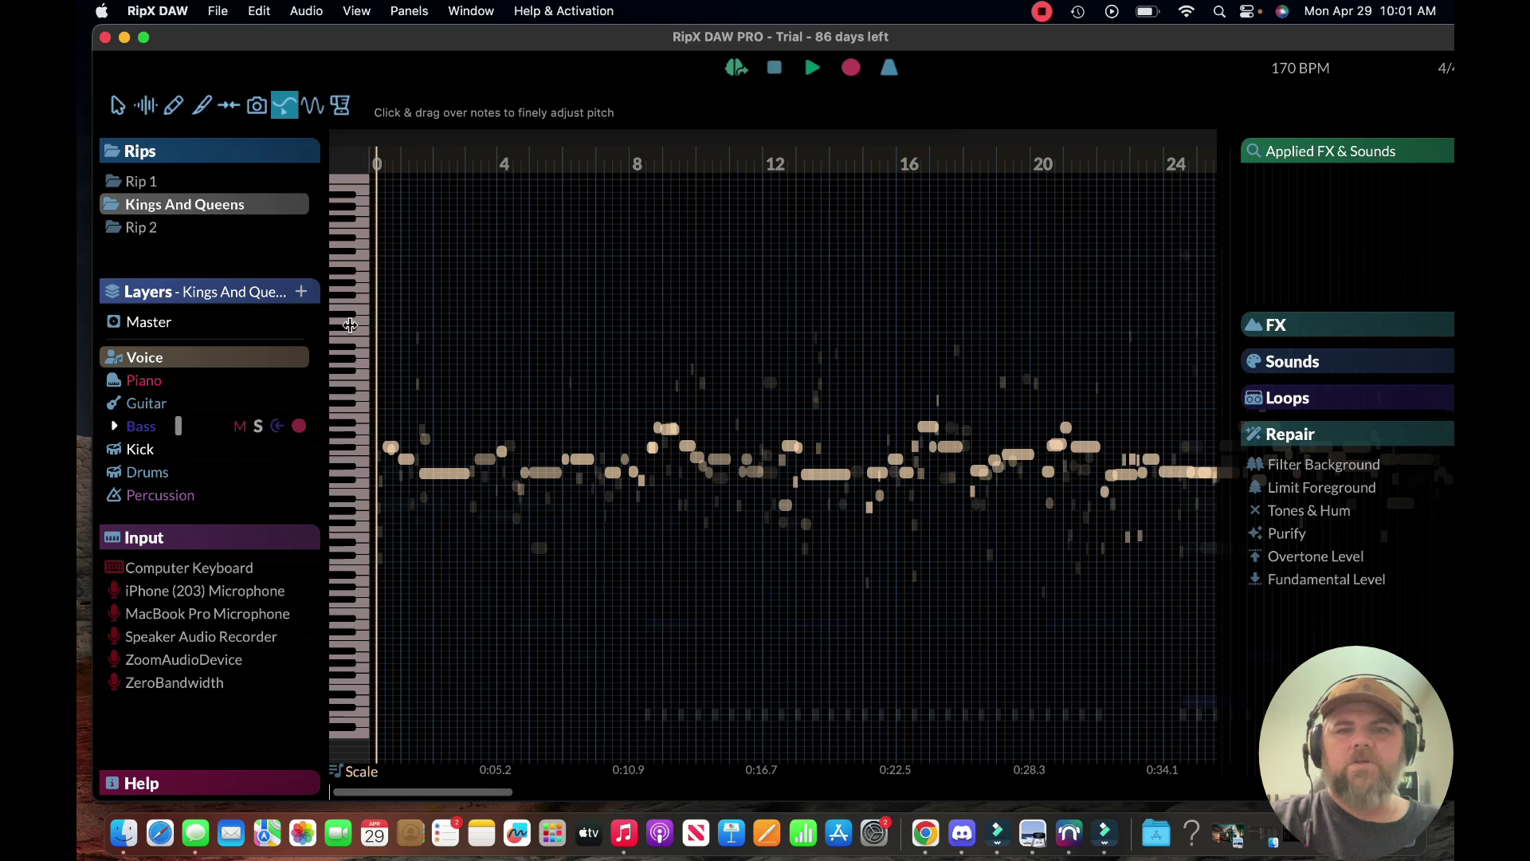
pyautogui.scroll(-5, 771, 215)
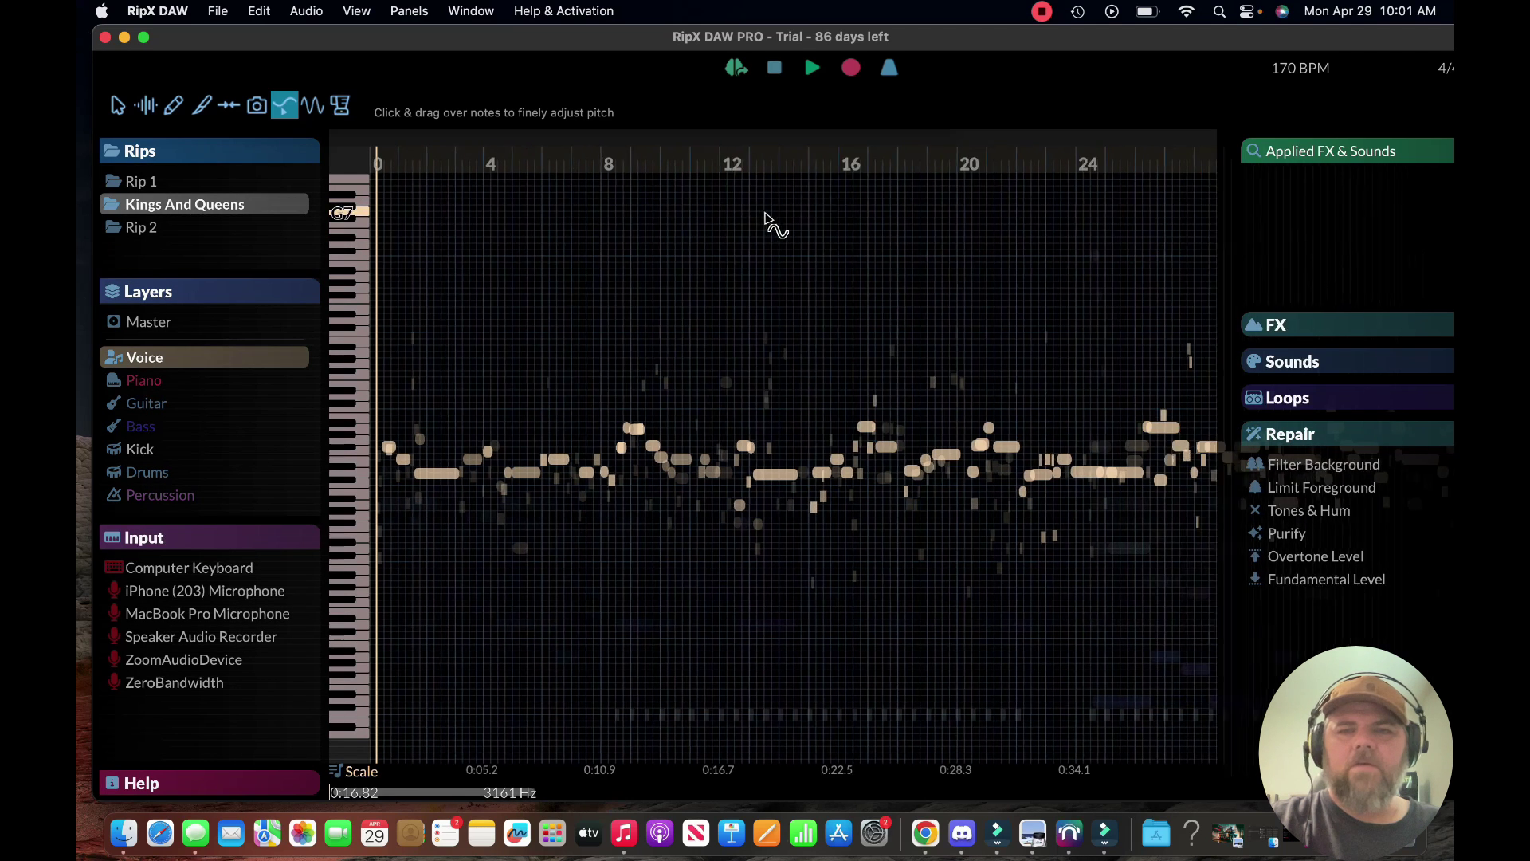
pyautogui.moveTo(853, 141)
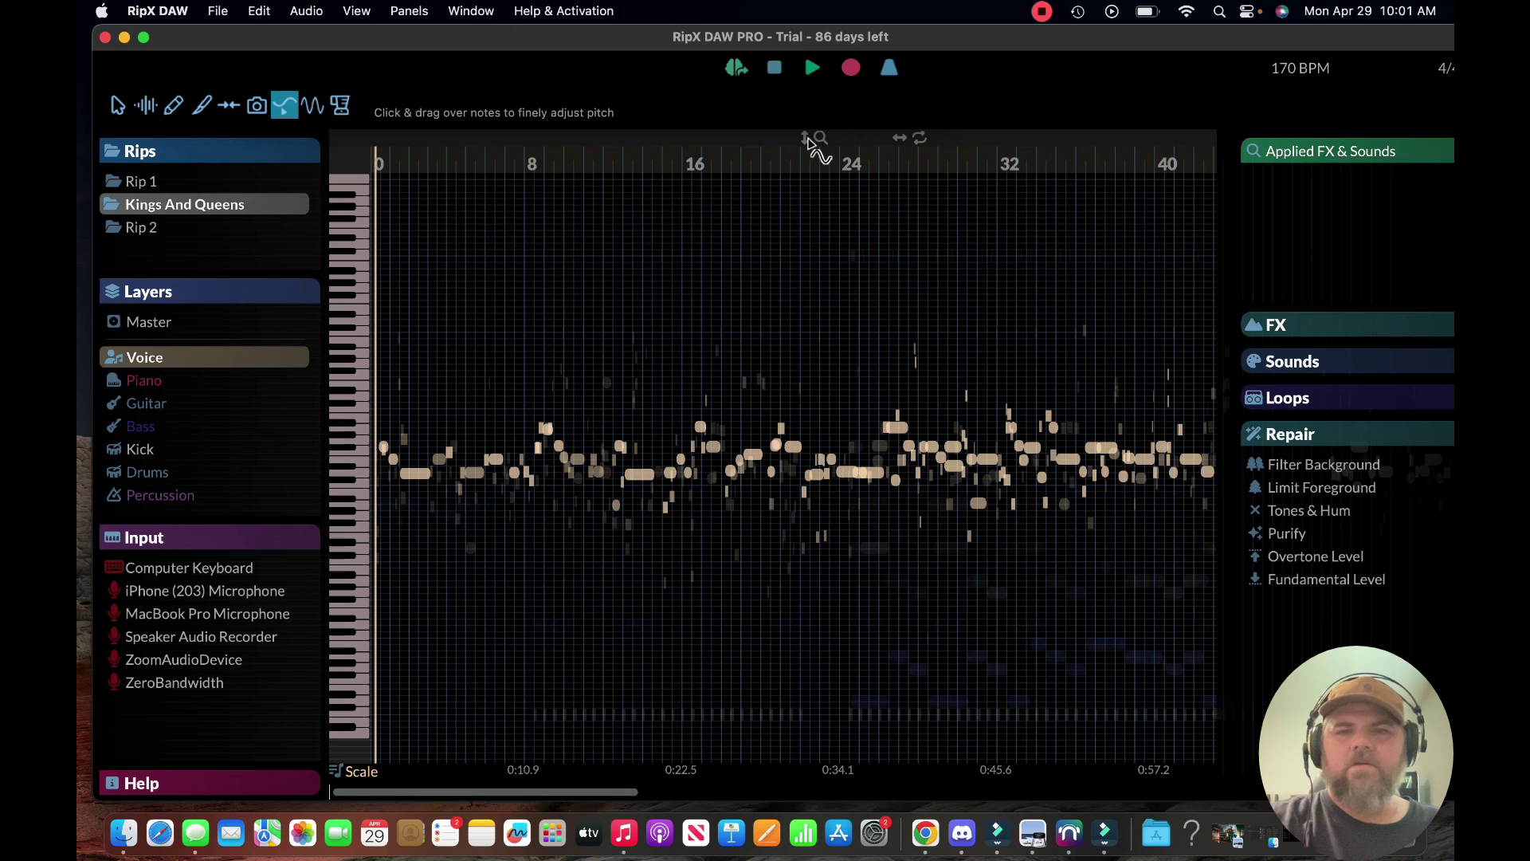
pyautogui.moveTo(811, 142); pyautogui.dragTo(1074, 183)
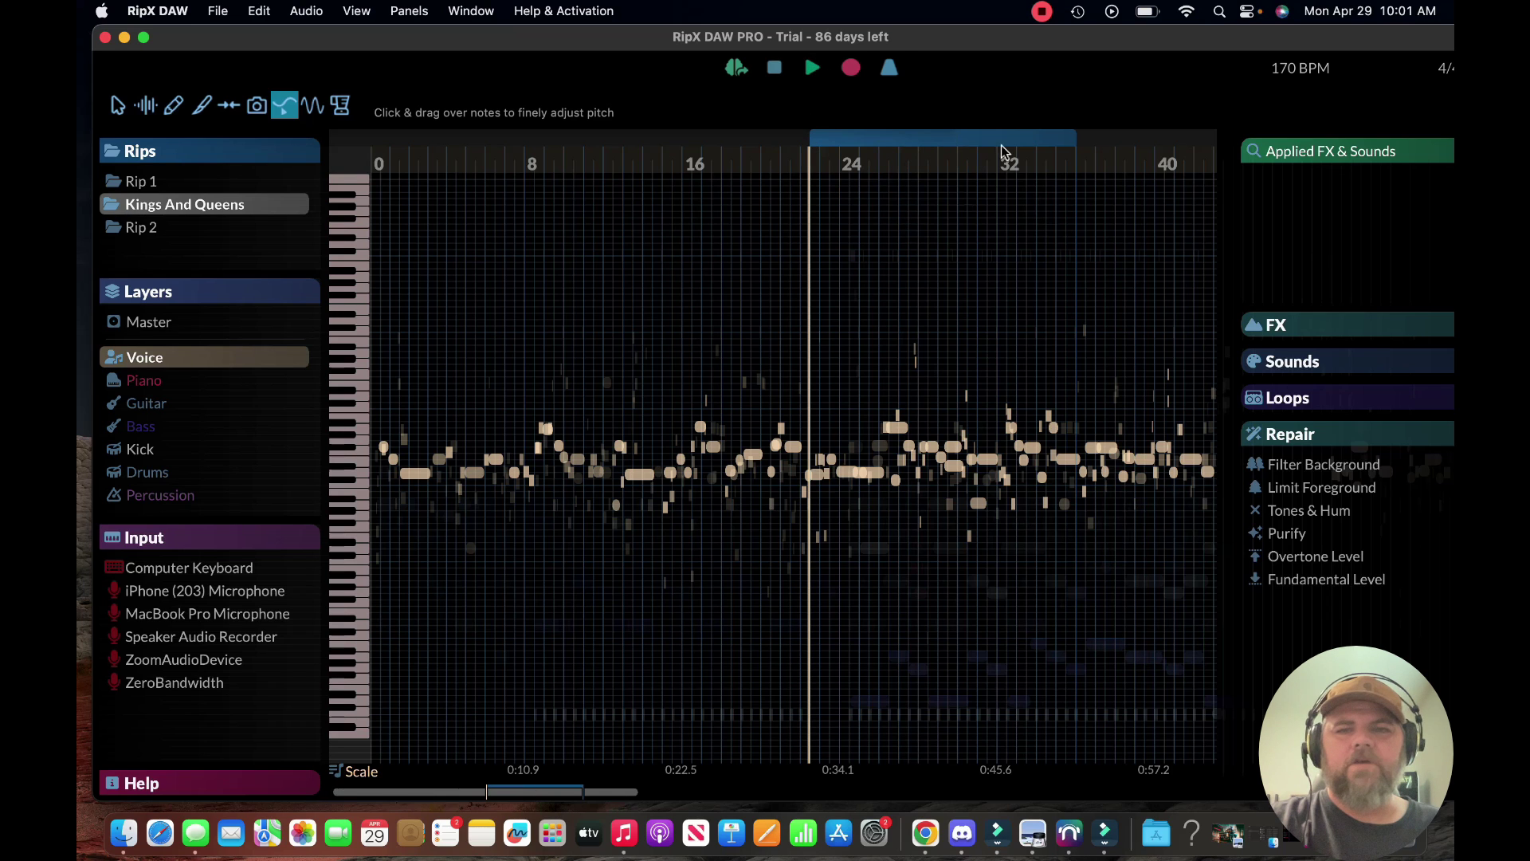
# - Play and stop the looped section, then raise the system volume
pyautogui.click(811, 70)
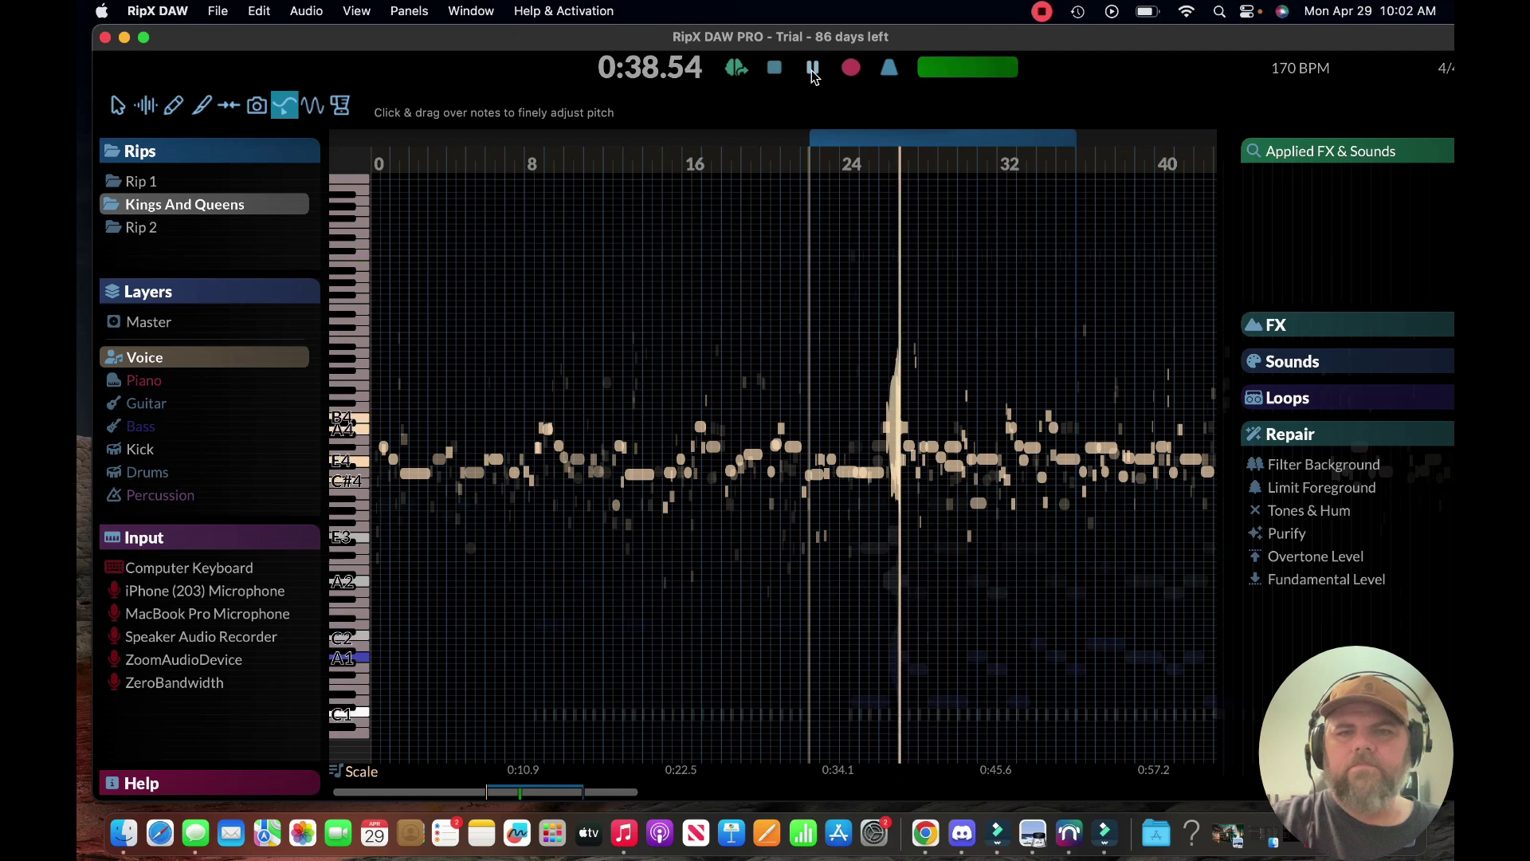
pyautogui.click(812, 70)
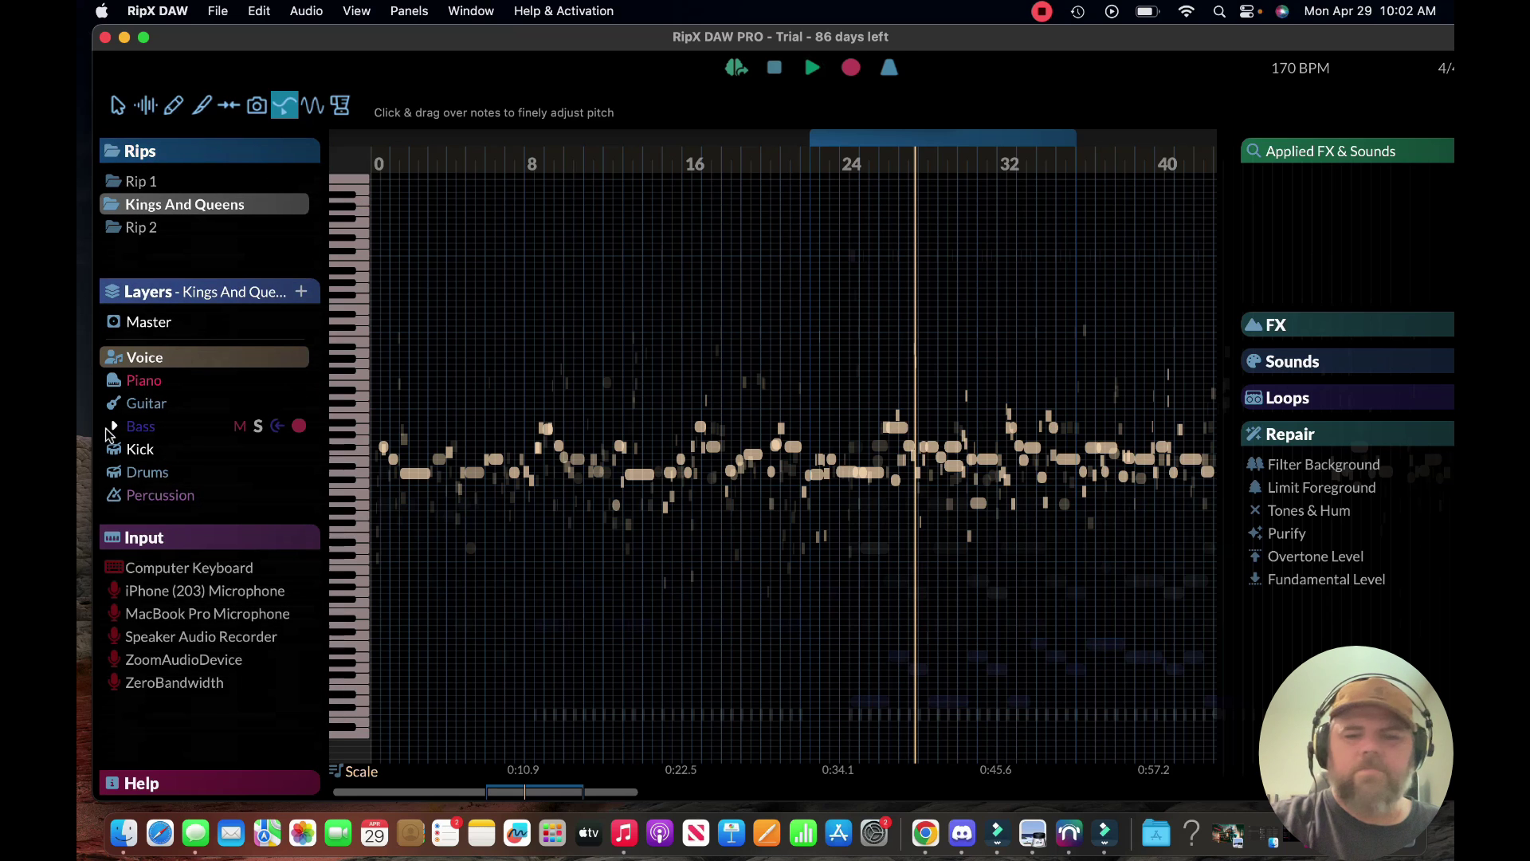
pyautogui.press('XF86AudioRaiseVolume')
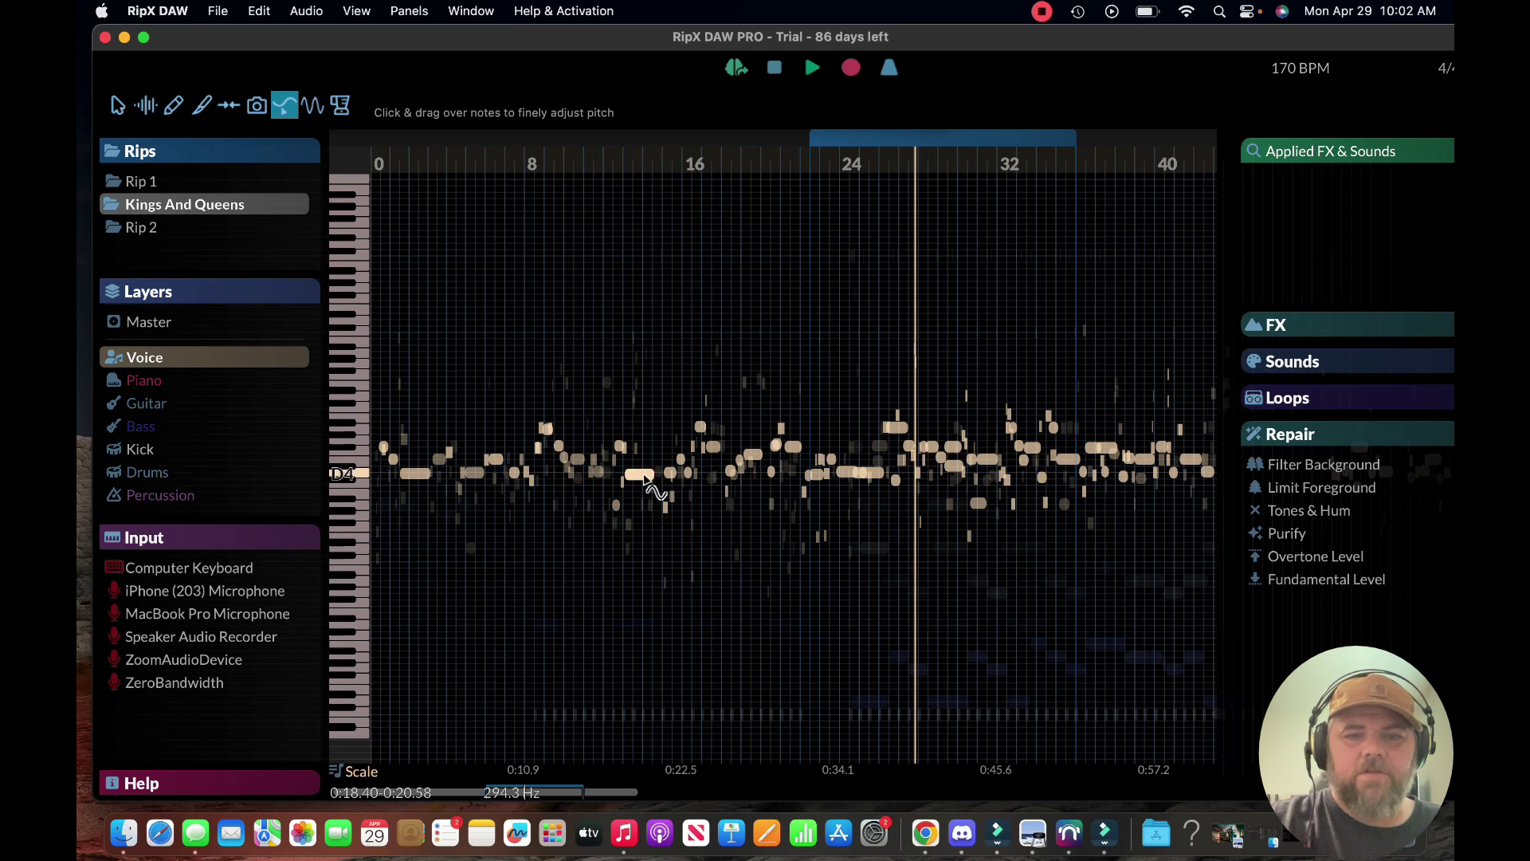
# - Audition the voice notes near bar 13, the F4 note and the A4 note, then replay the loop
pyautogui.click(647, 476)
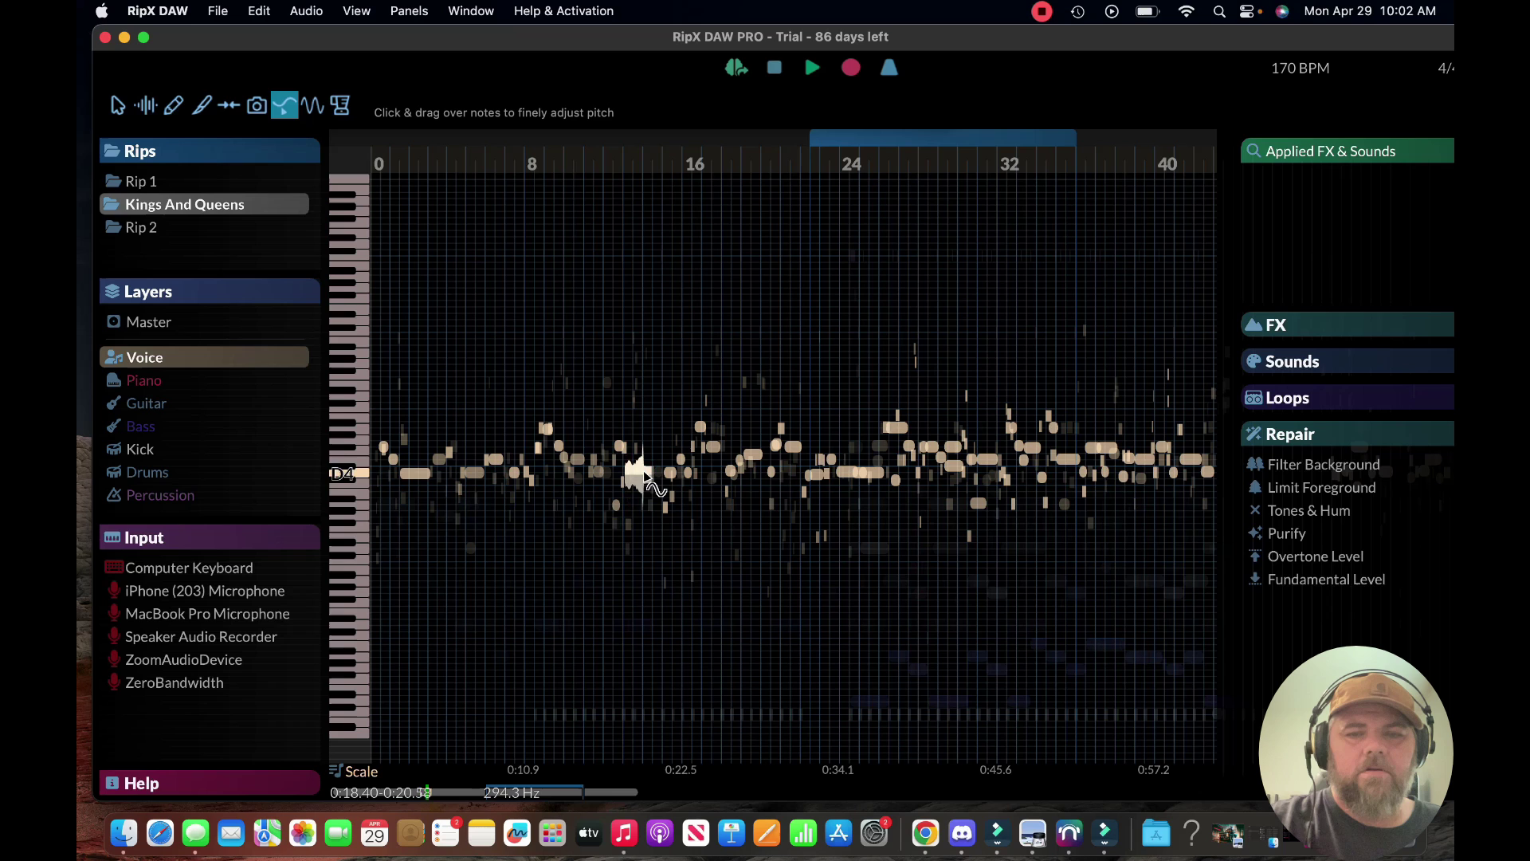
pyautogui.click(745, 452)
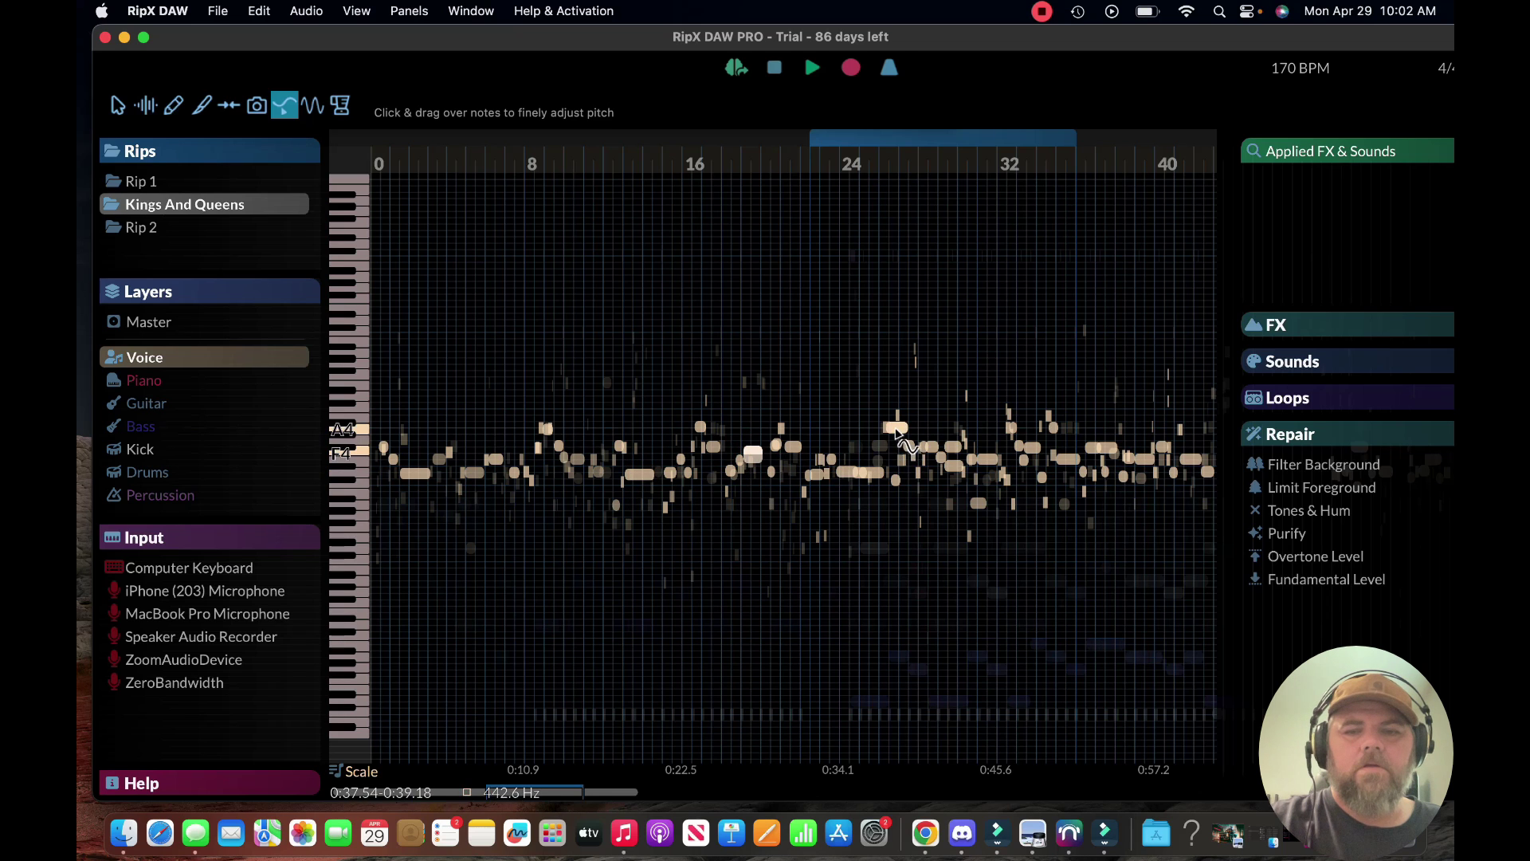
pyautogui.click(896, 430)
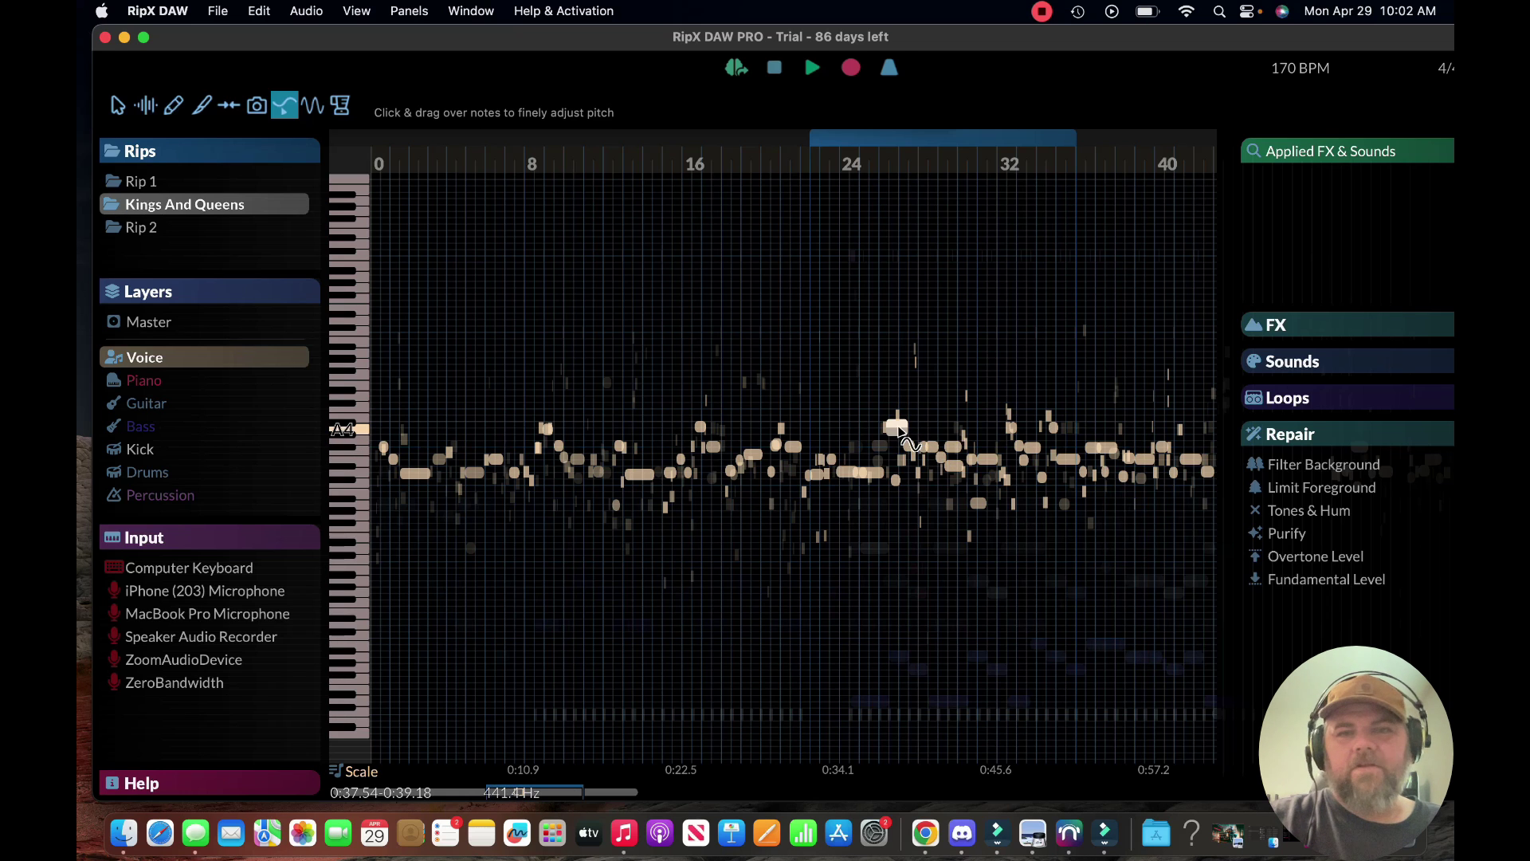
pyautogui.click(811, 68)
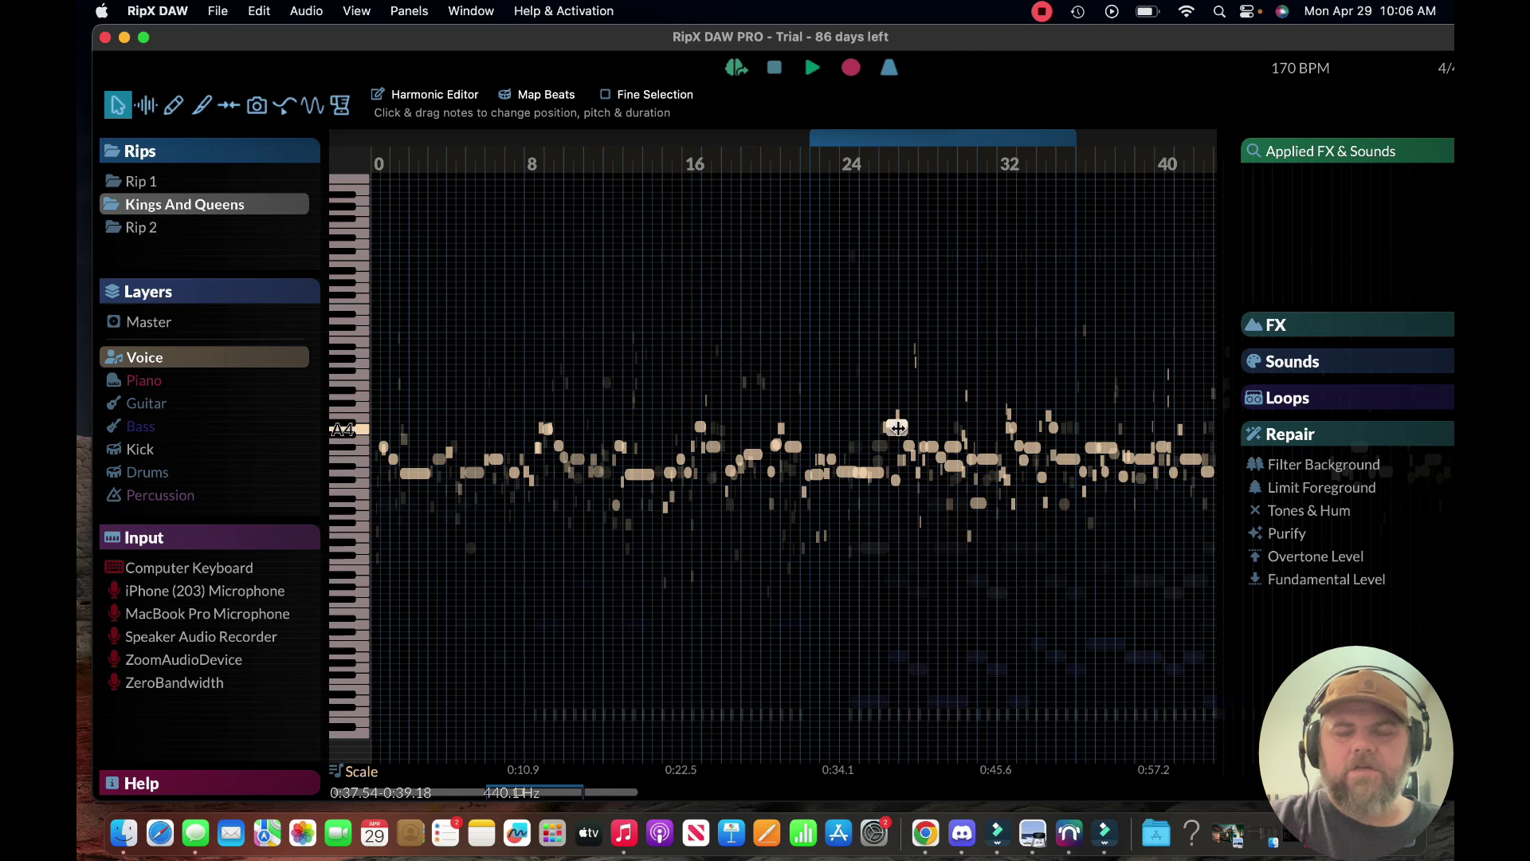
# - Boost the A4 note near bar 26 by +17 dB, then set the Voice layer level to -5 dB
pyautogui.click(882, 420)
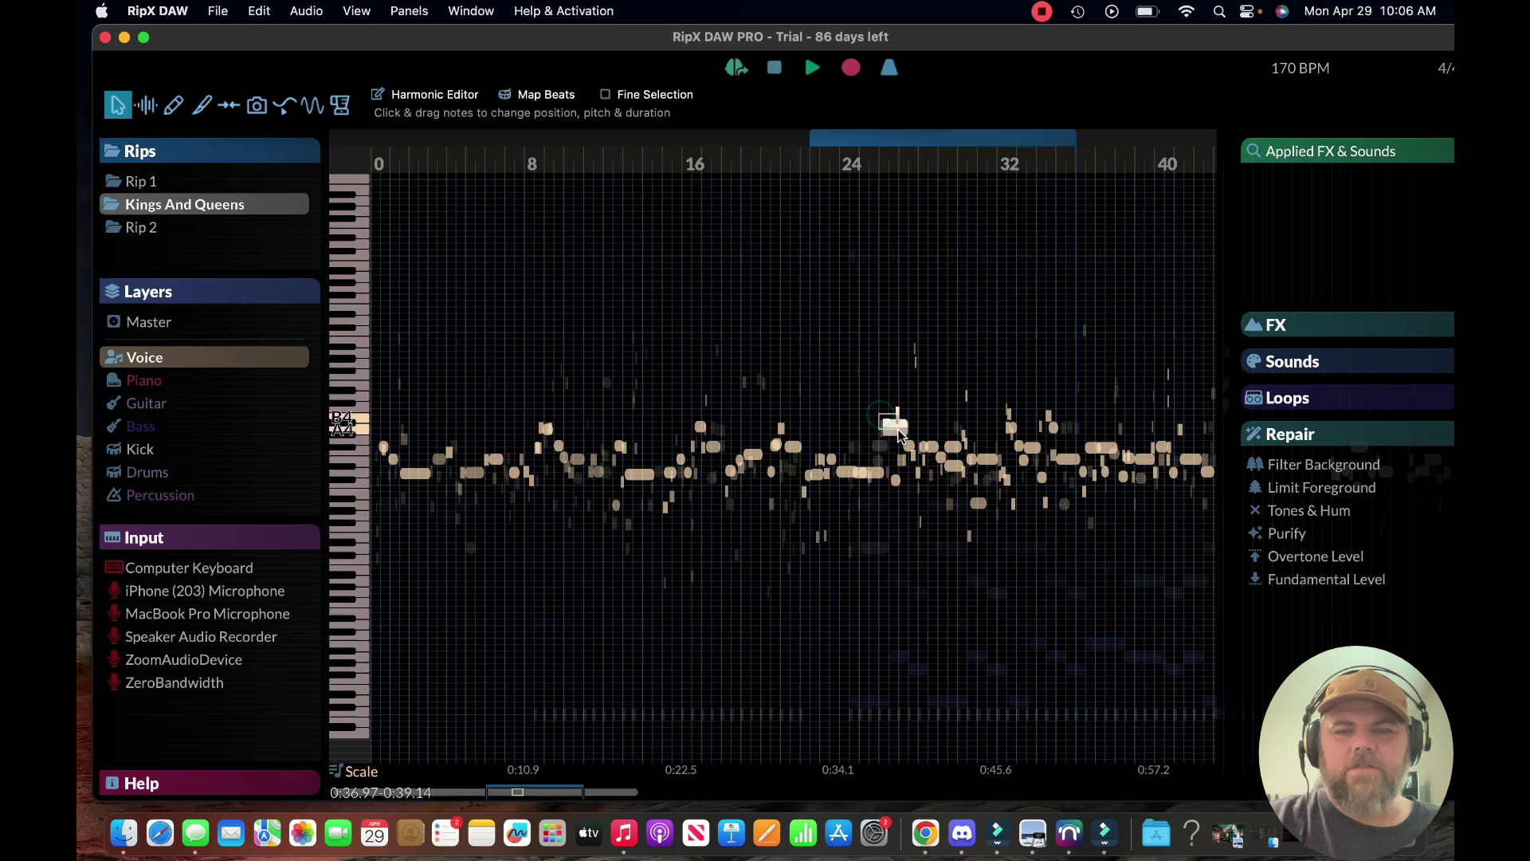
pyautogui.click(904, 436)
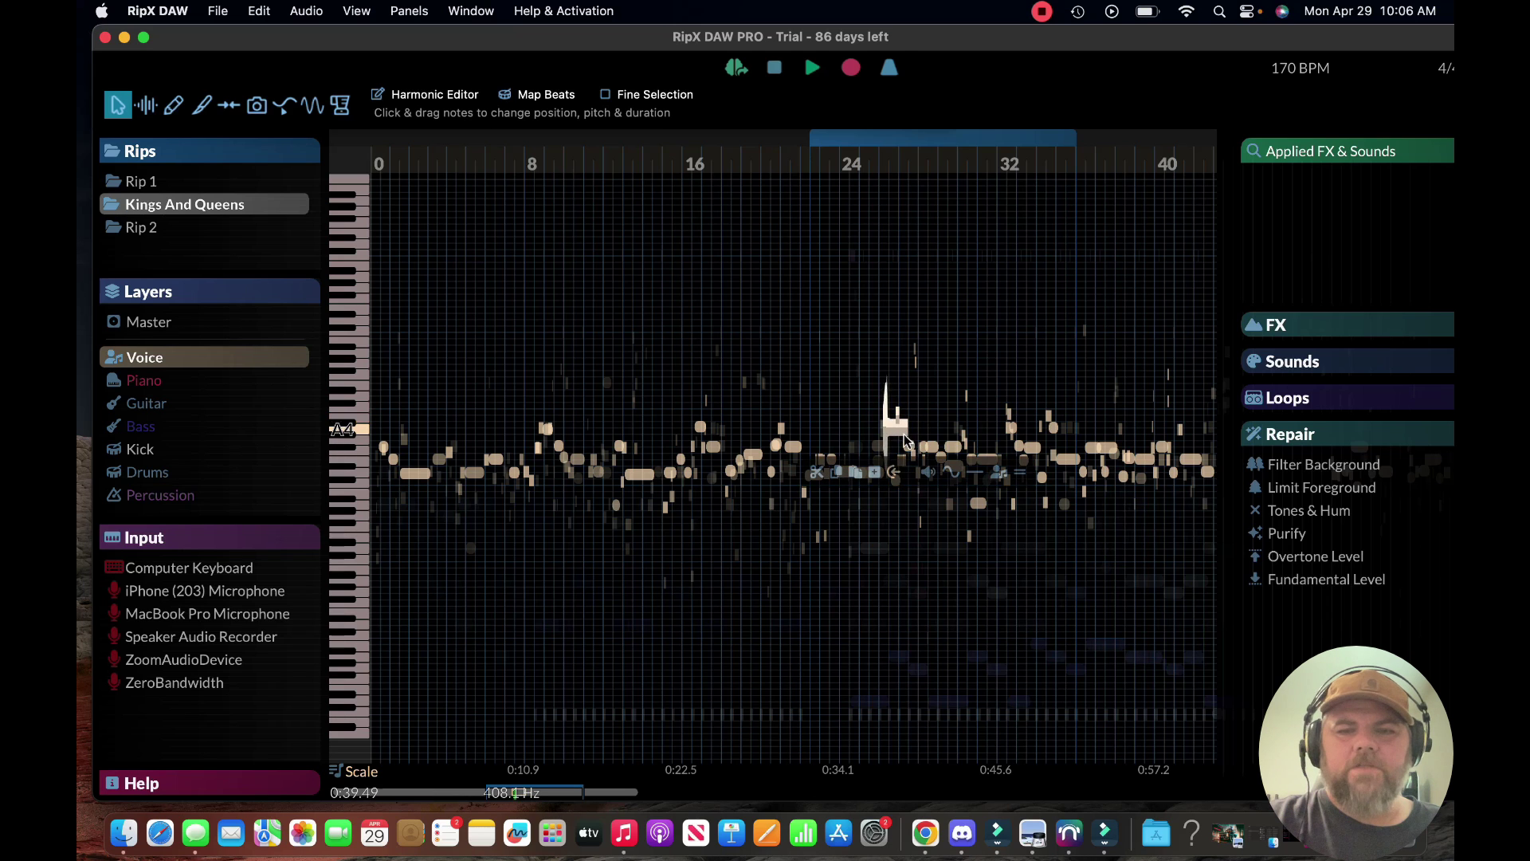
pyautogui.click(926, 475)
pyautogui.moveTo(886, 745); pyautogui.dragTo(889, 733)
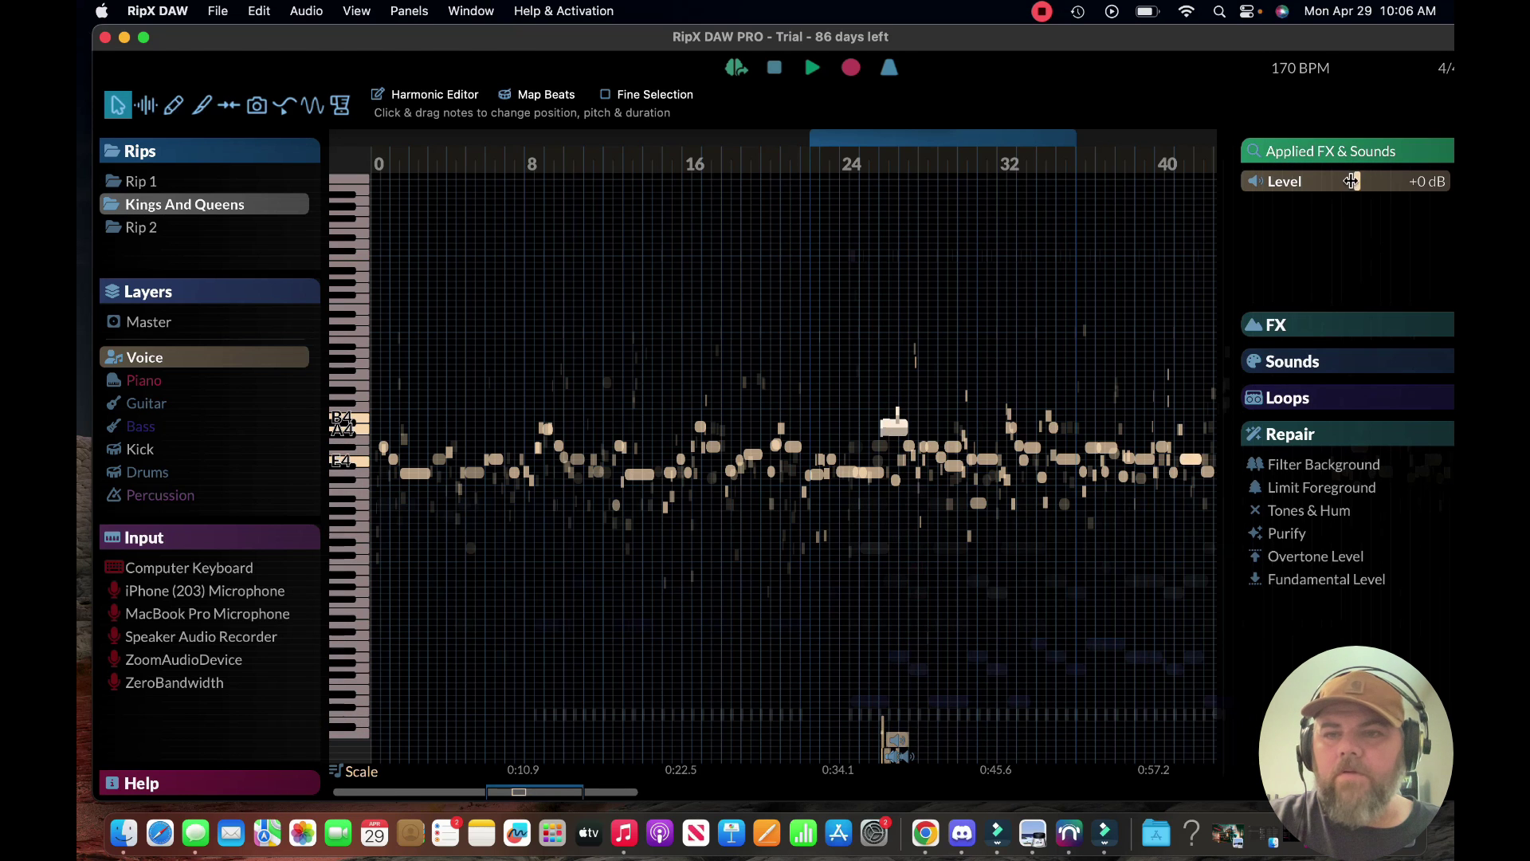
pyautogui.click(1357, 182)
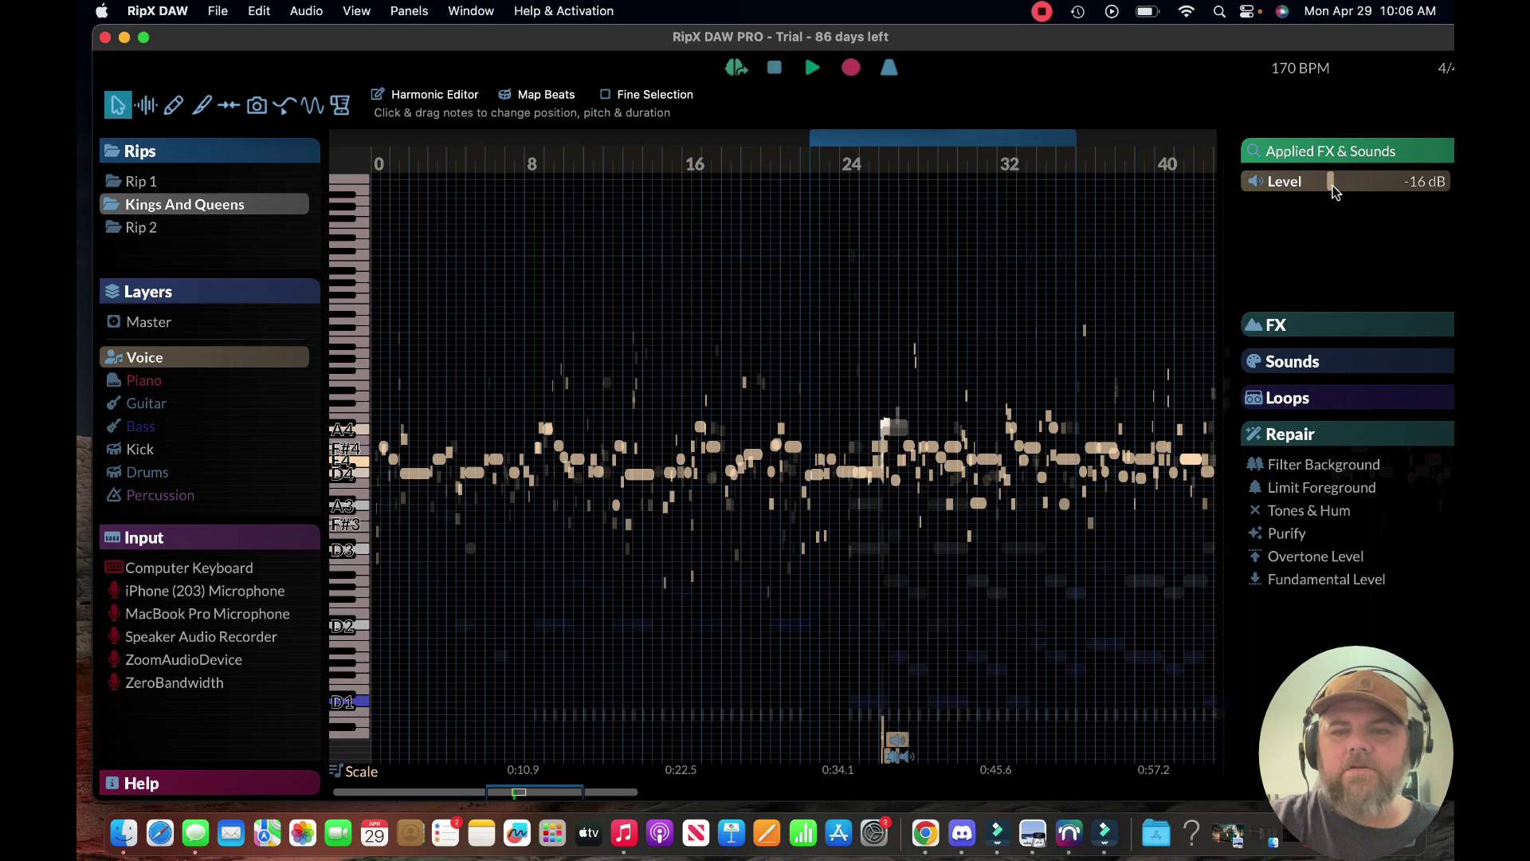
pyautogui.moveTo(1332, 186); pyautogui.dragTo(1355, 186)
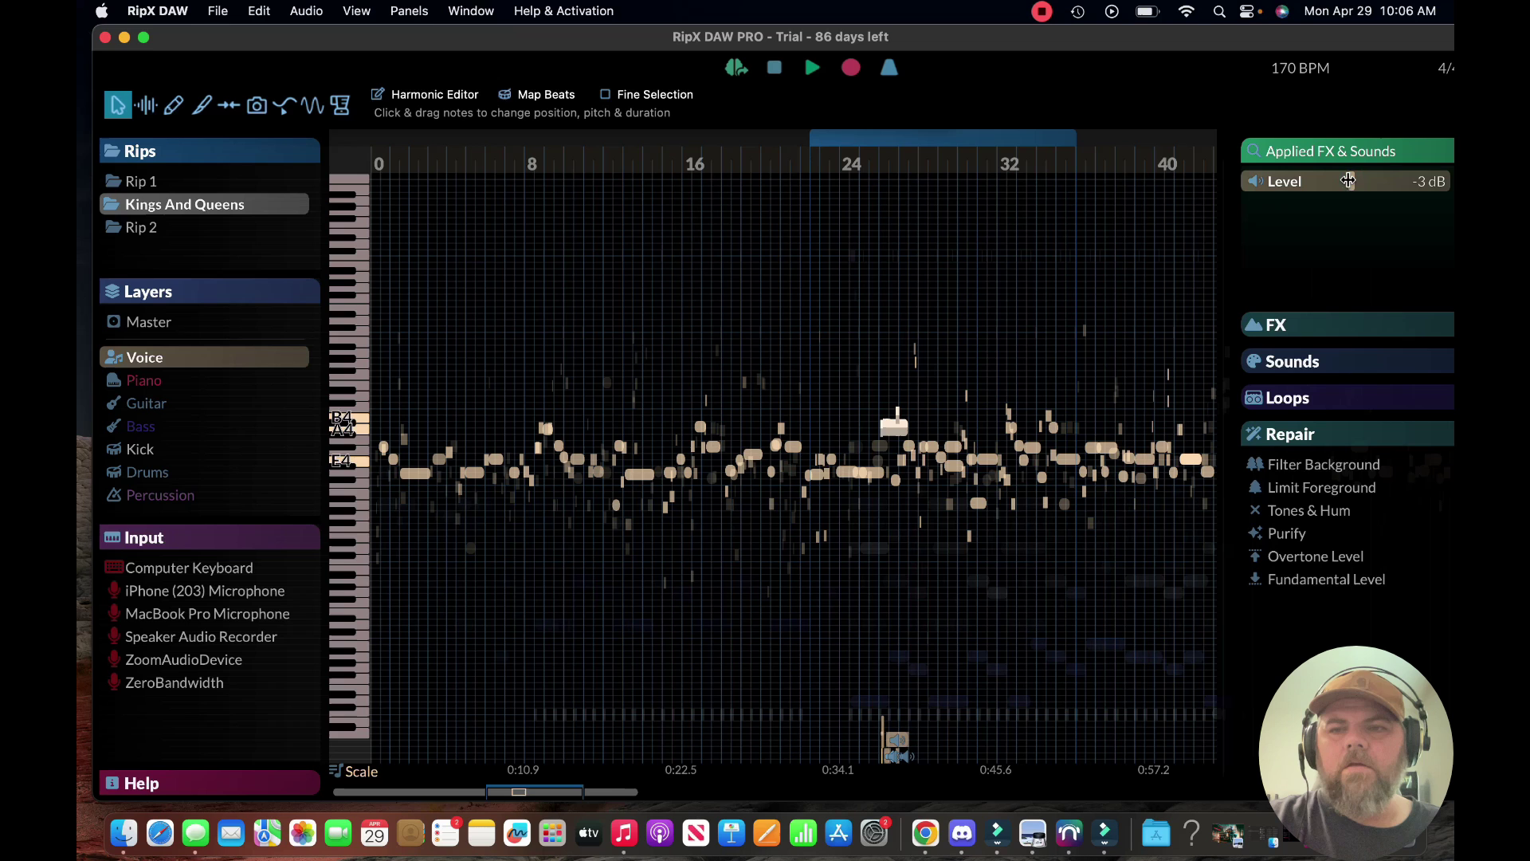
pyautogui.click(780, 67)
pyautogui.click(809, 69)
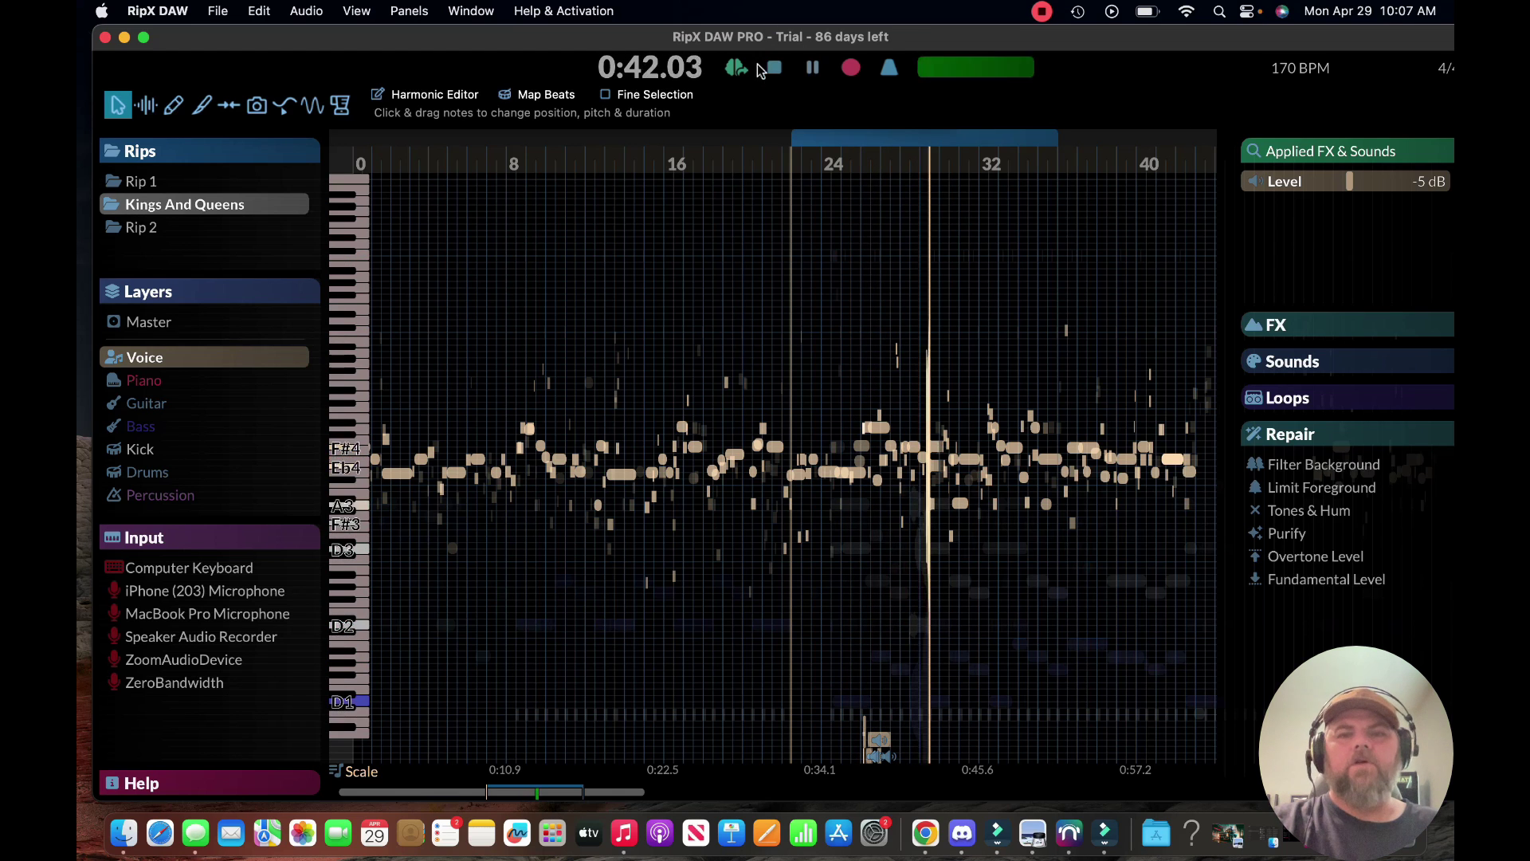
pyautogui.click(772, 68)
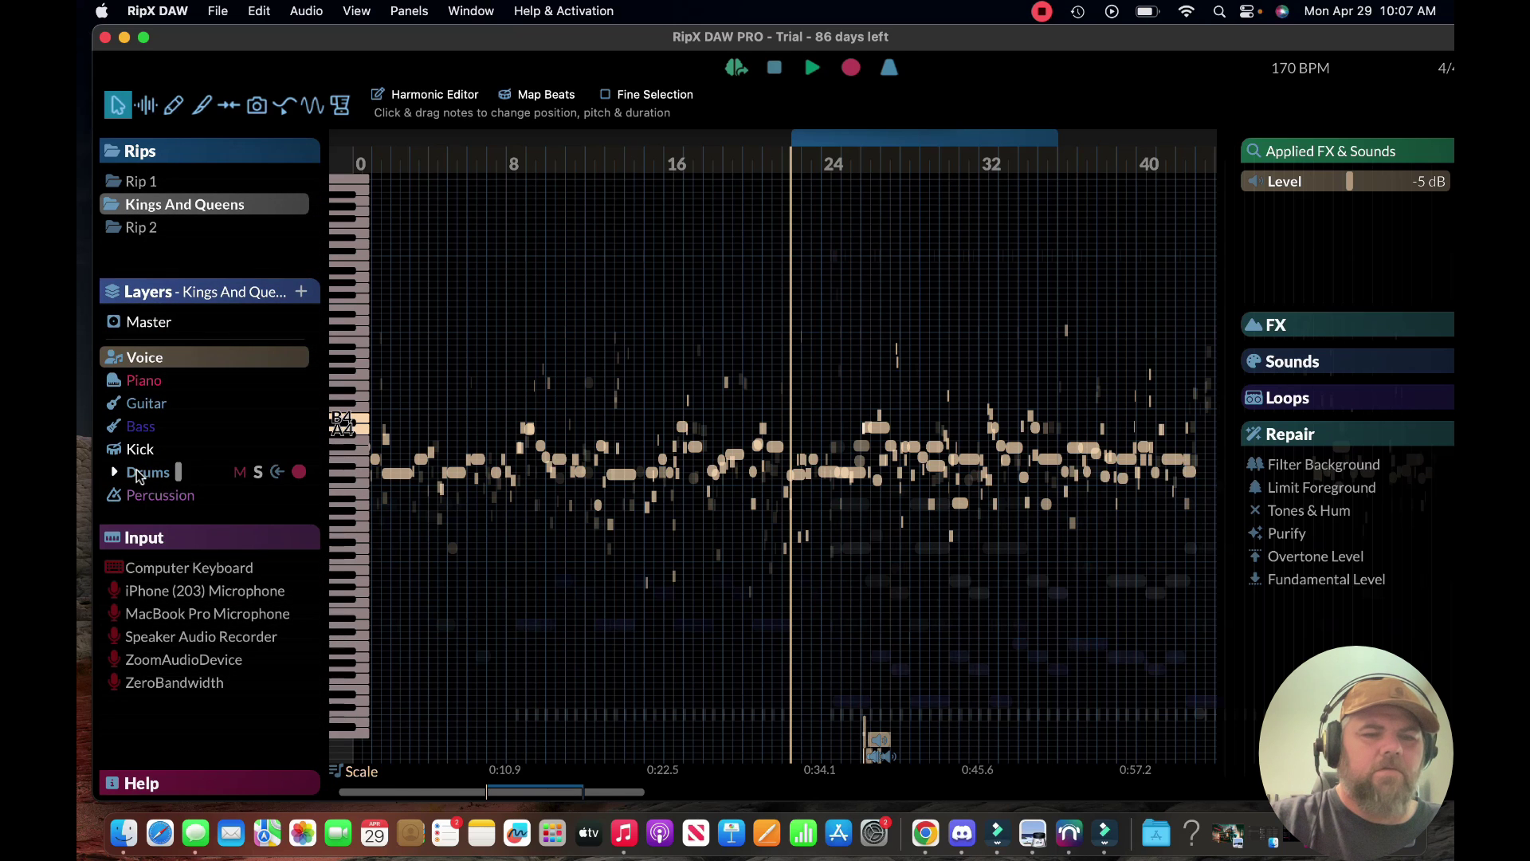
# - Select the Kick layer, inspect a kick note, and switch the canvas to Draw Sound mode
pyautogui.click(140, 449)
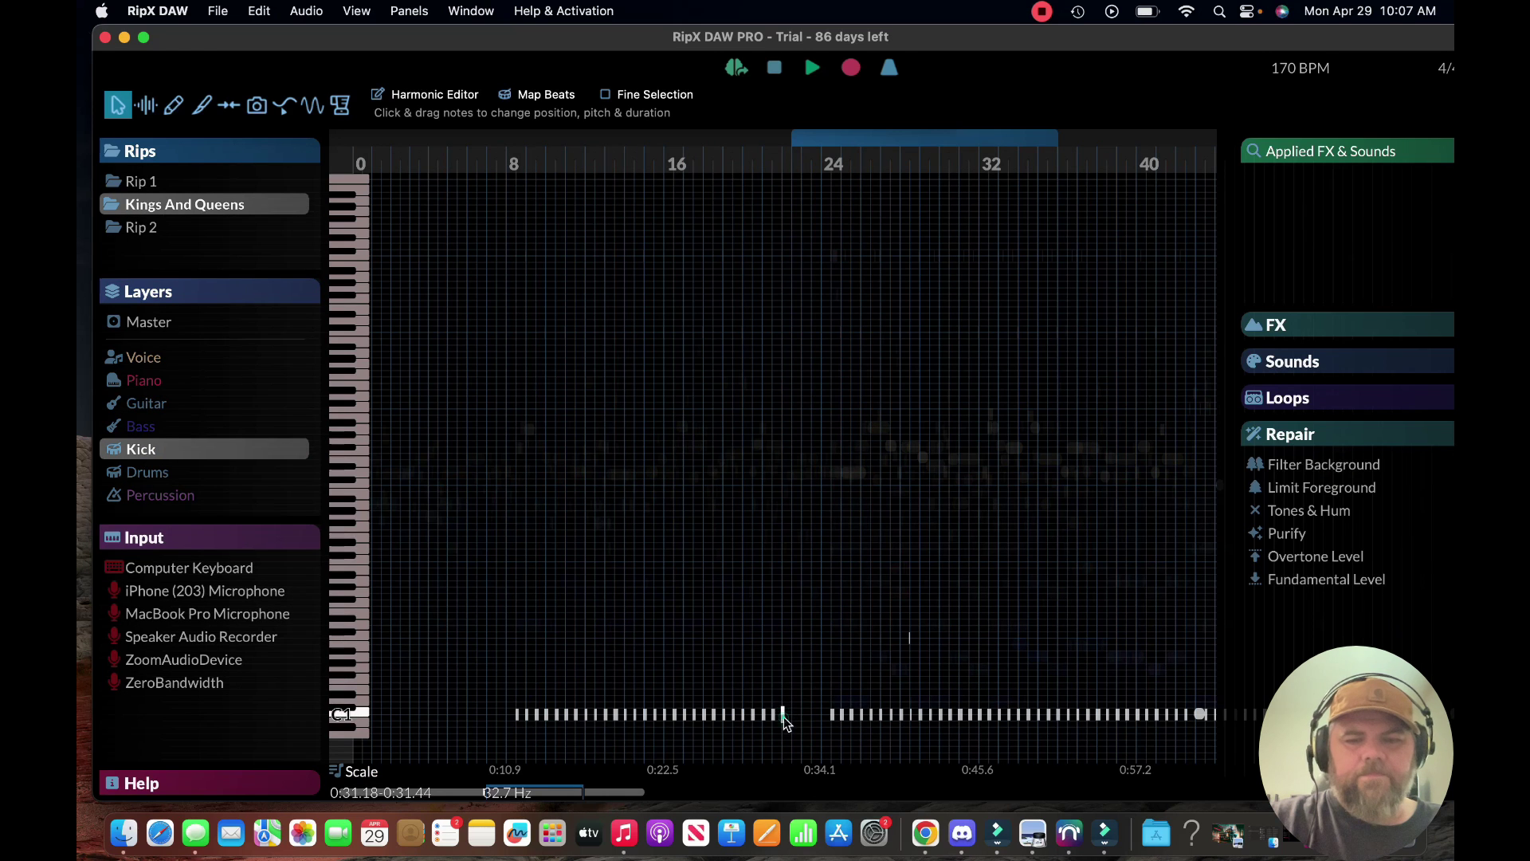
pyautogui.click(763, 720)
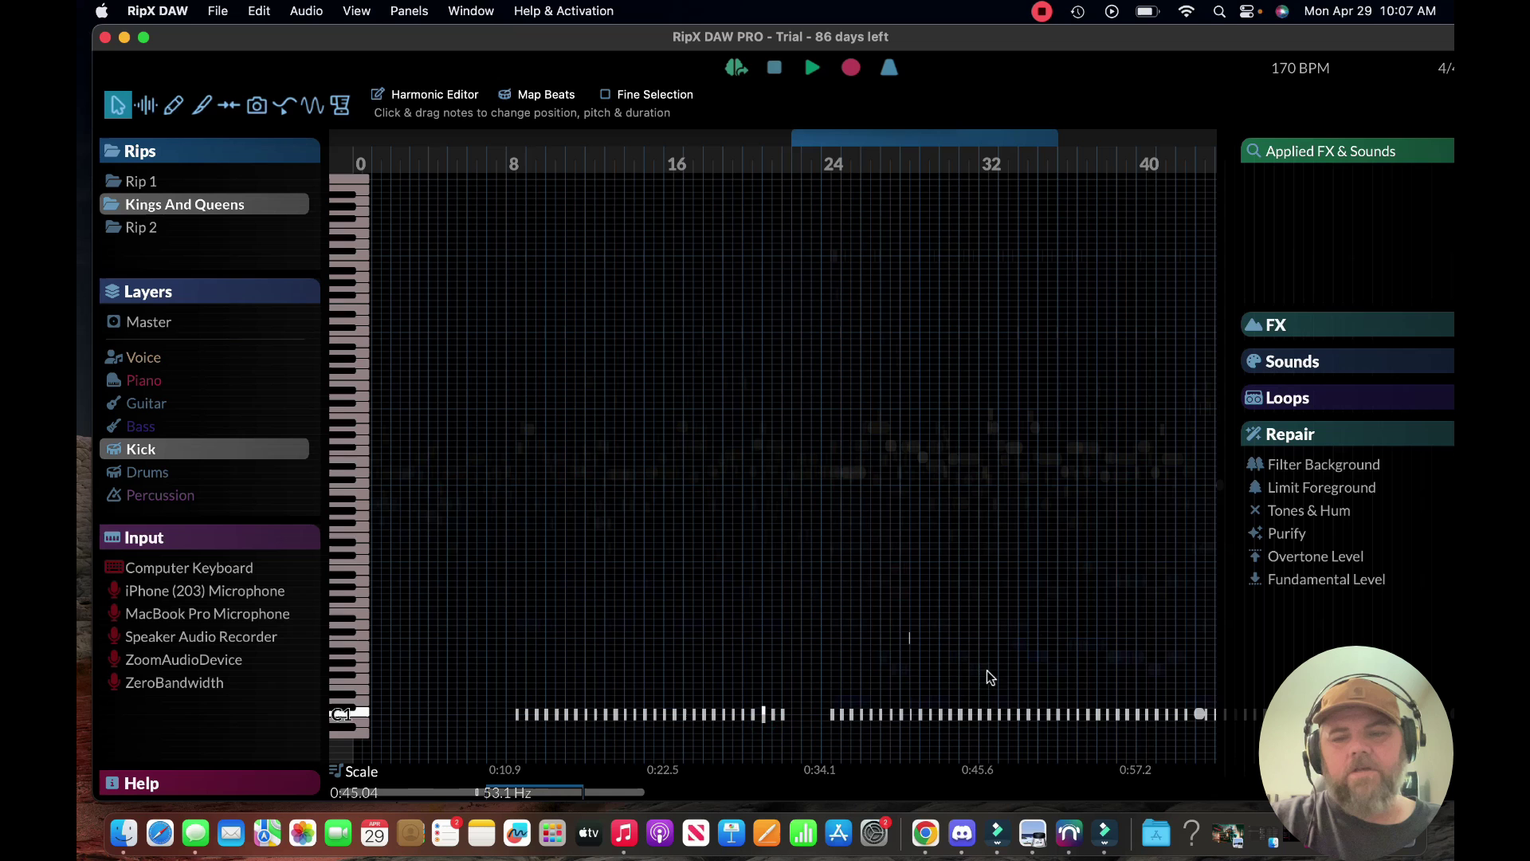
pyautogui.rightClick(542, 633)
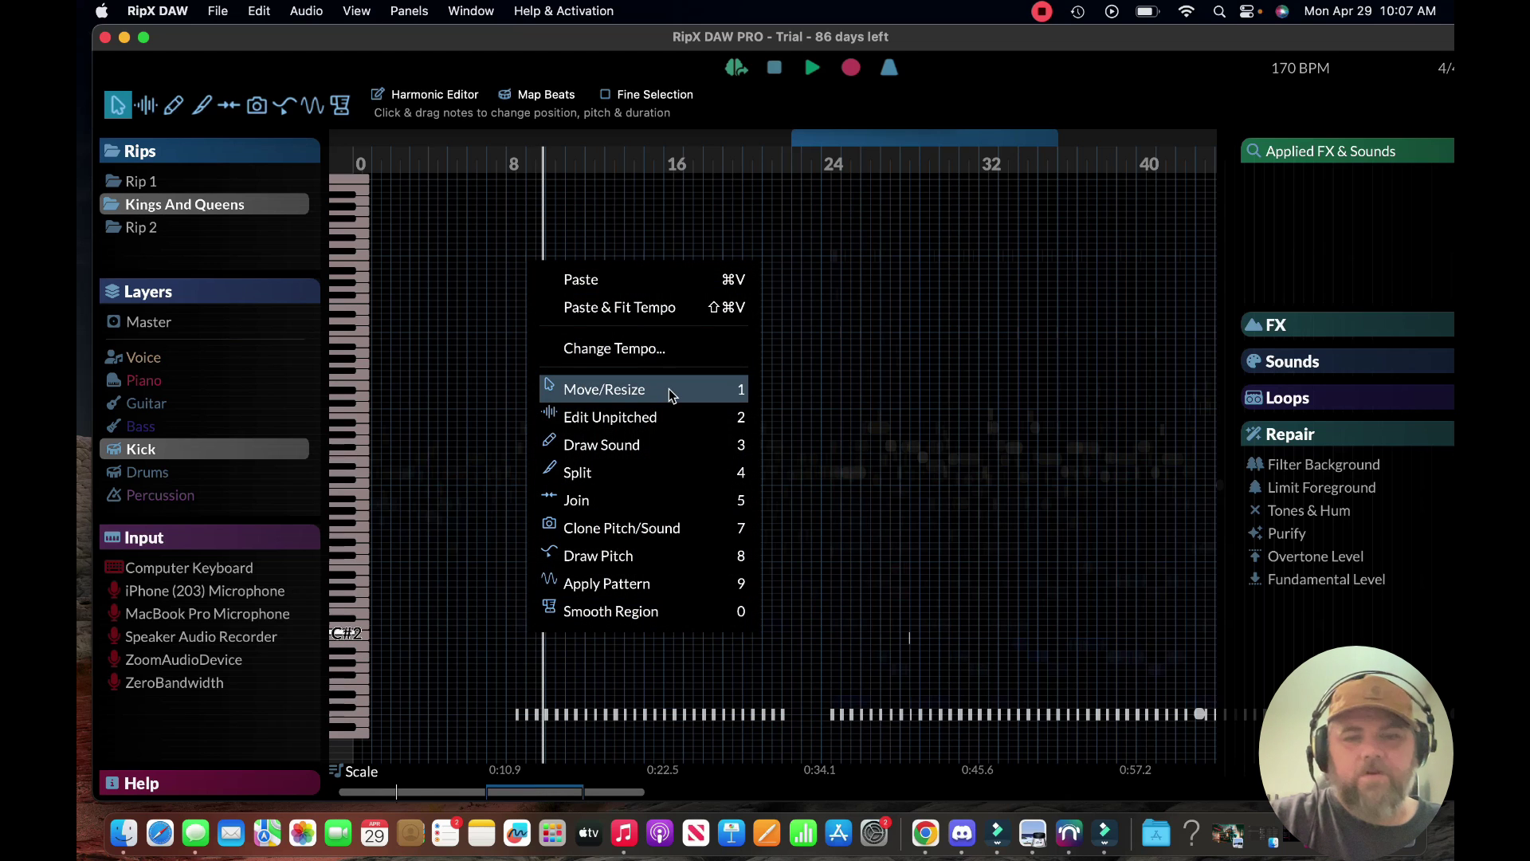
pyautogui.click(645, 444)
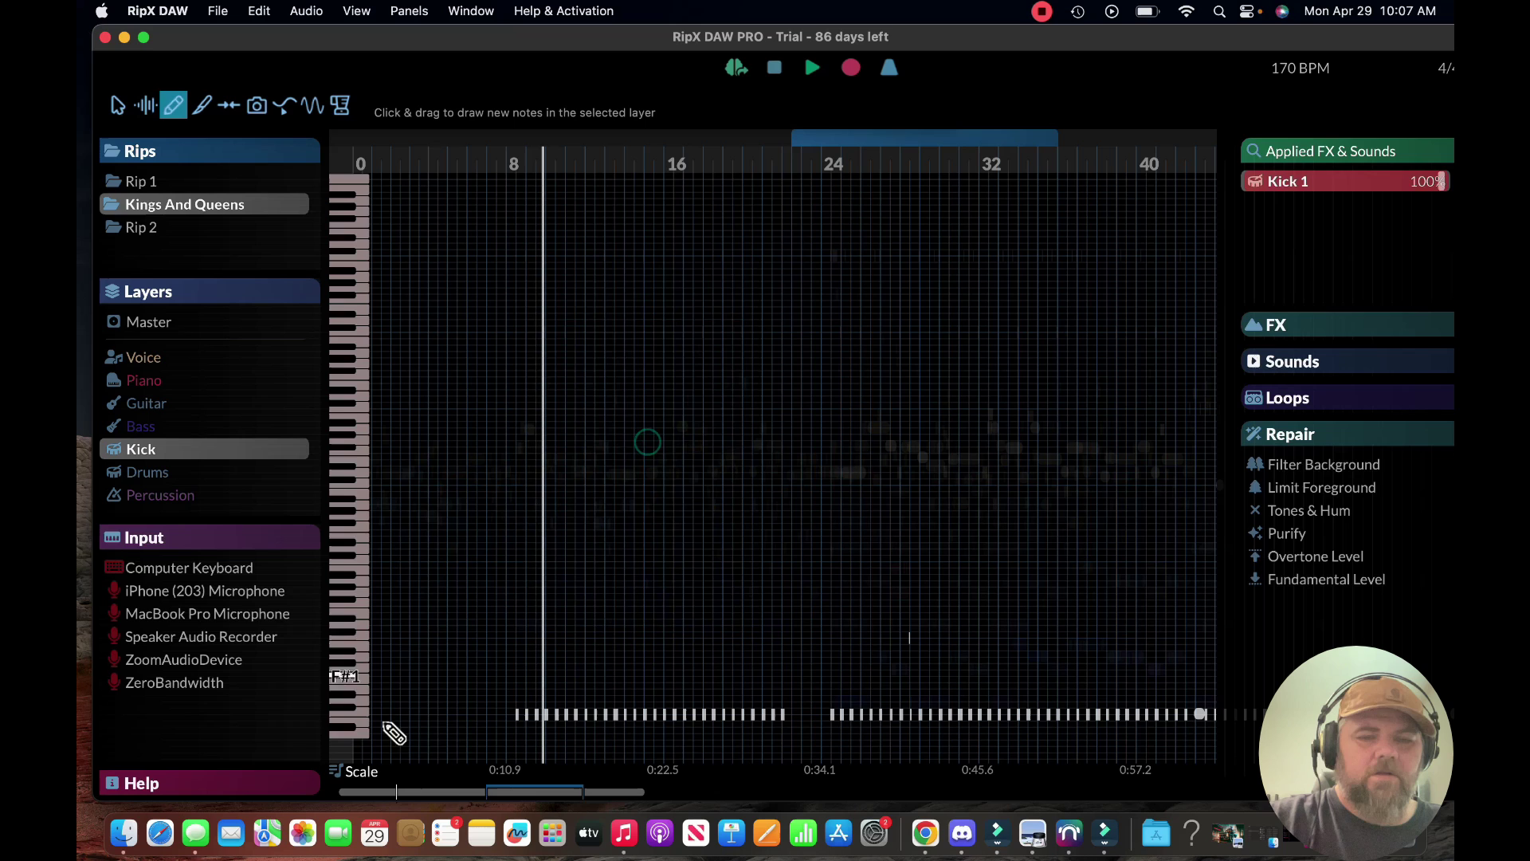
# - Draw two new kick notes near bar 4, just before the existing kick pattern
pyautogui.click(415, 709)
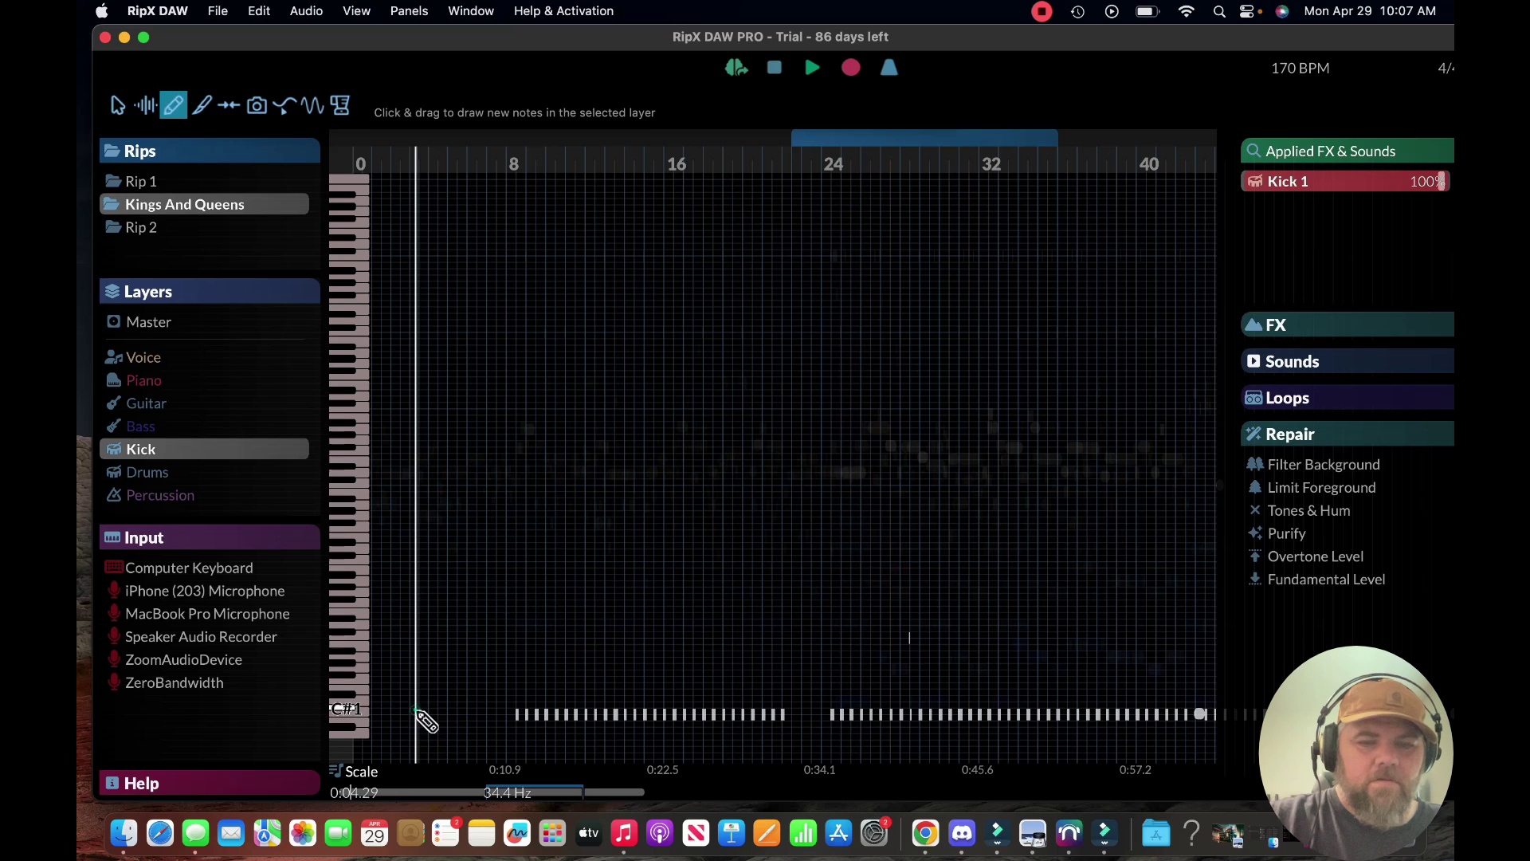
pyautogui.click(421, 706)
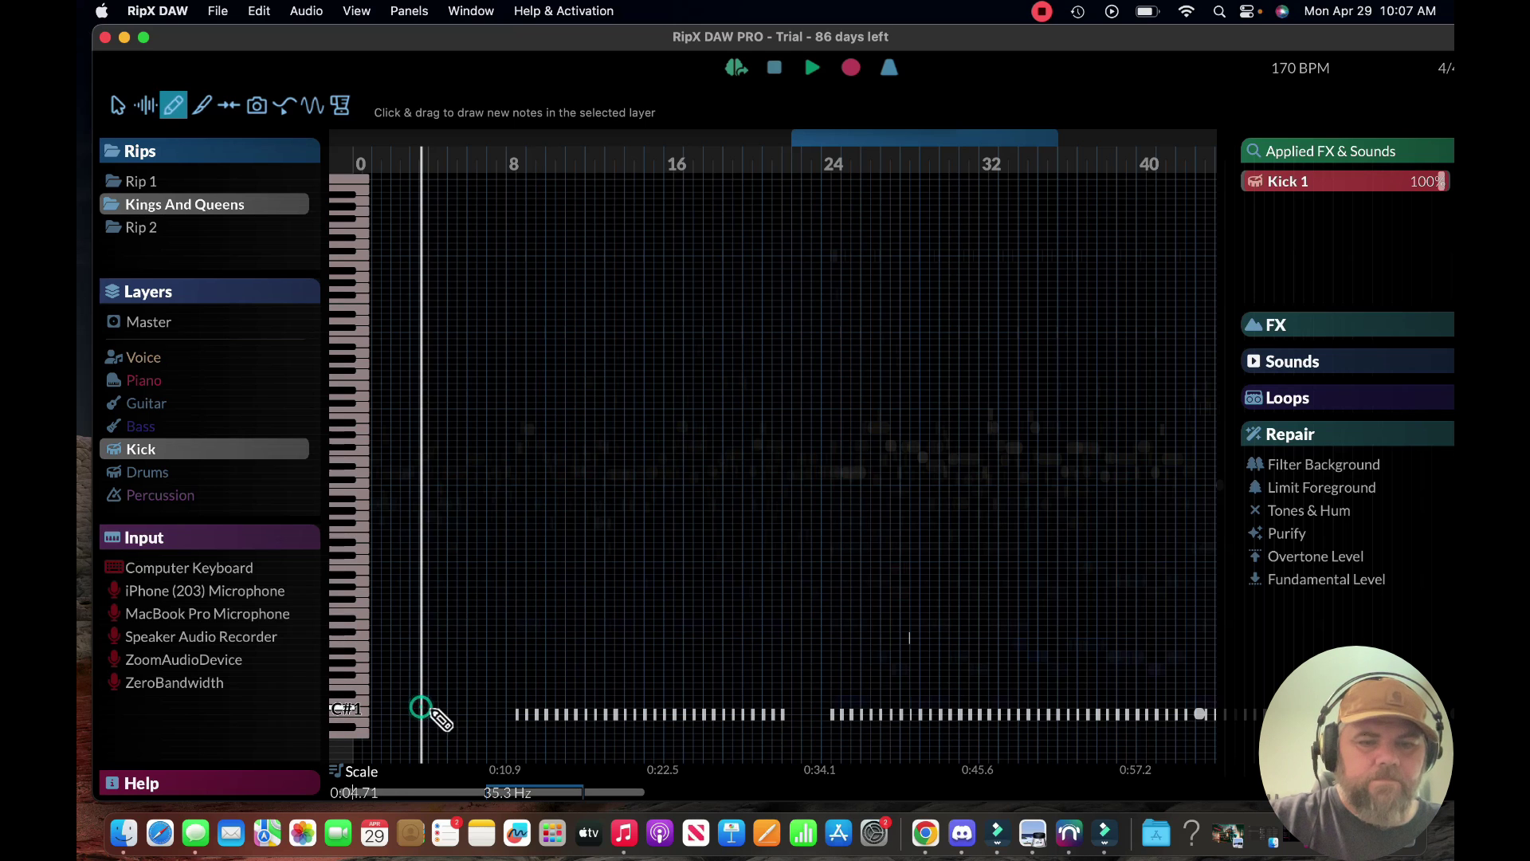
pyautogui.click(424, 709)
pyautogui.click(441, 708)
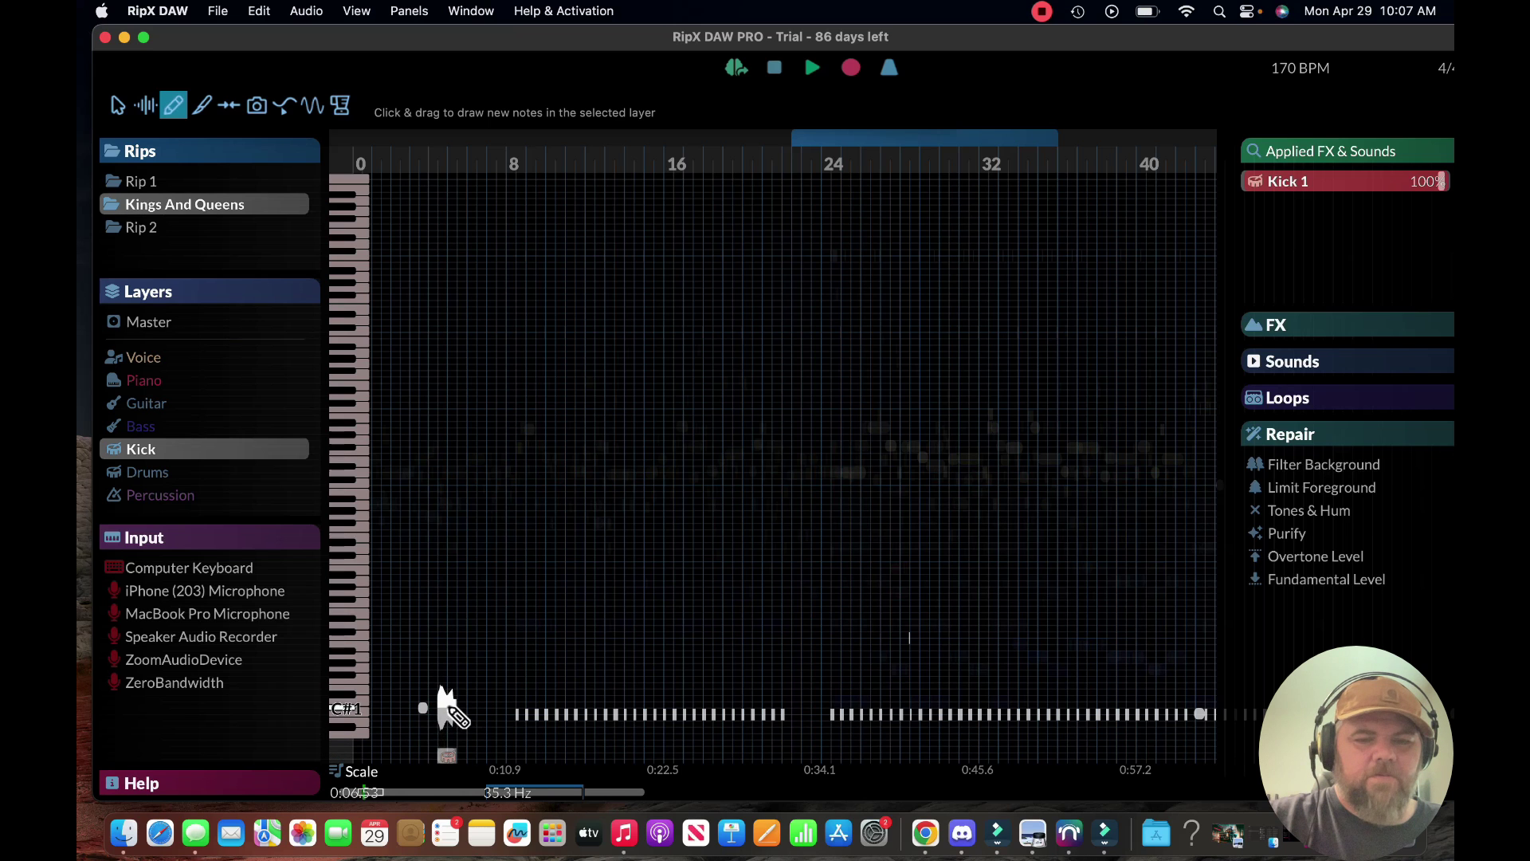
pyautogui.click(447, 707)
pyautogui.click(448, 709)
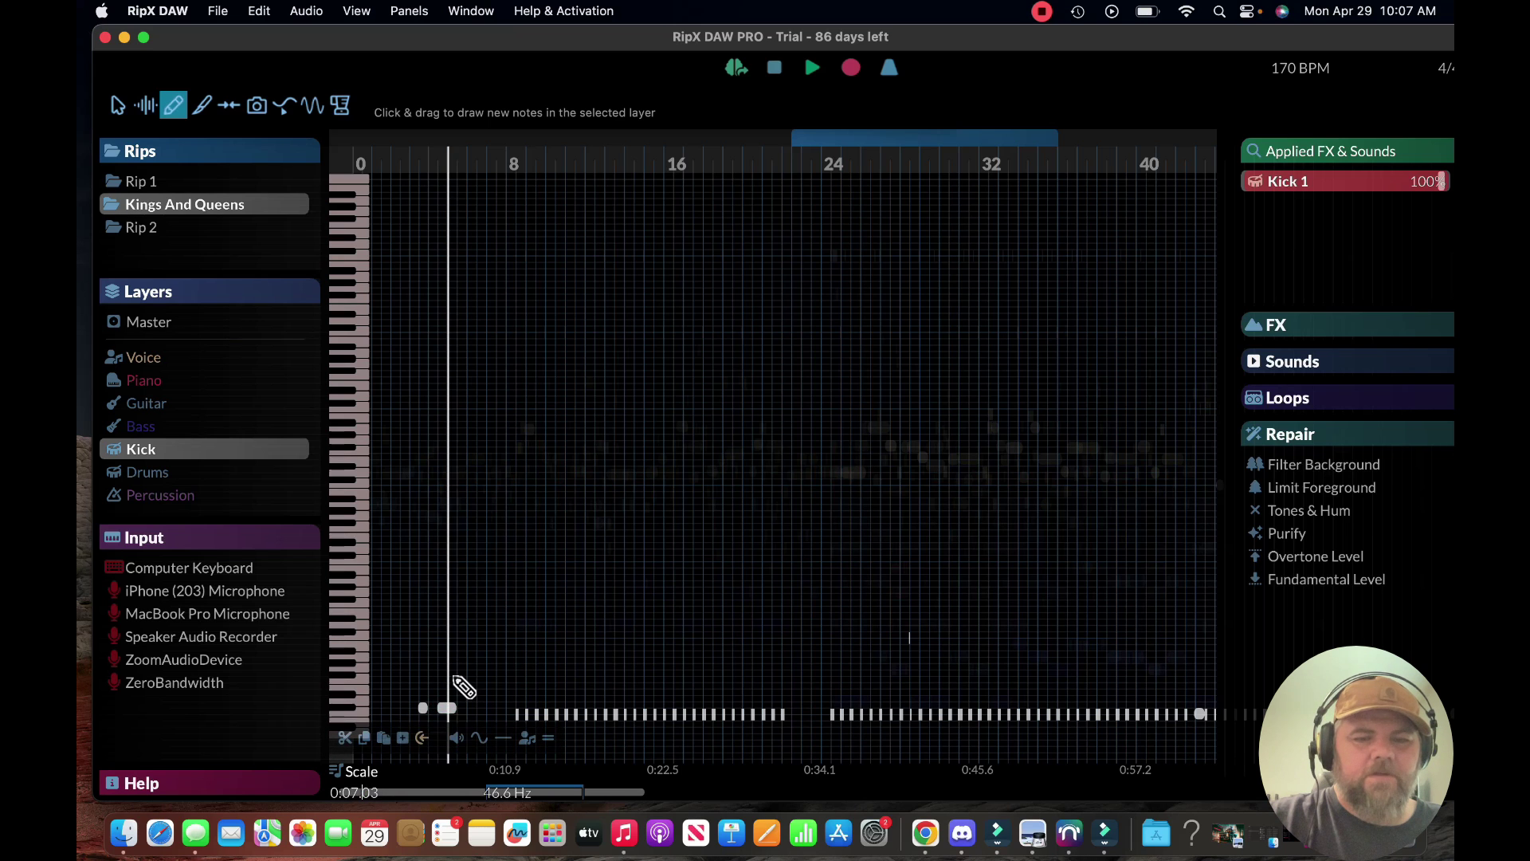
pyautogui.rightClick(451, 681)
# - In Move/Resize mode, move both drawn kick notes onto the C1 row
pyautogui.click(544, 430)
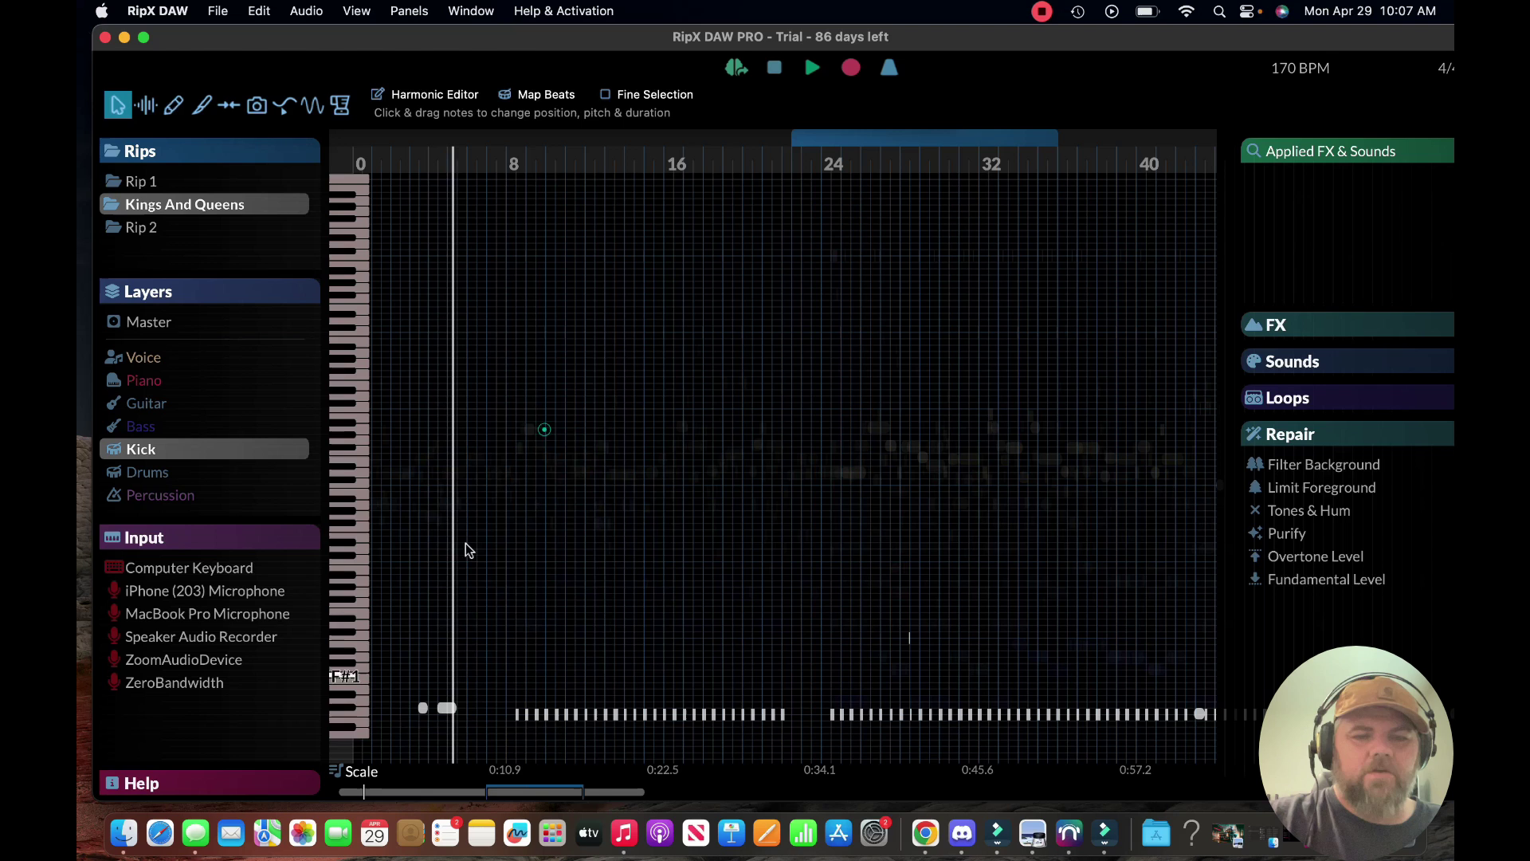
pyautogui.moveTo(447, 704); pyautogui.dragTo(447, 720)
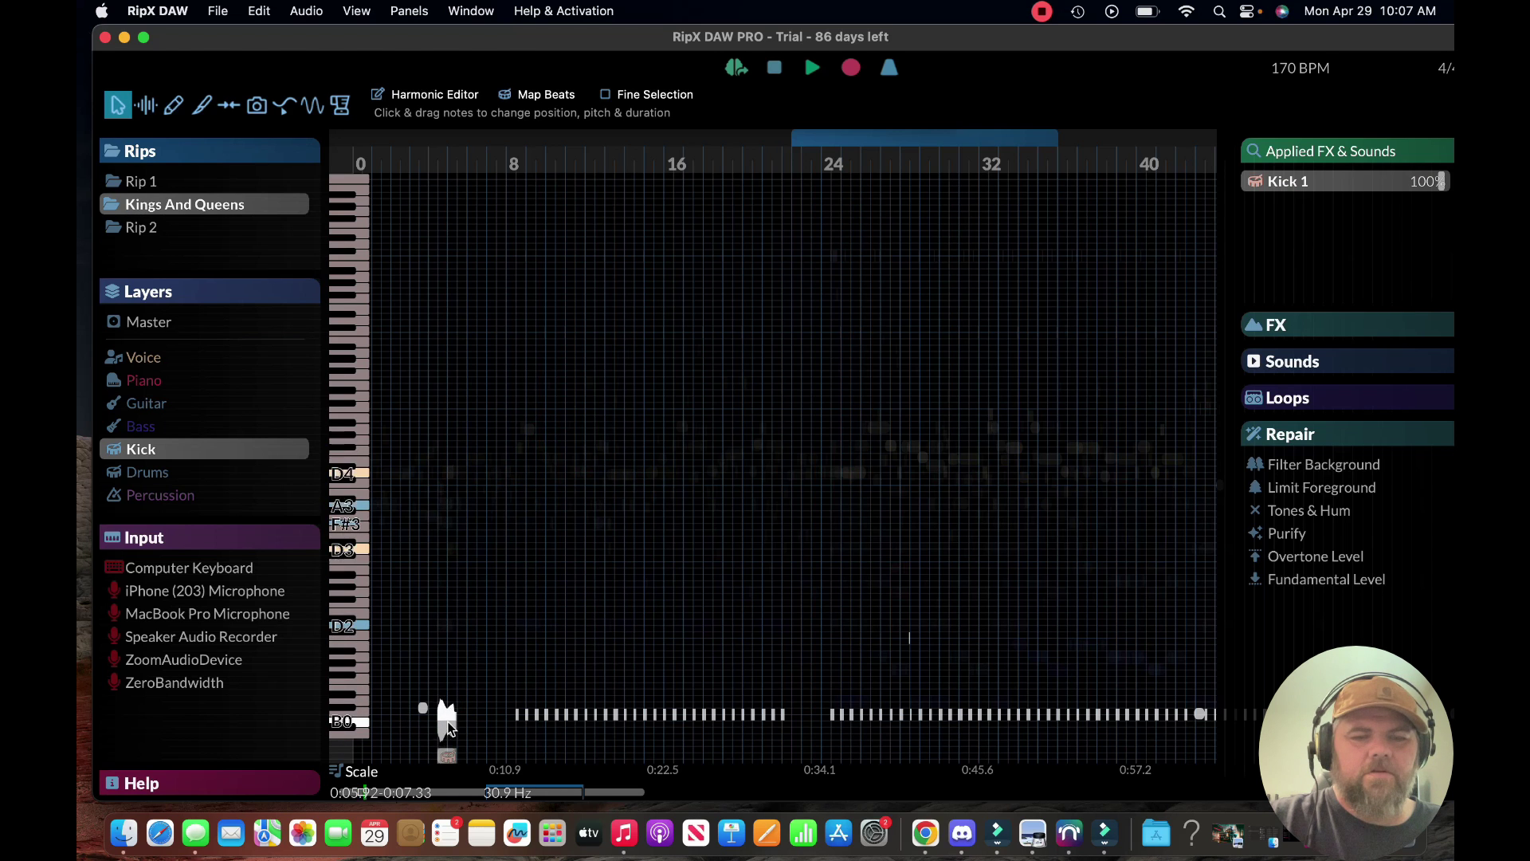
pyautogui.click(447, 722)
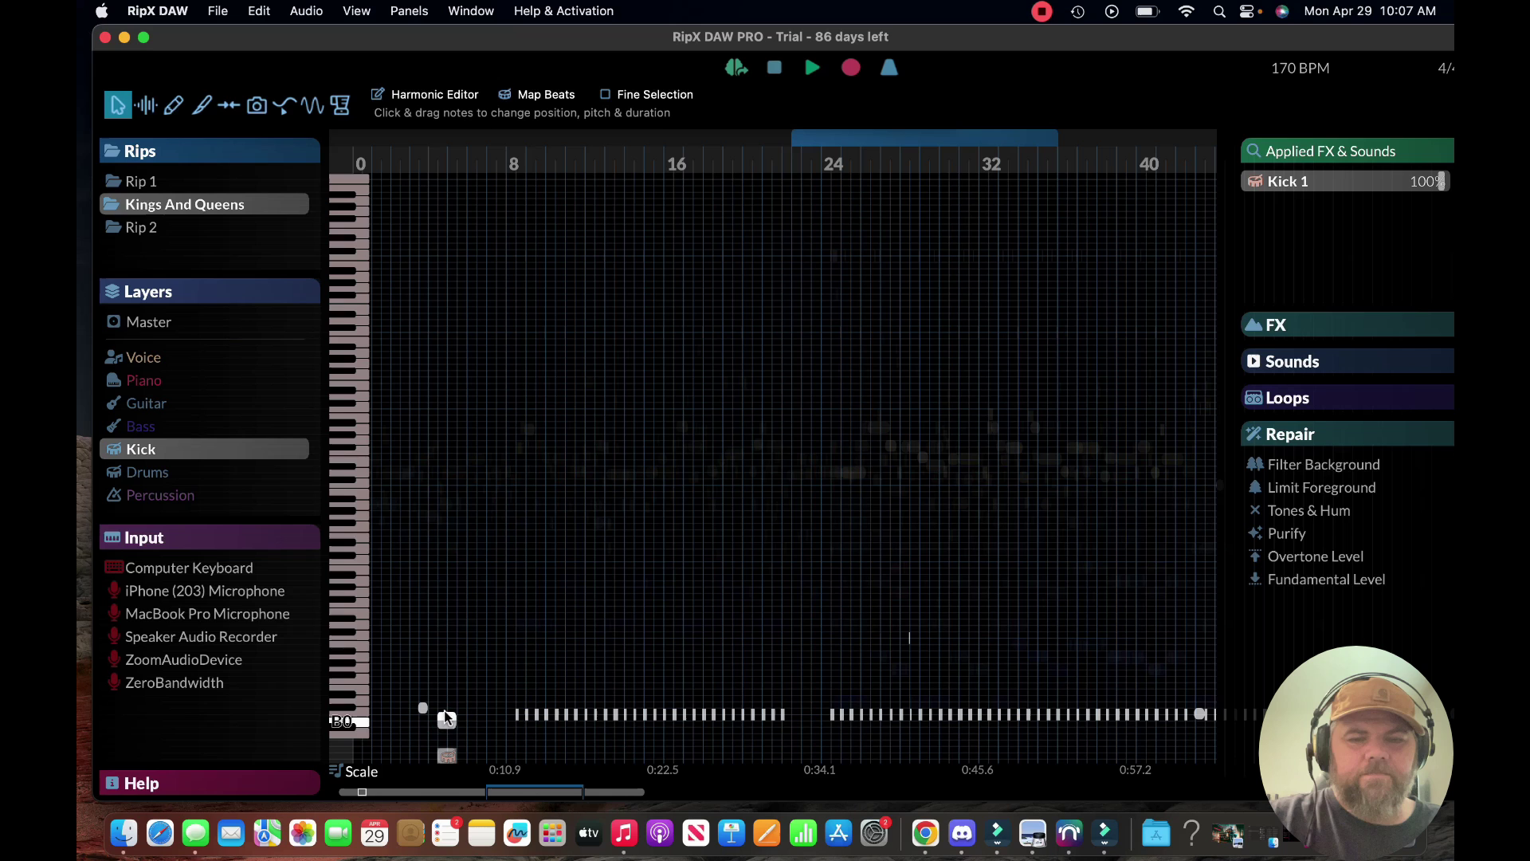
pyautogui.moveTo(444, 717); pyautogui.dragTo(445, 711)
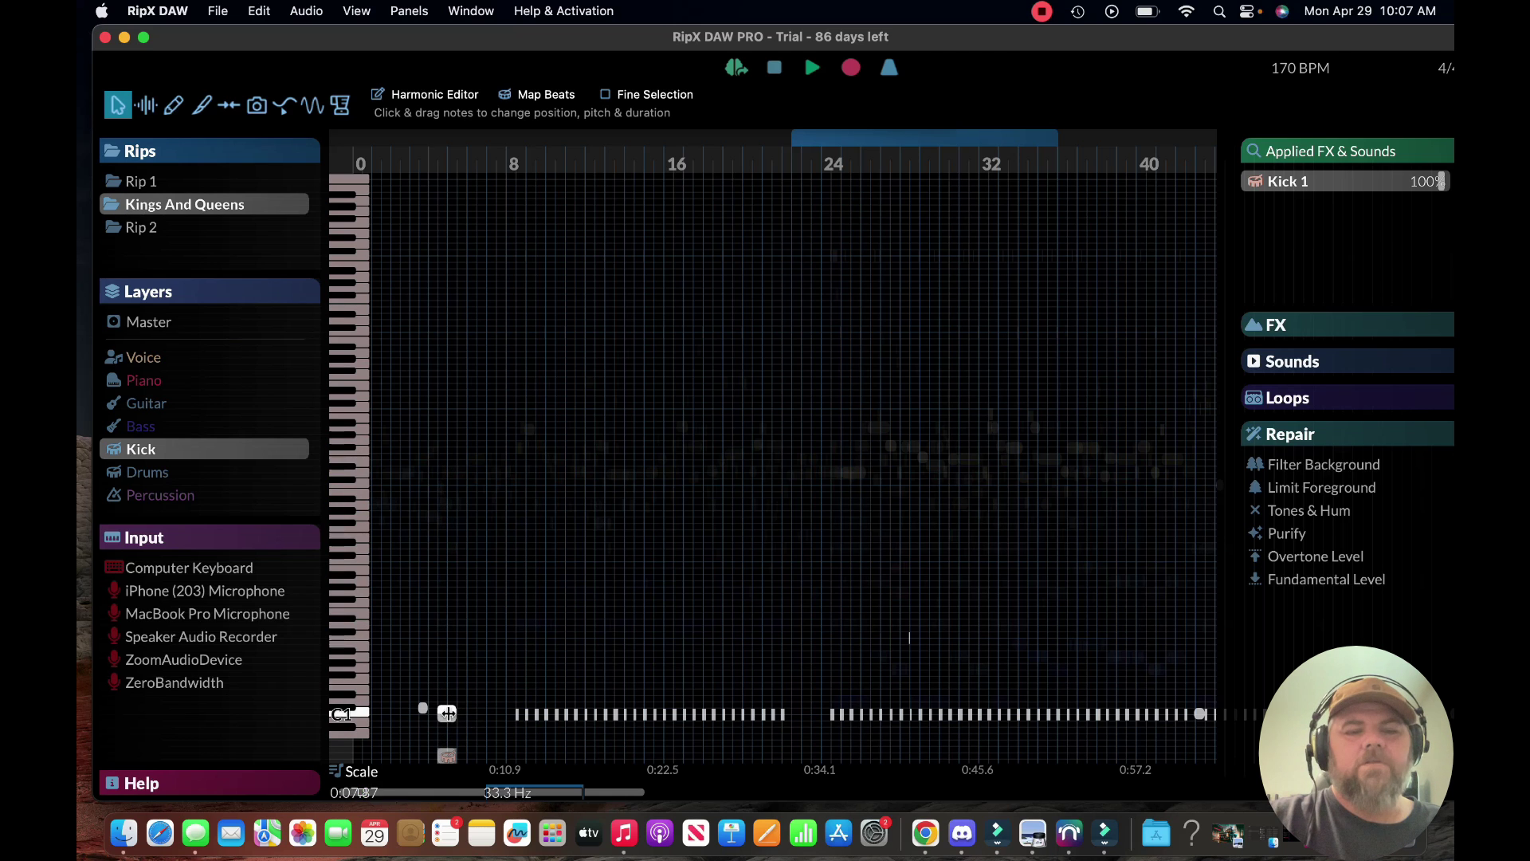
pyautogui.click(423, 710)
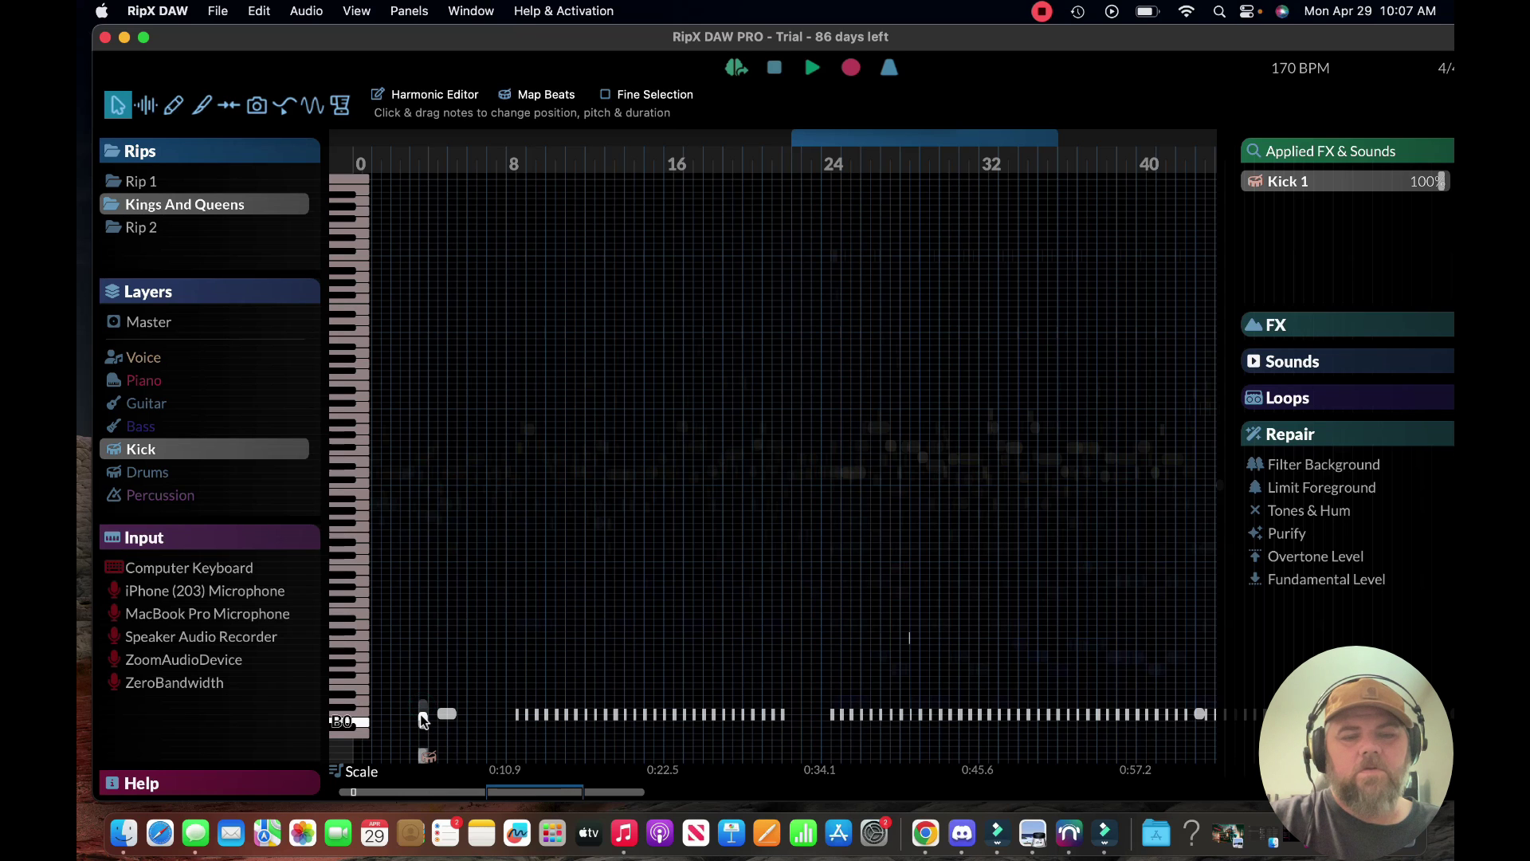
pyautogui.moveTo(424, 720); pyautogui.dragTo(423, 714)
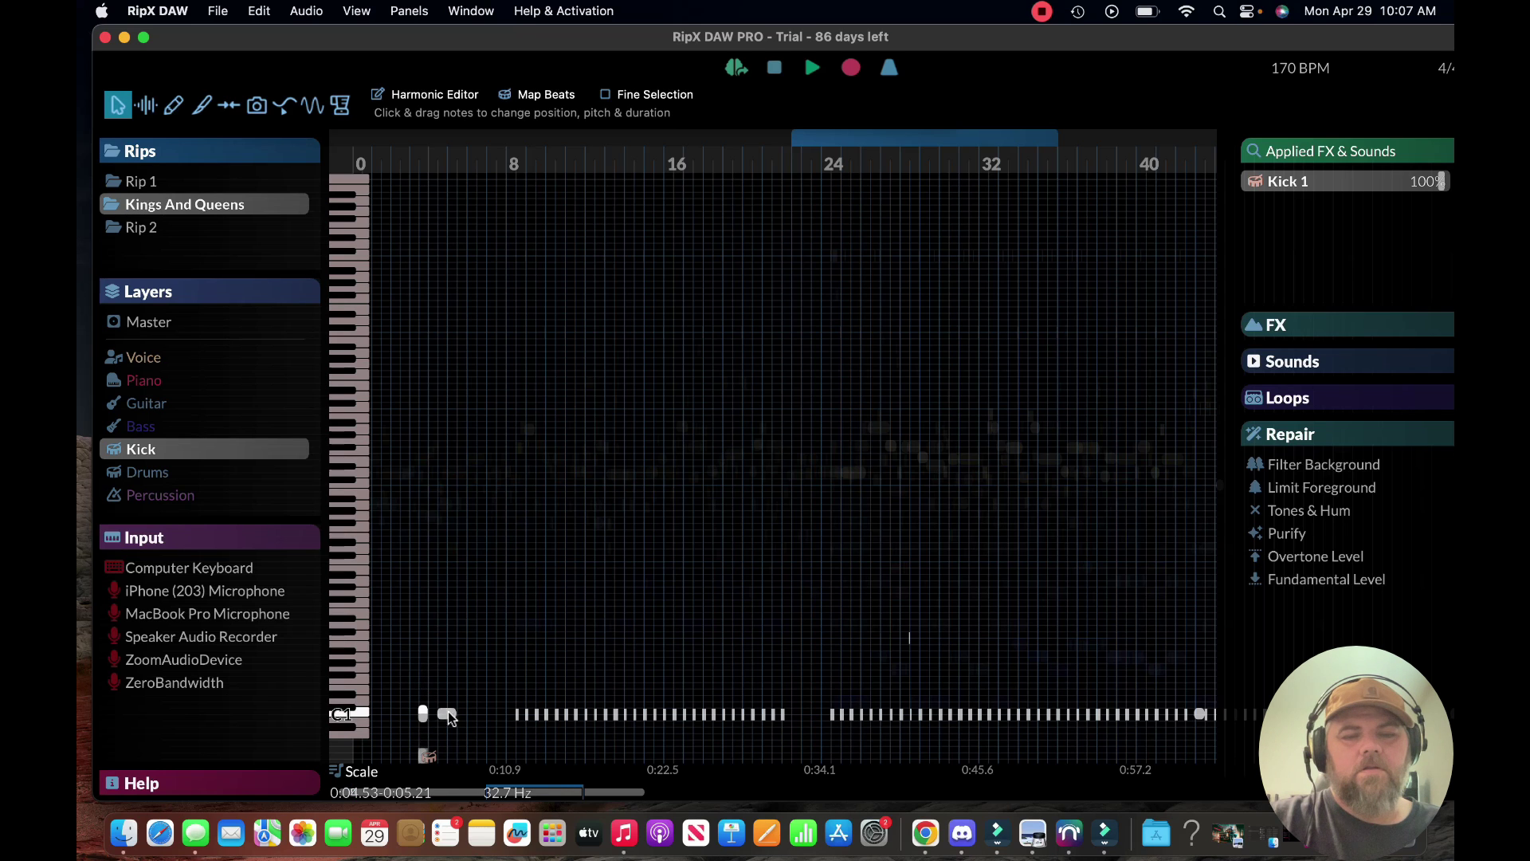
pyautogui.click(450, 715)
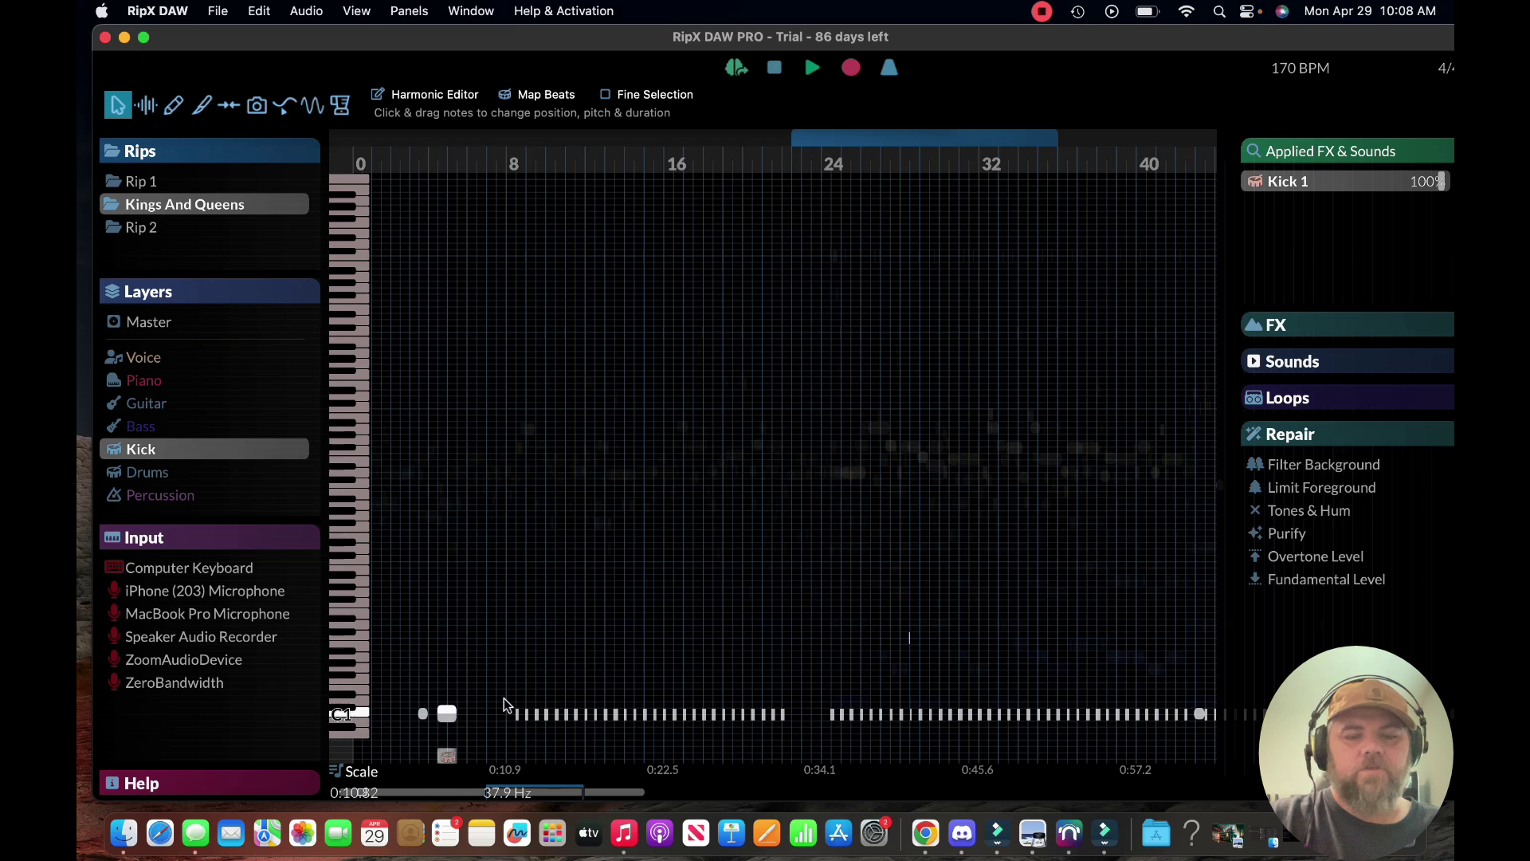
# - Shorten both drawn kick notes into short hits near bars 3.5 and 4.5
pyautogui.scroll(3, 504, 698)
pyautogui.scroll(5, 472, 679)
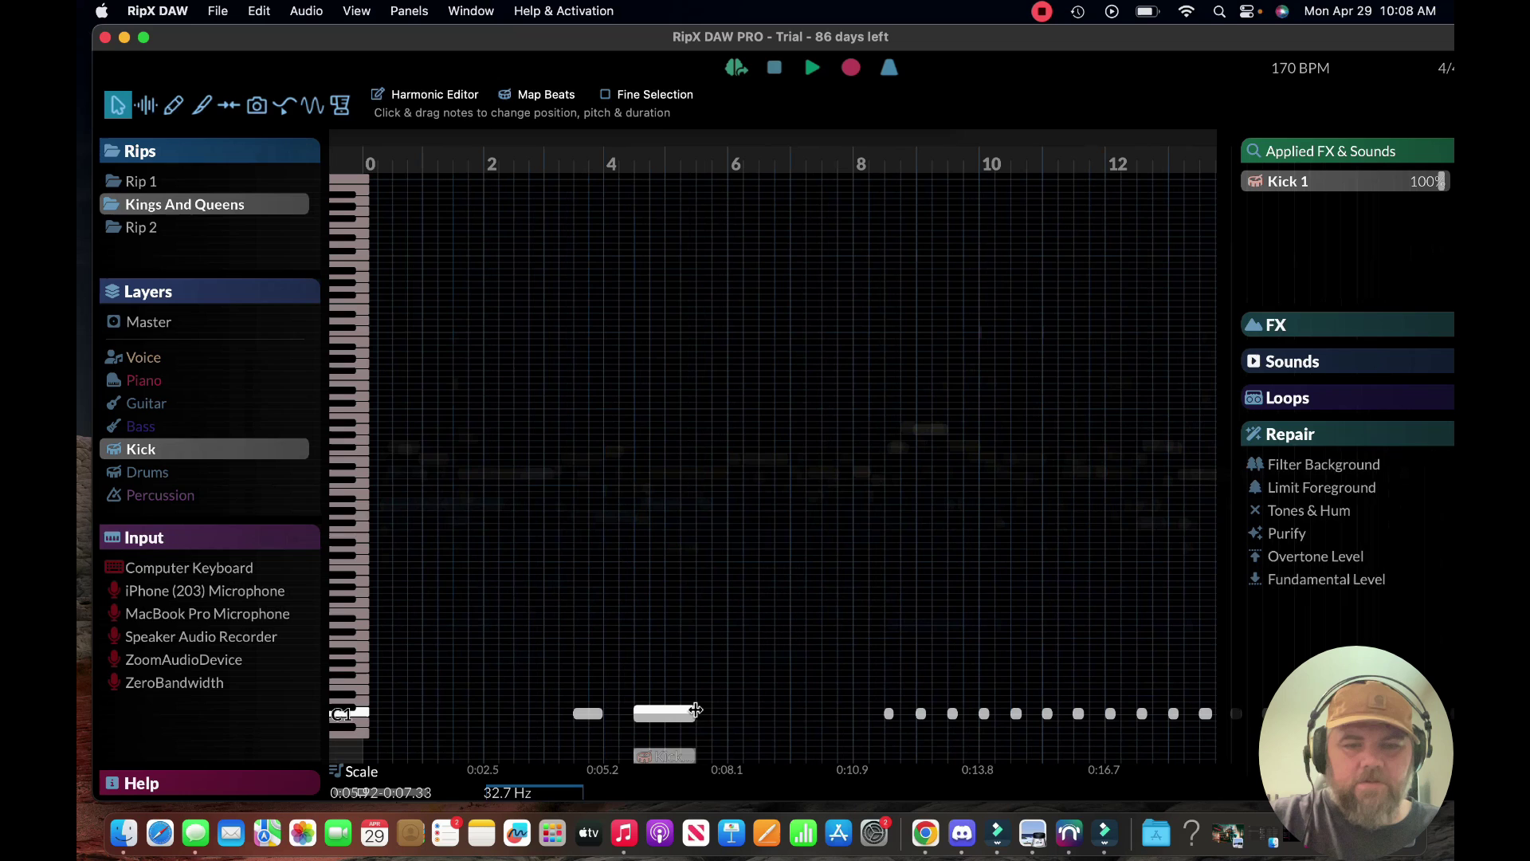
pyautogui.moveTo(692, 710); pyautogui.dragTo(643, 715)
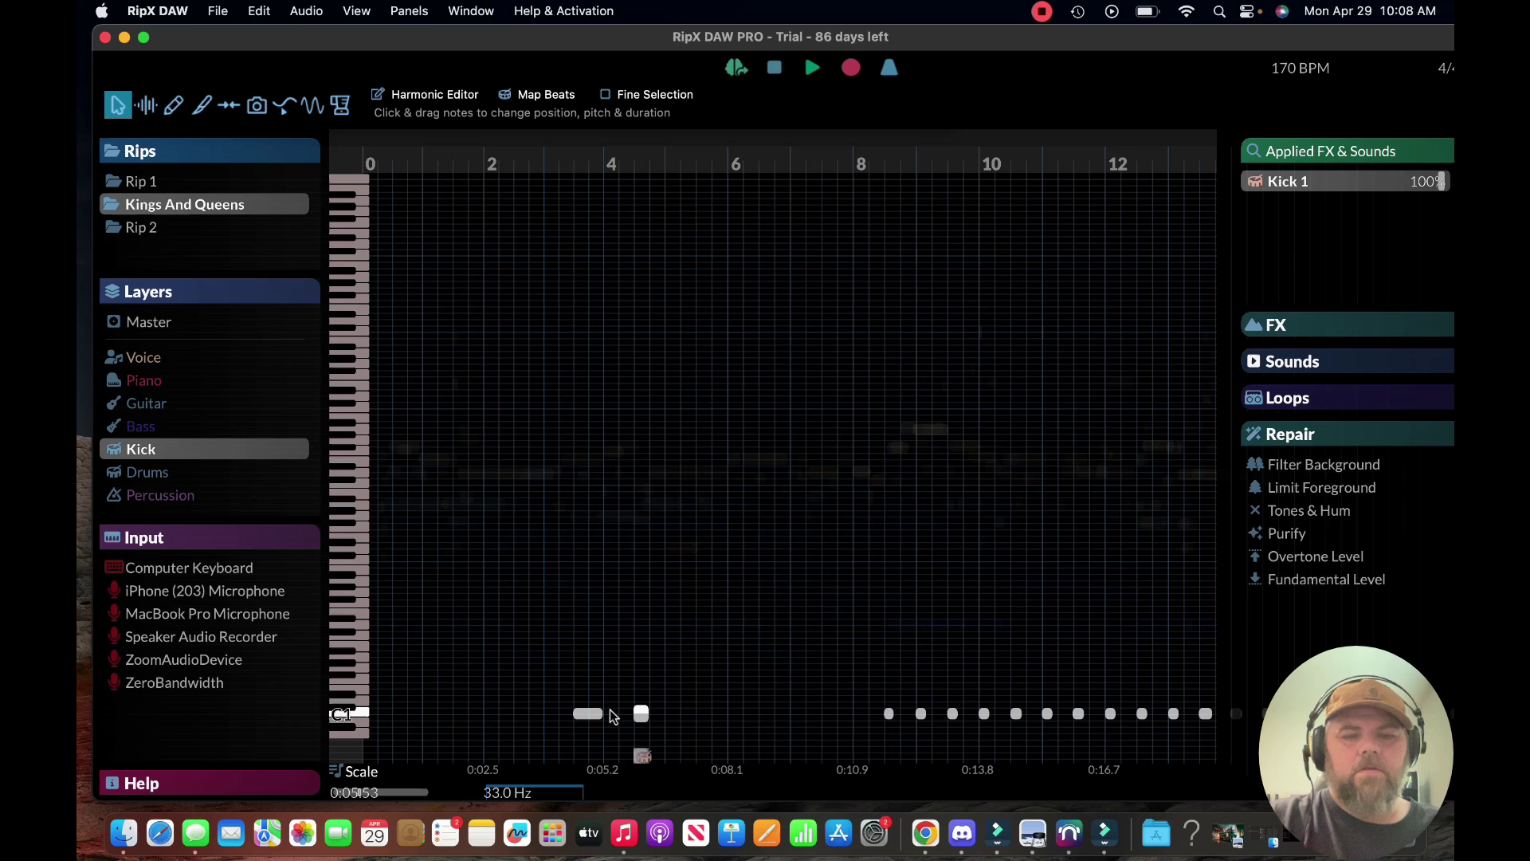
pyautogui.moveTo(599, 712); pyautogui.dragTo(581, 712)
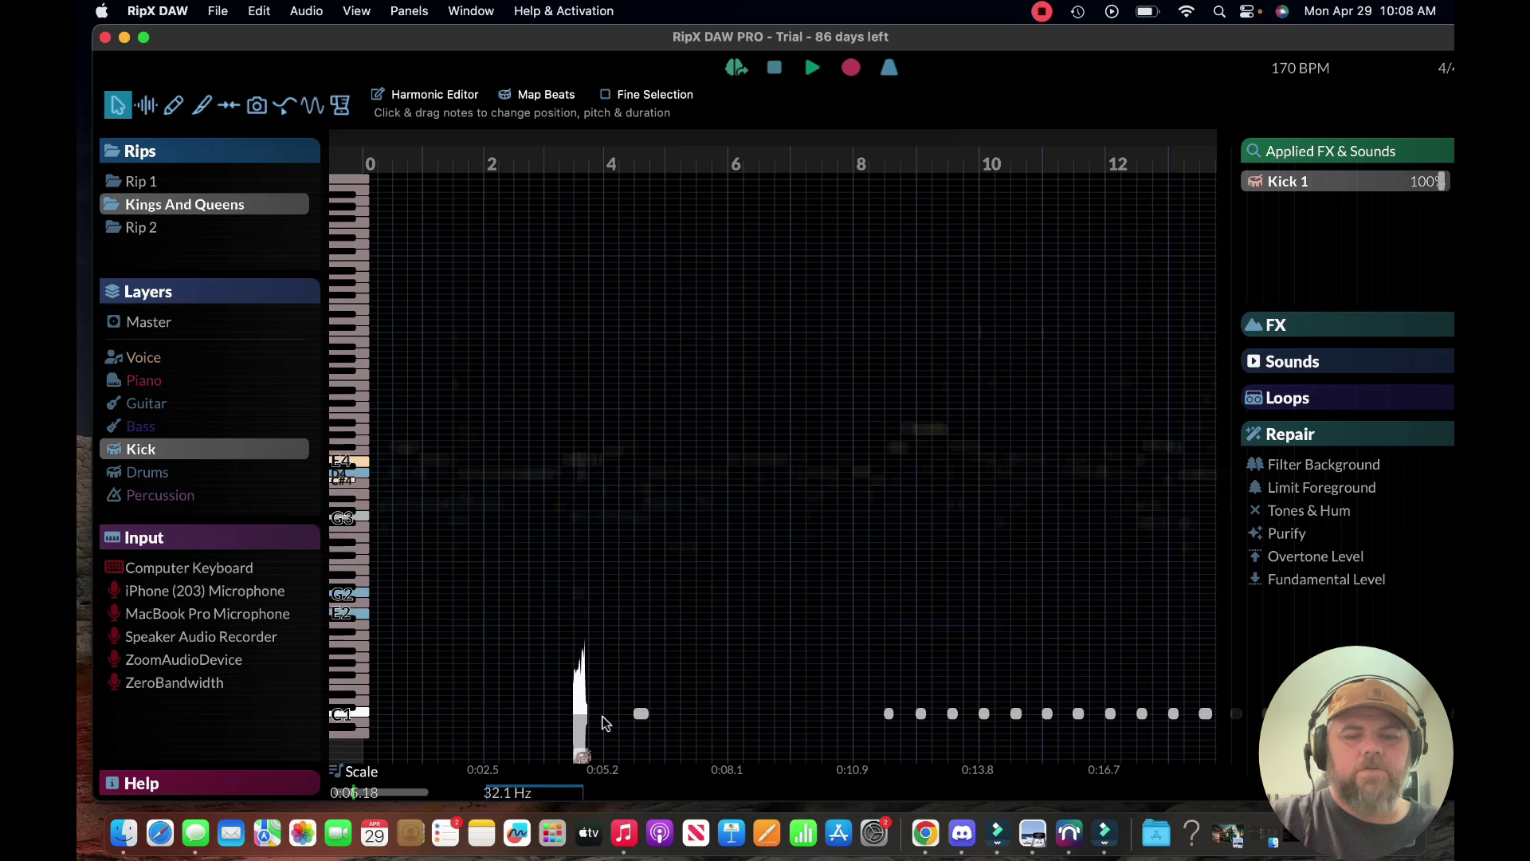
# - Delete the two drawn kick notes and paste six existing kick hits at bar 3.5
pyautogui.click(557, 683)
pyautogui.moveTo(549, 674); pyautogui.dragTo(659, 745)
pyautogui.press('Delete')
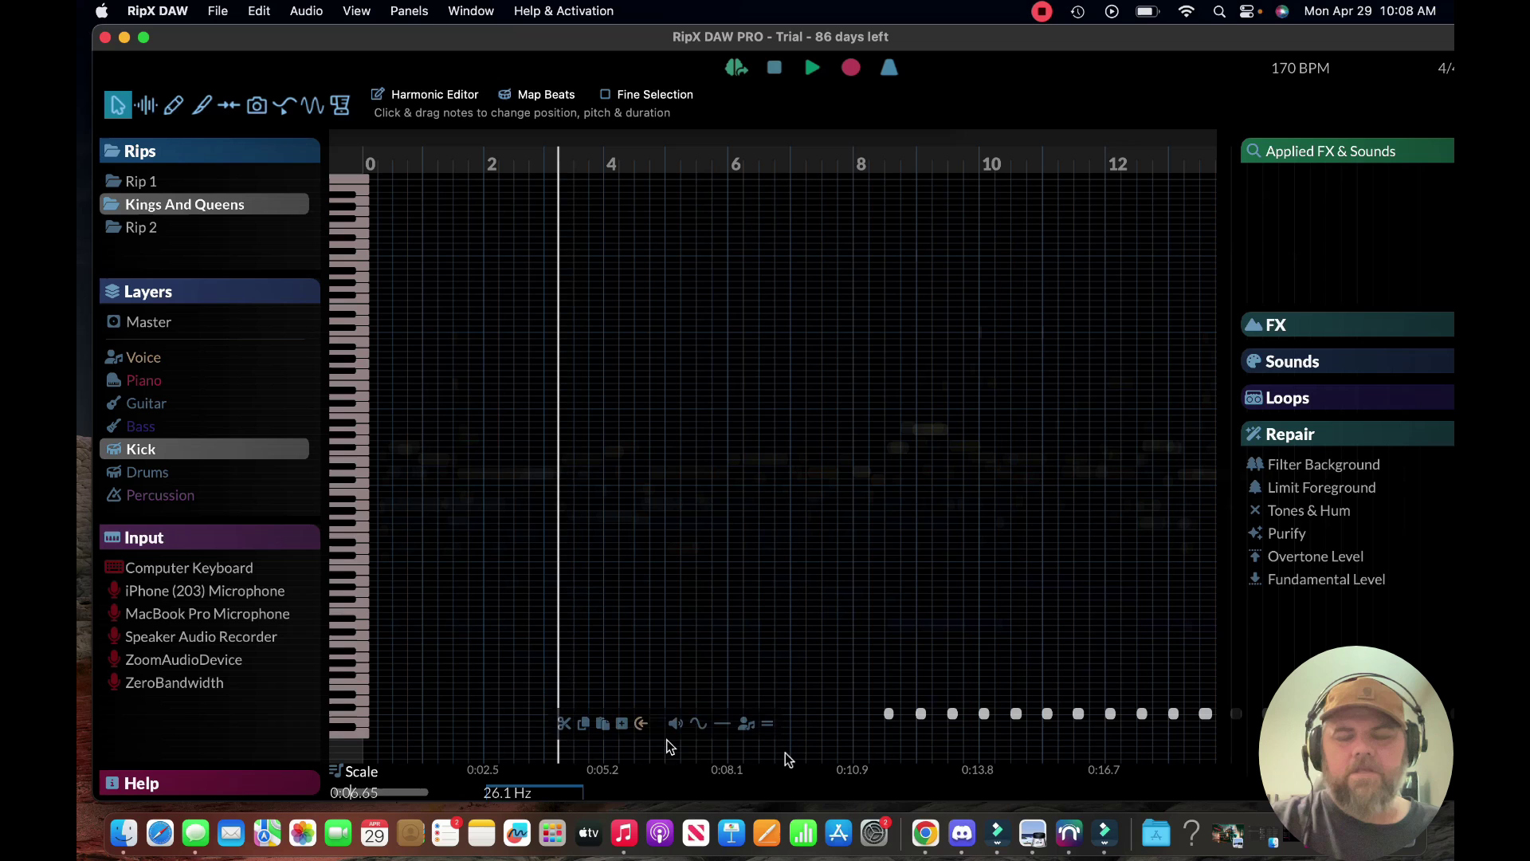
pyautogui.moveTo(867, 685); pyautogui.dragTo(1054, 717)
pyautogui.press('space')
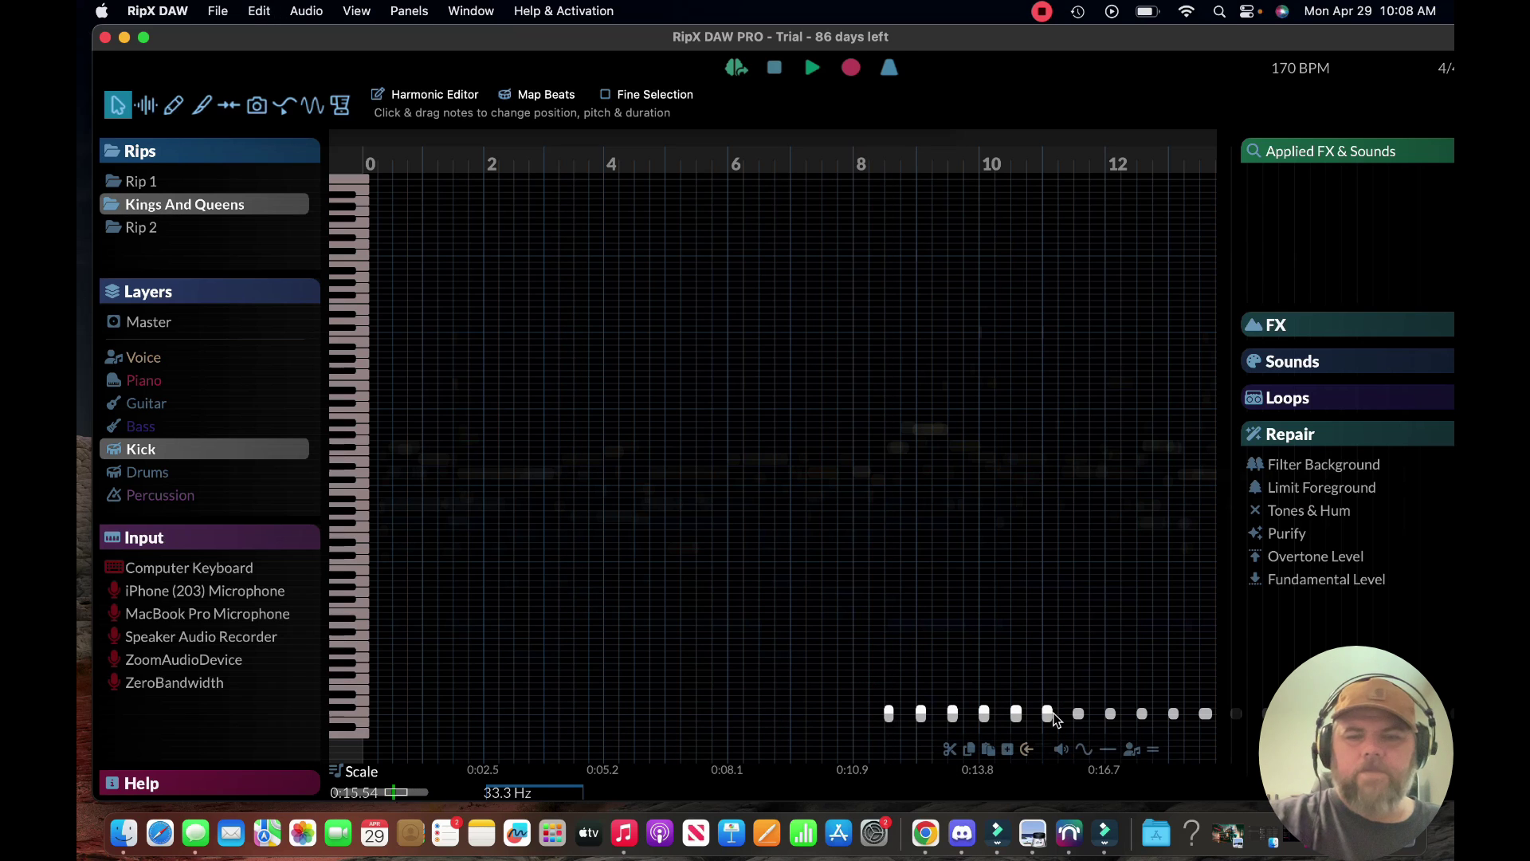
pyautogui.click(560, 716)
pyautogui.press('super+v')
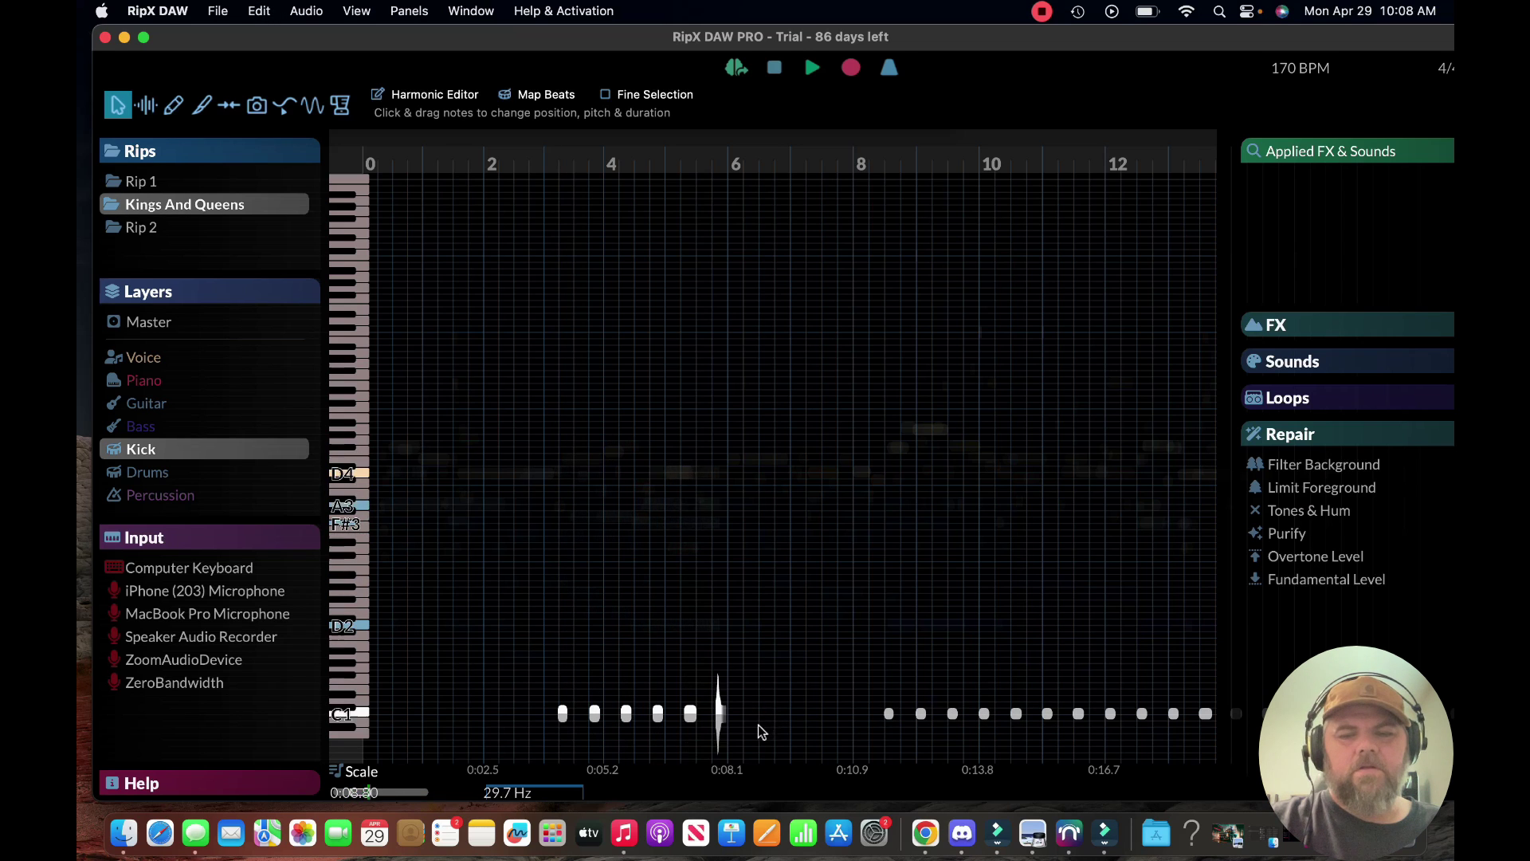
pyautogui.press('space')
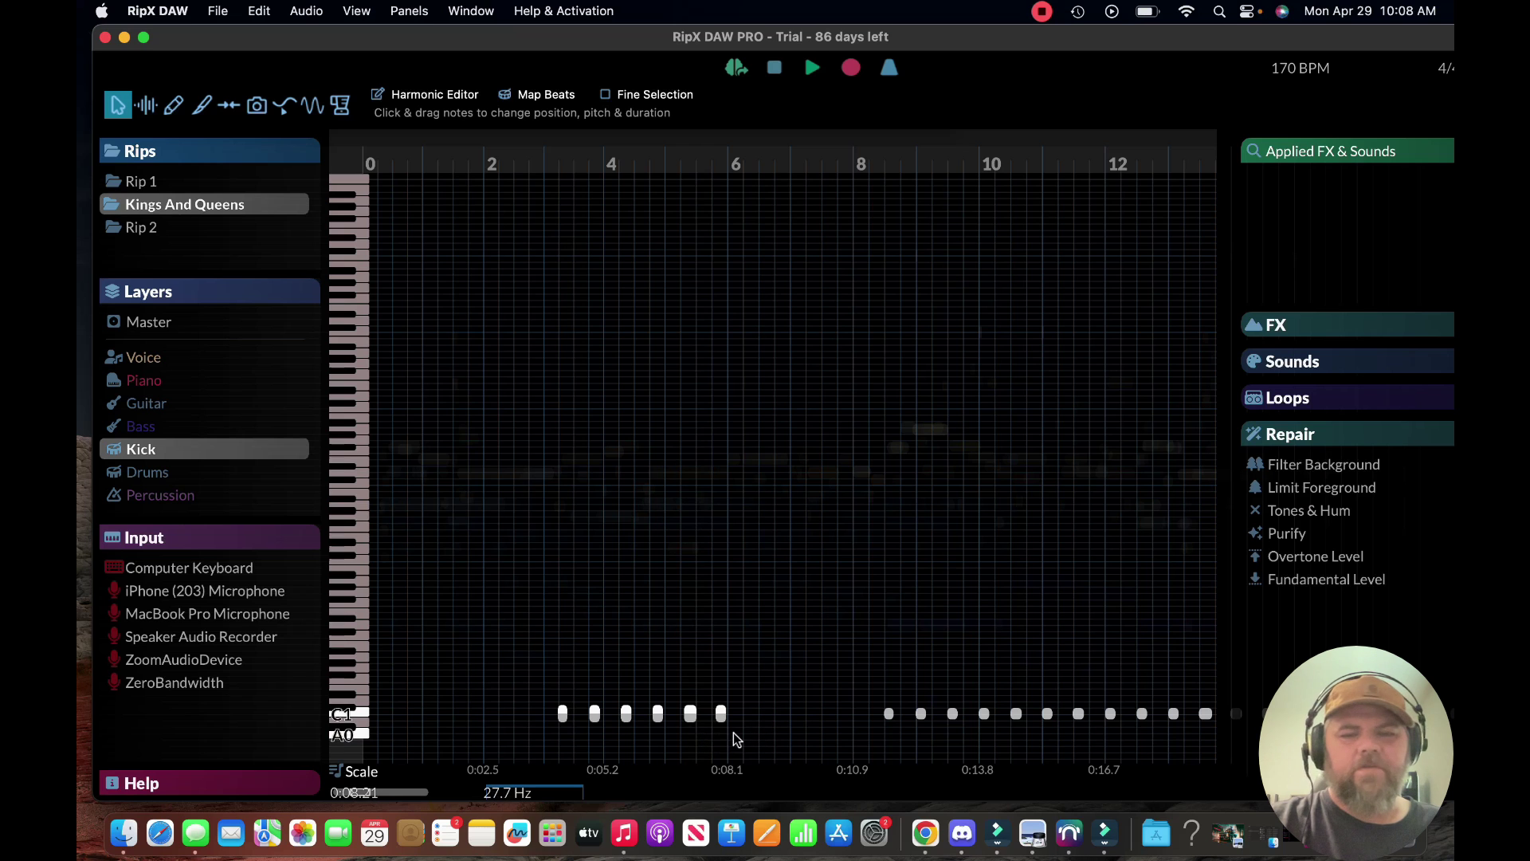
# - Undo an accidental shift of the pasted range with Edit > Undo and clear the selection
pyautogui.moveTo(749, 743); pyautogui.dragTo(559, 732)
pyautogui.click(512, 699)
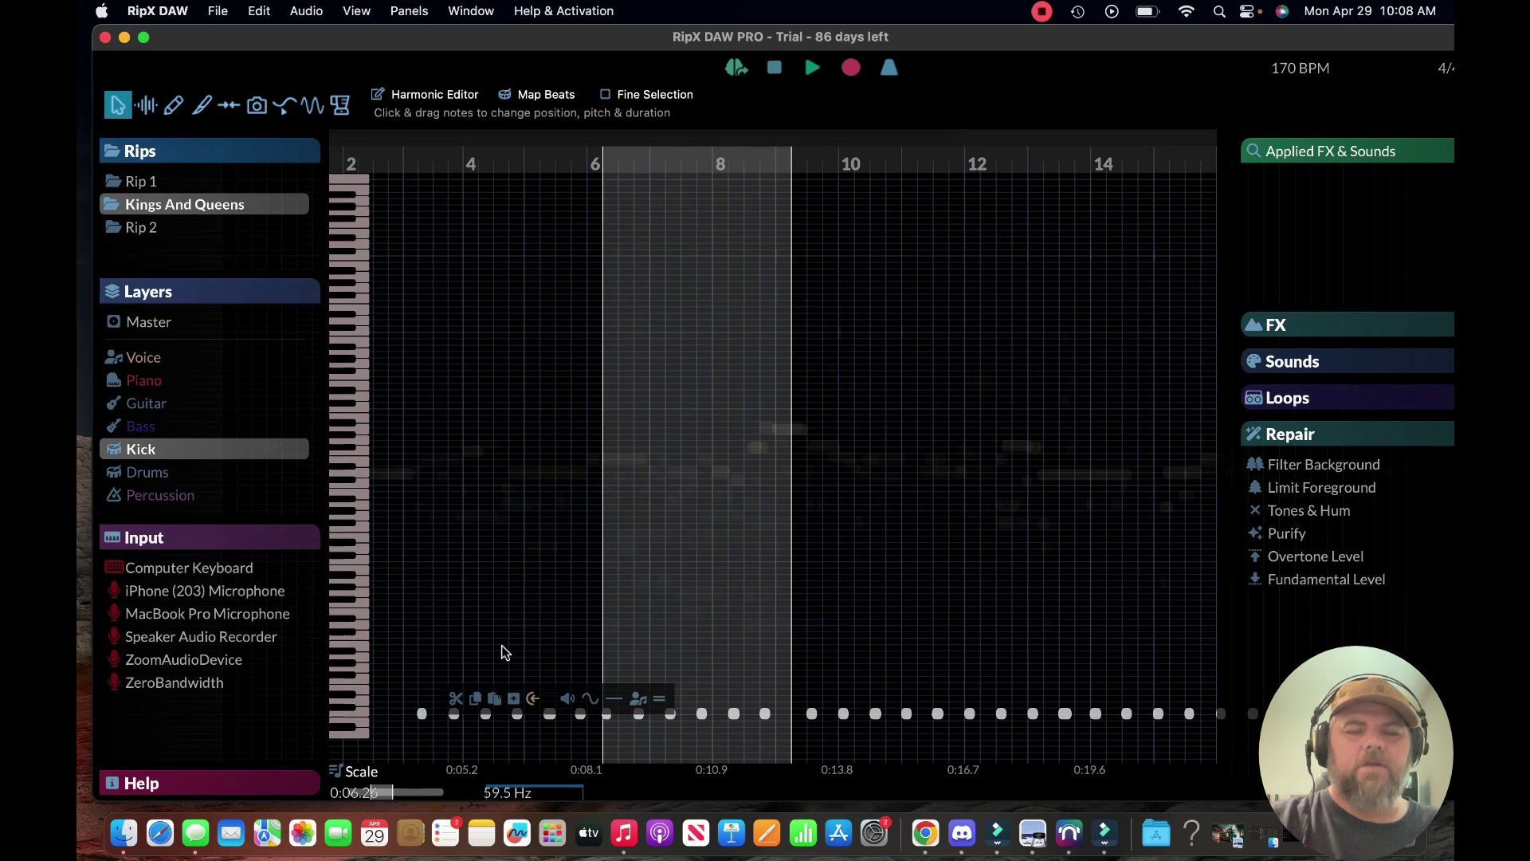
pyautogui.click(253, 11)
pyautogui.click(262, 33)
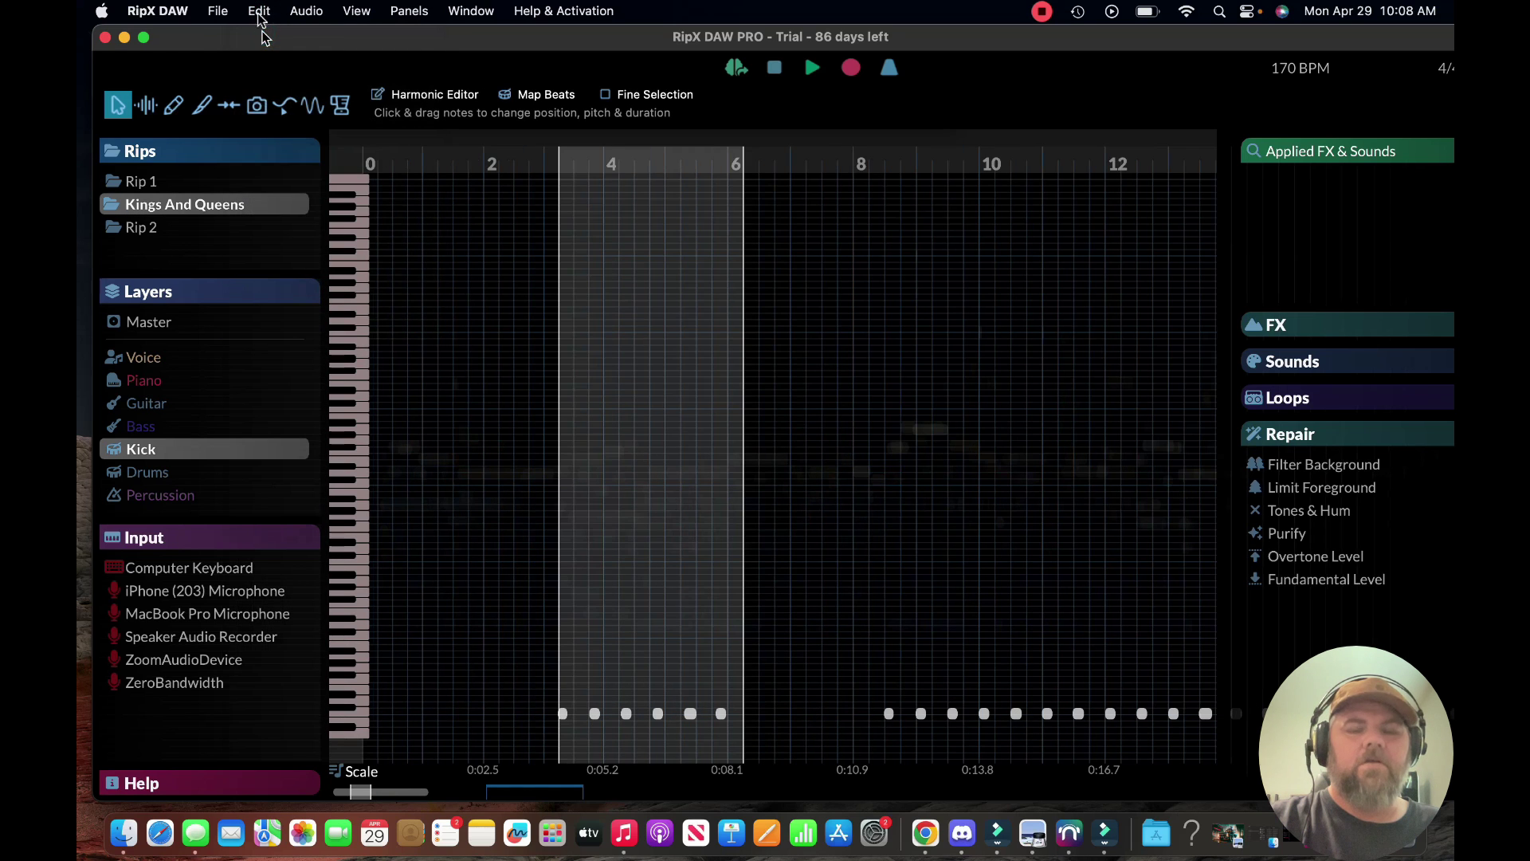
pyautogui.click(481, 620)
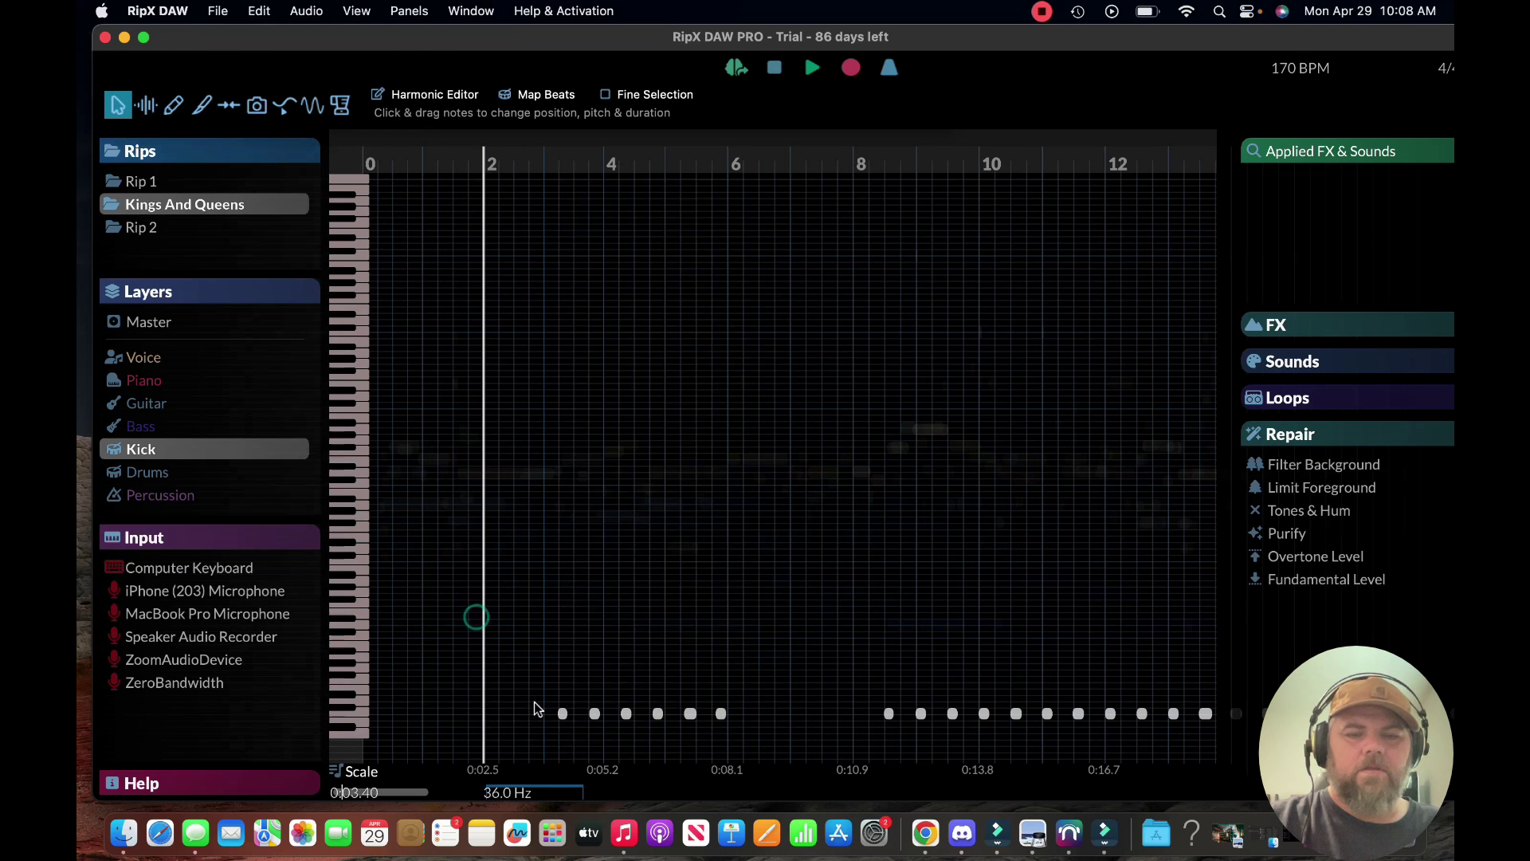
pyautogui.moveTo(539, 701); pyautogui.dragTo(748, 734)
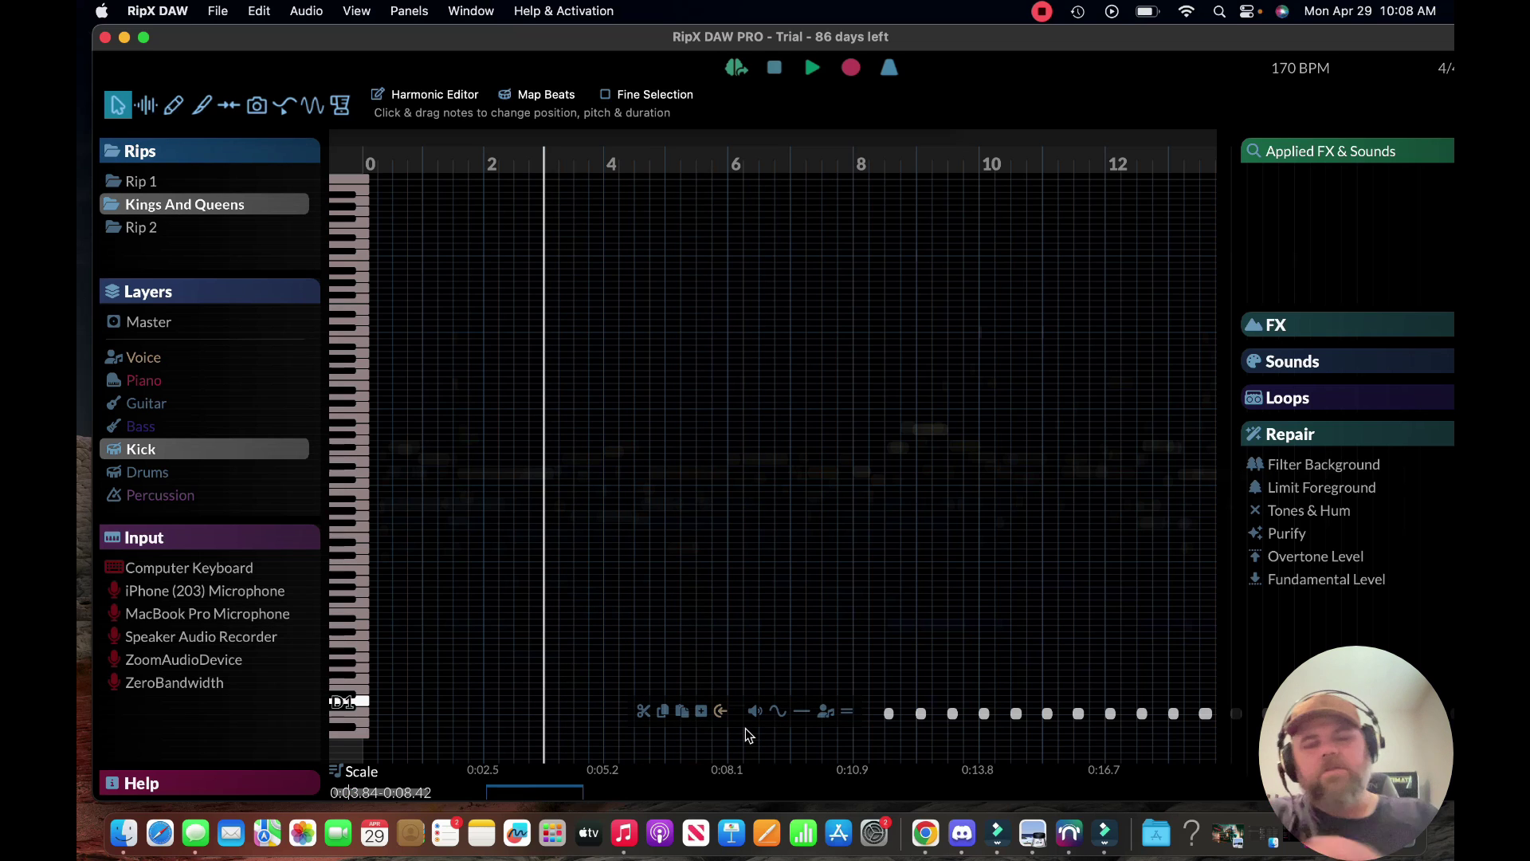
pyautogui.moveTo(180, 494)
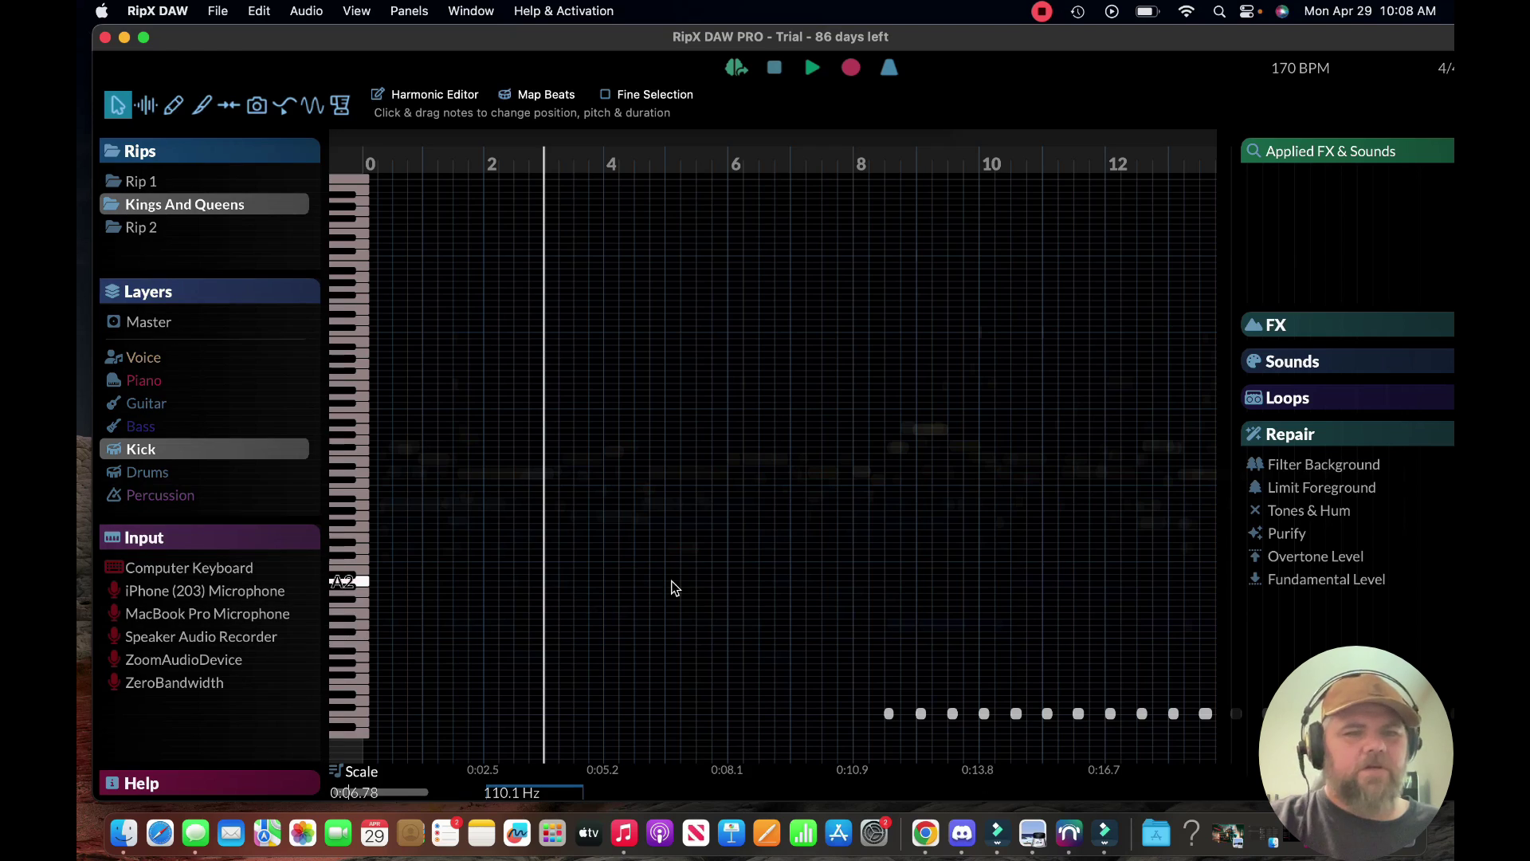
pyautogui.hscroll(5, 673, 588)
pyautogui.scroll(-3, 673, 588)
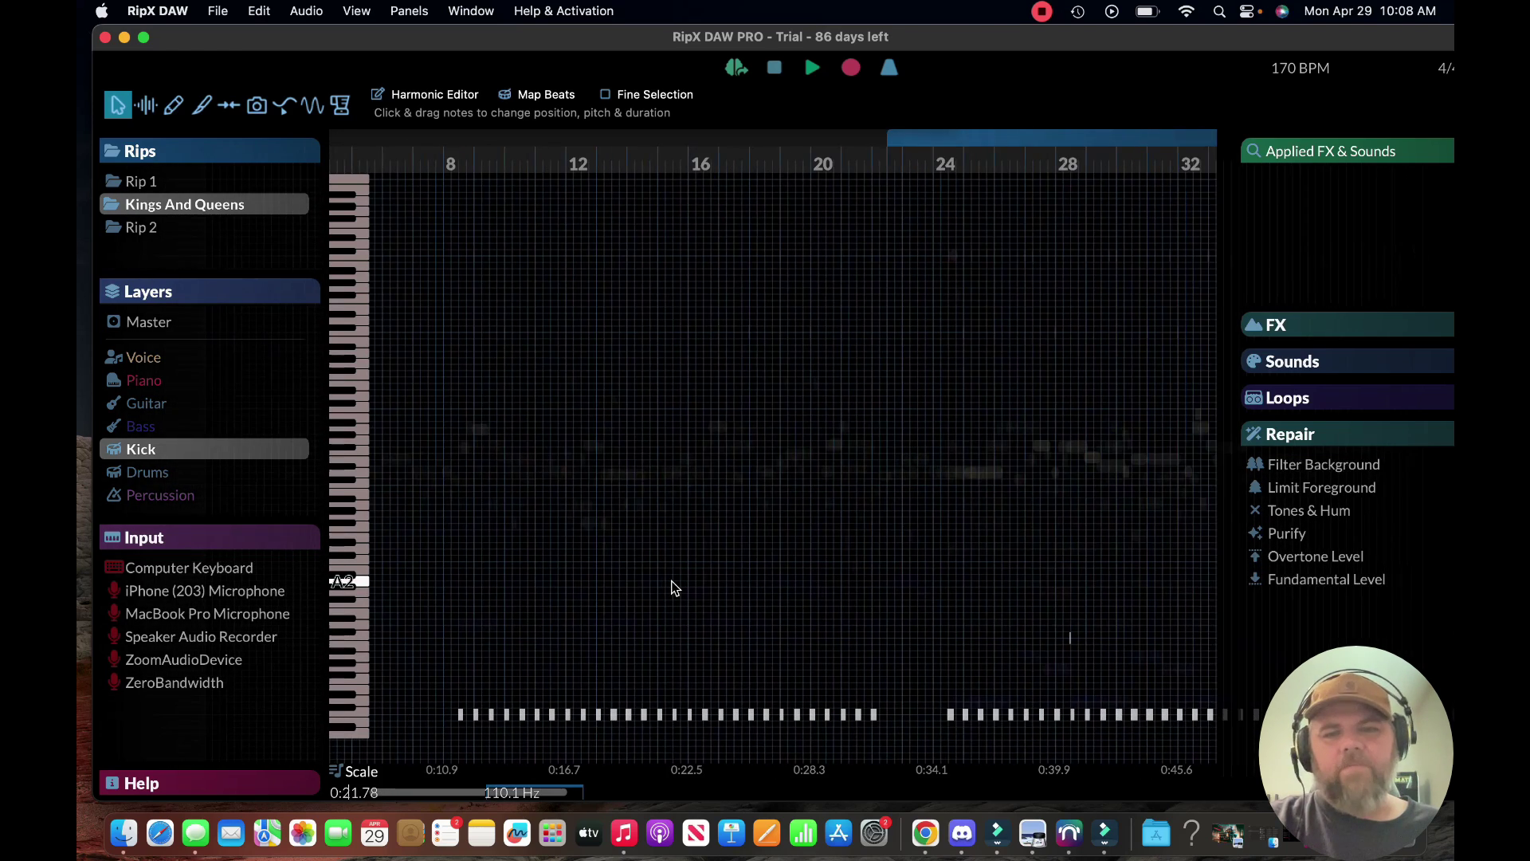
pyautogui.hscroll(20, 674, 588)
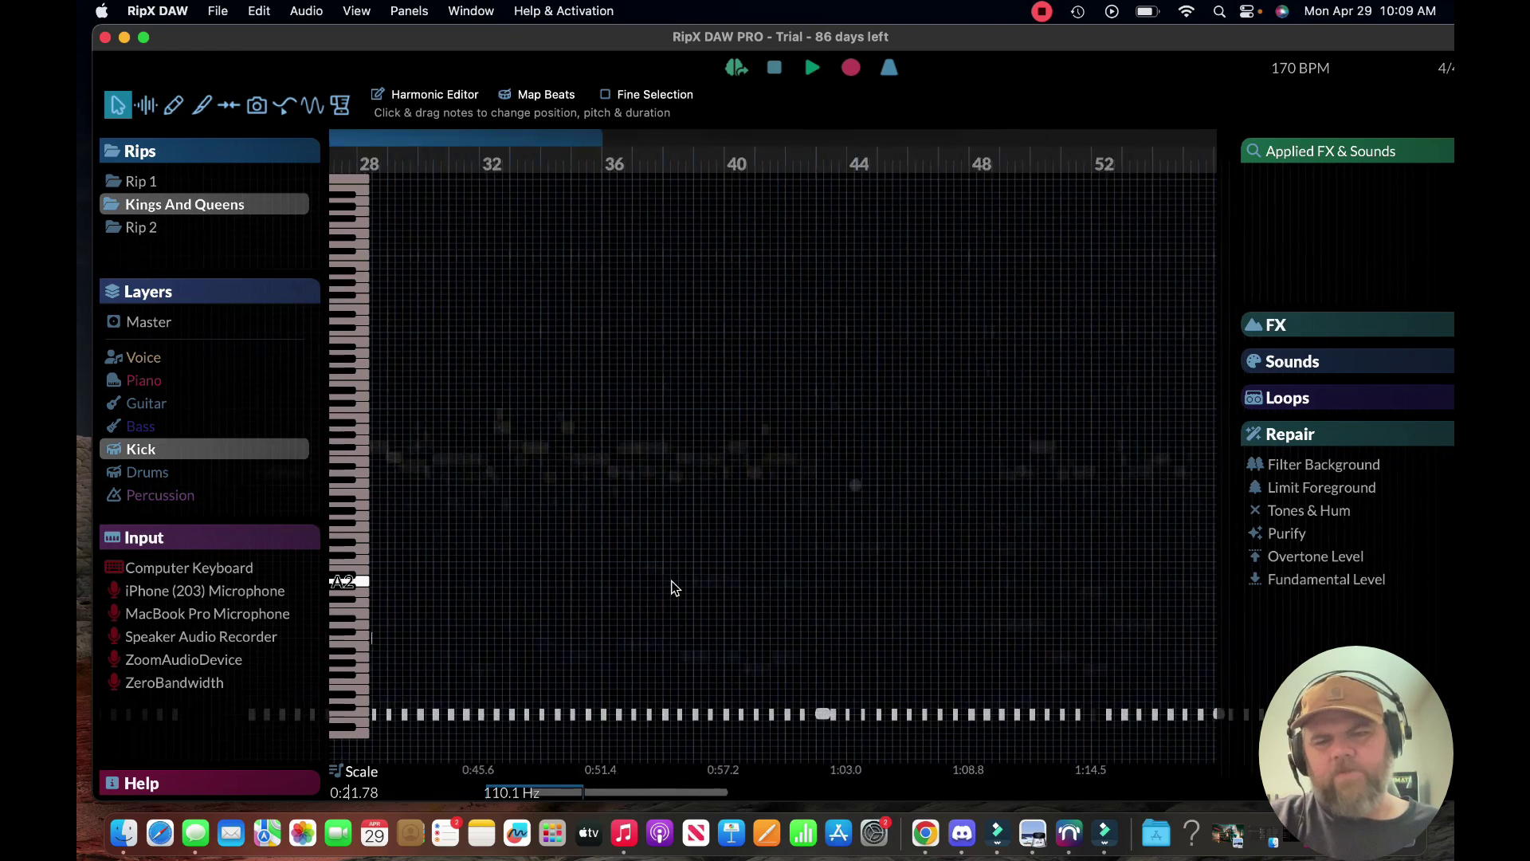
pyautogui.hscroll(20, 674, 588)
pyautogui.hscroll(-20, 673, 588)
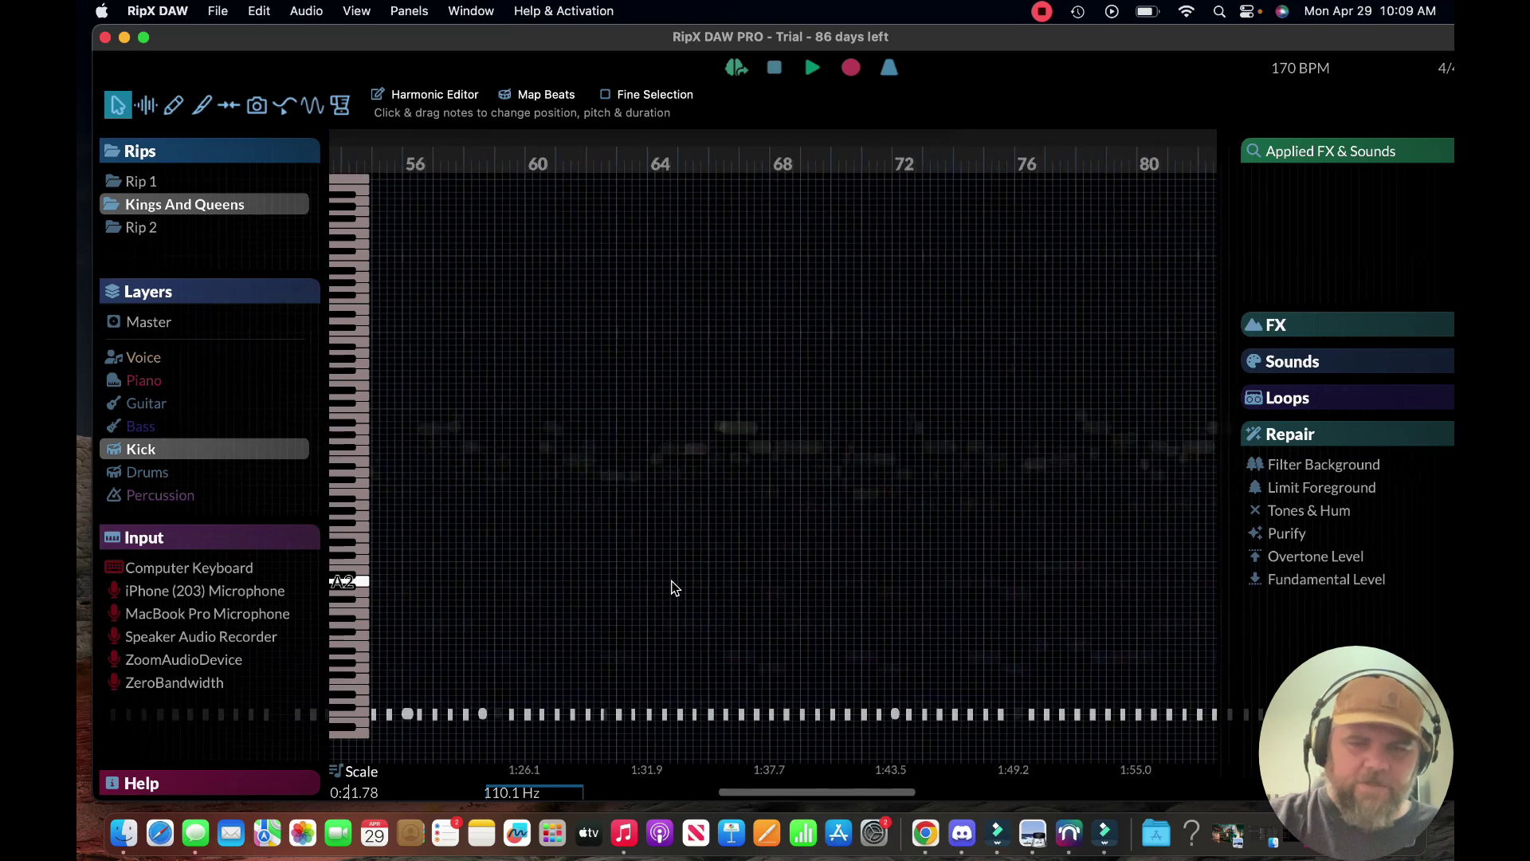
pyautogui.hscroll(-15, 674, 588)
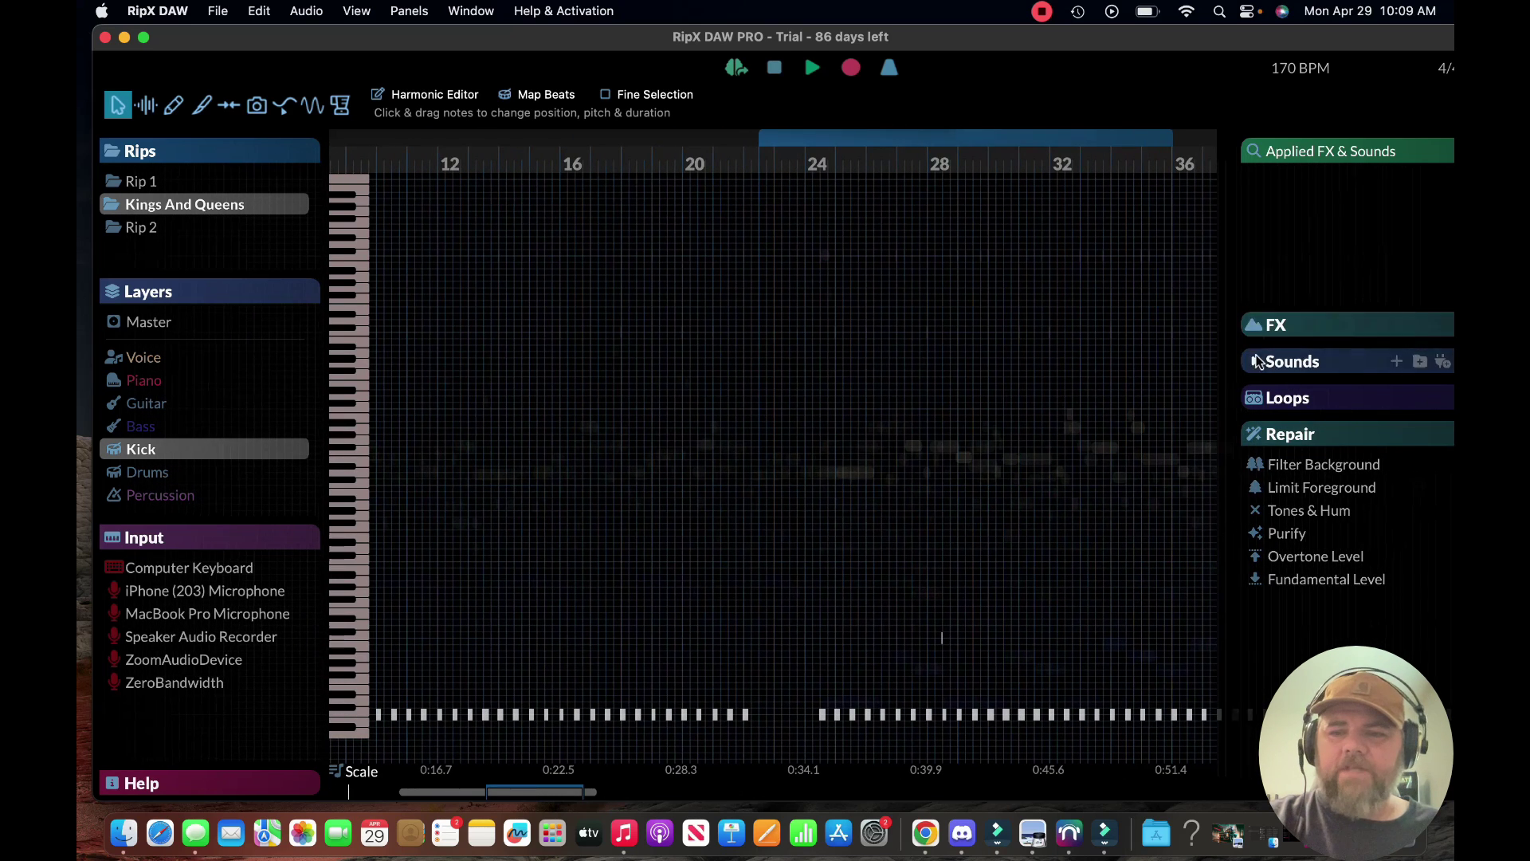
# - Swap the Kick layer's Hi-Hat 909 1 - Open sound for Hi-Hat 909 2 - Open at 100%
pyautogui.click(1254, 364)
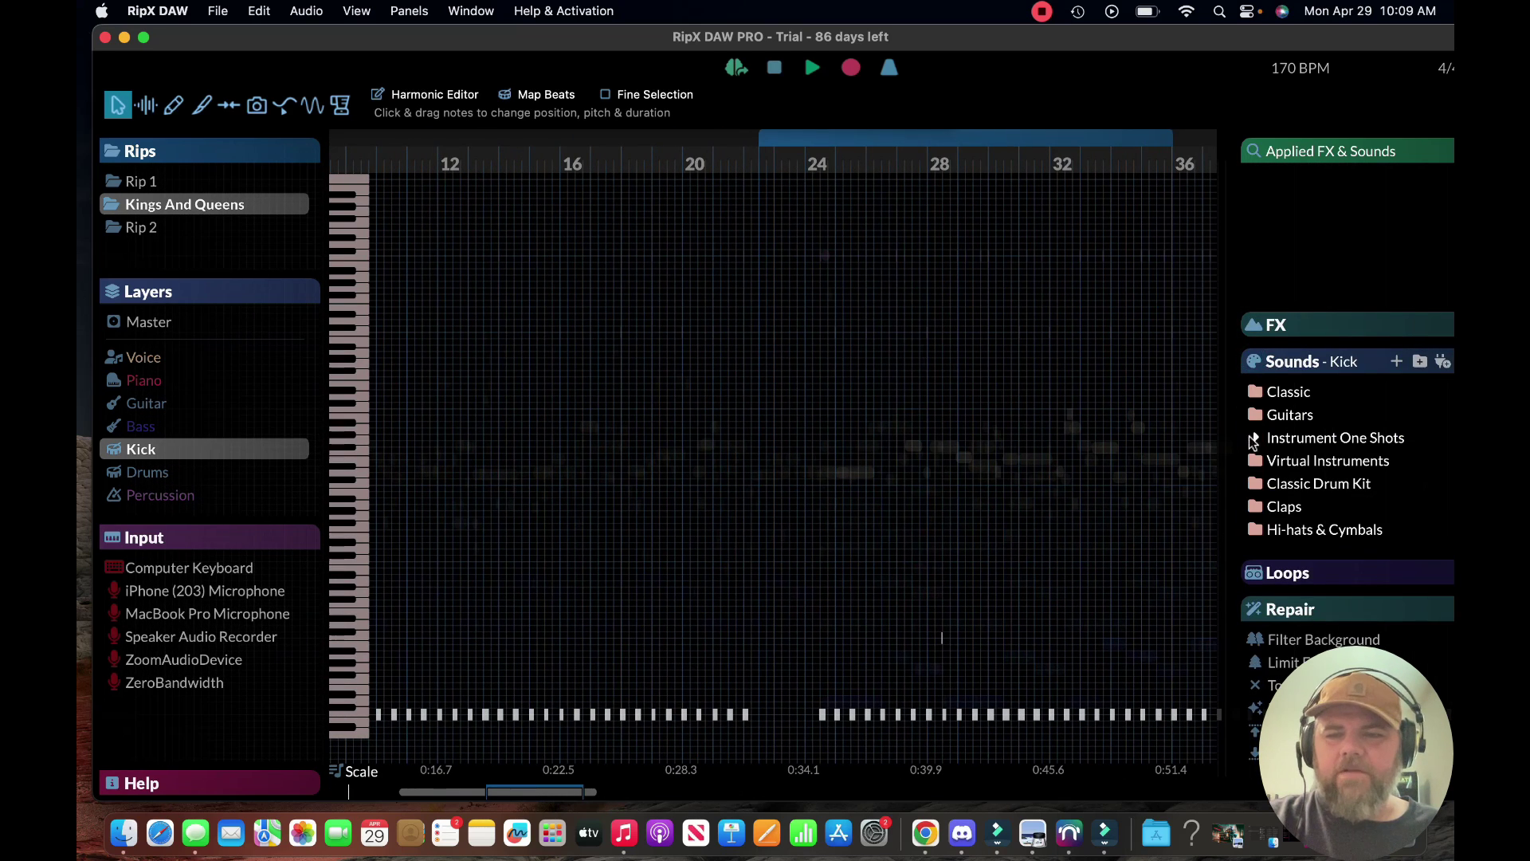
pyautogui.click(1258, 531)
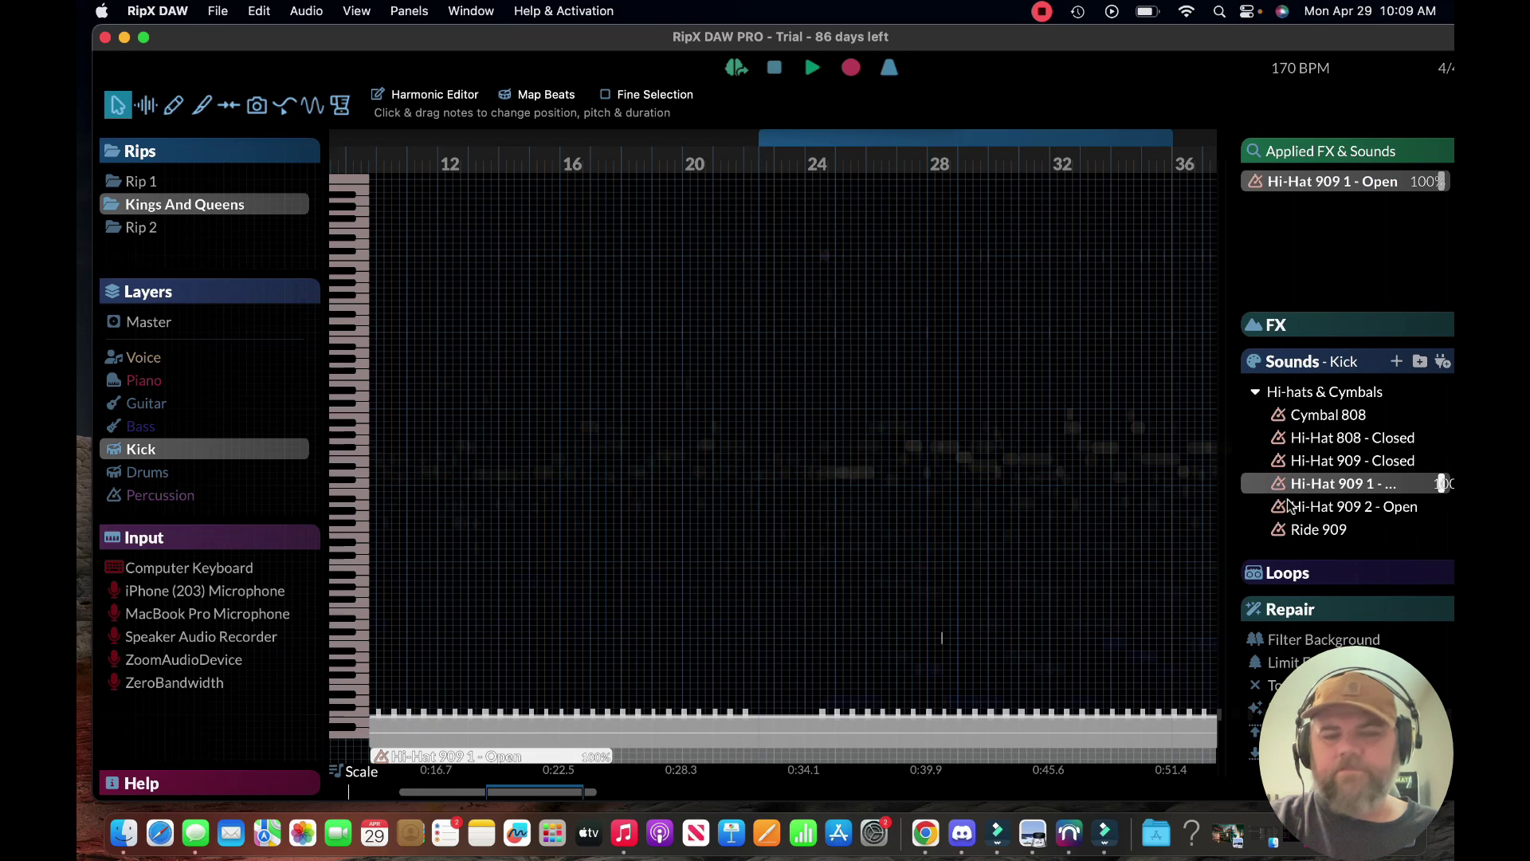
pyautogui.moveTo(1293, 516)
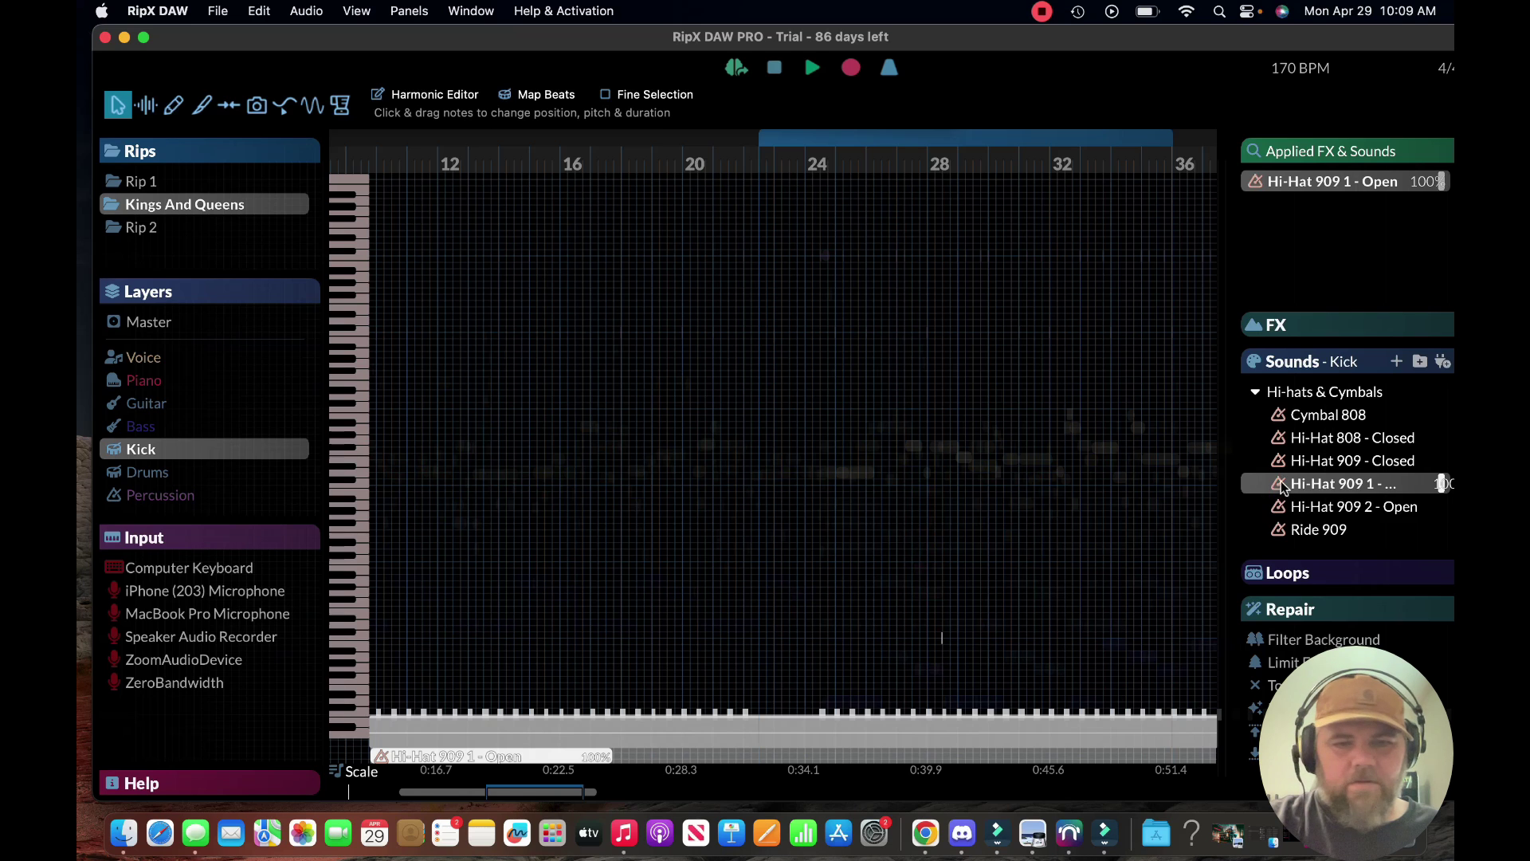
pyautogui.click(1283, 488)
pyautogui.click(1278, 506)
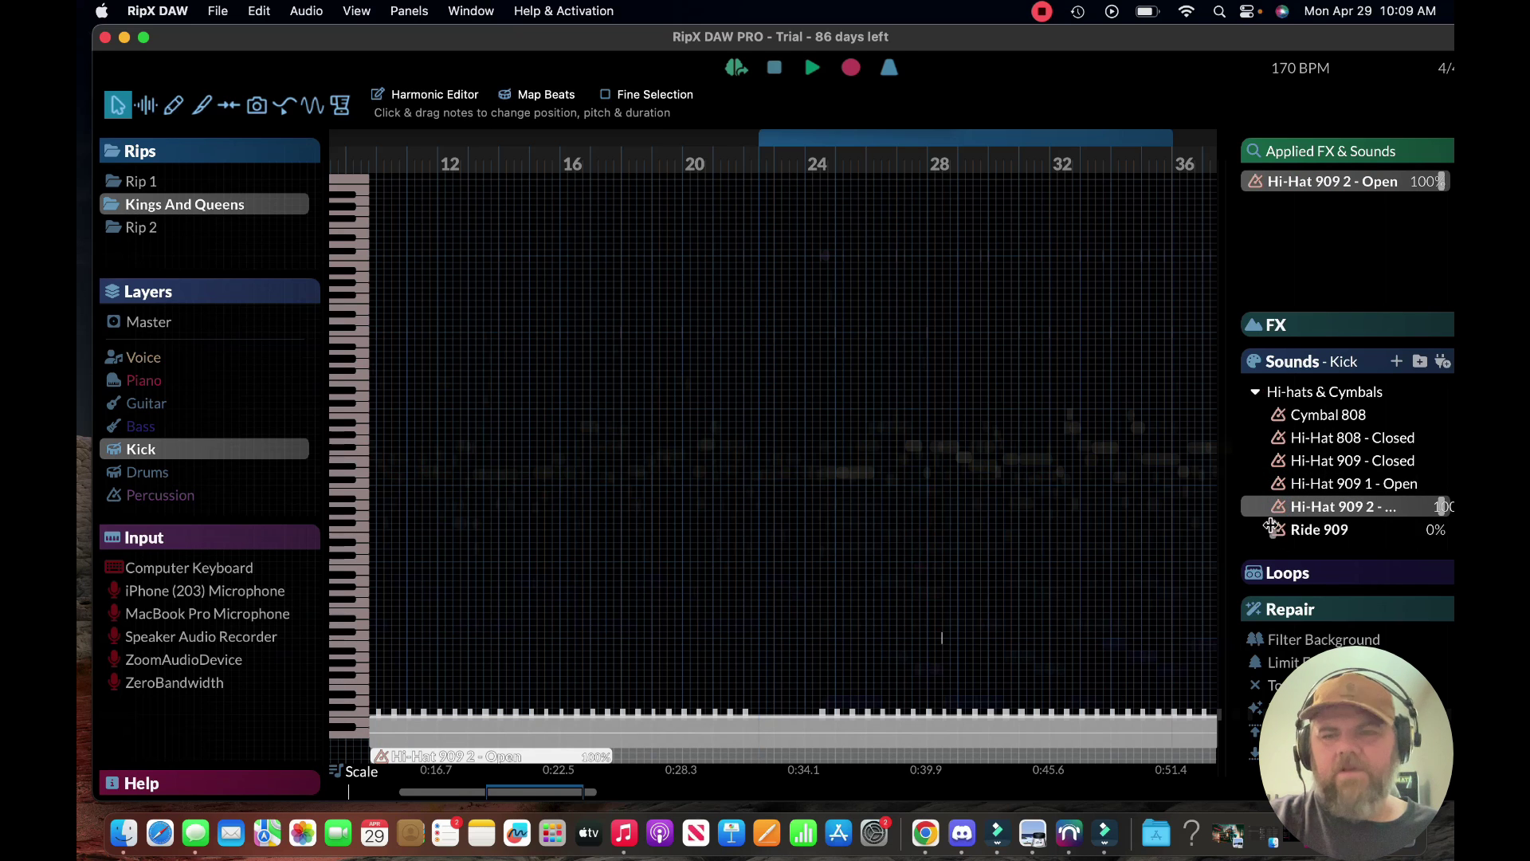
pyautogui.click(1257, 390)
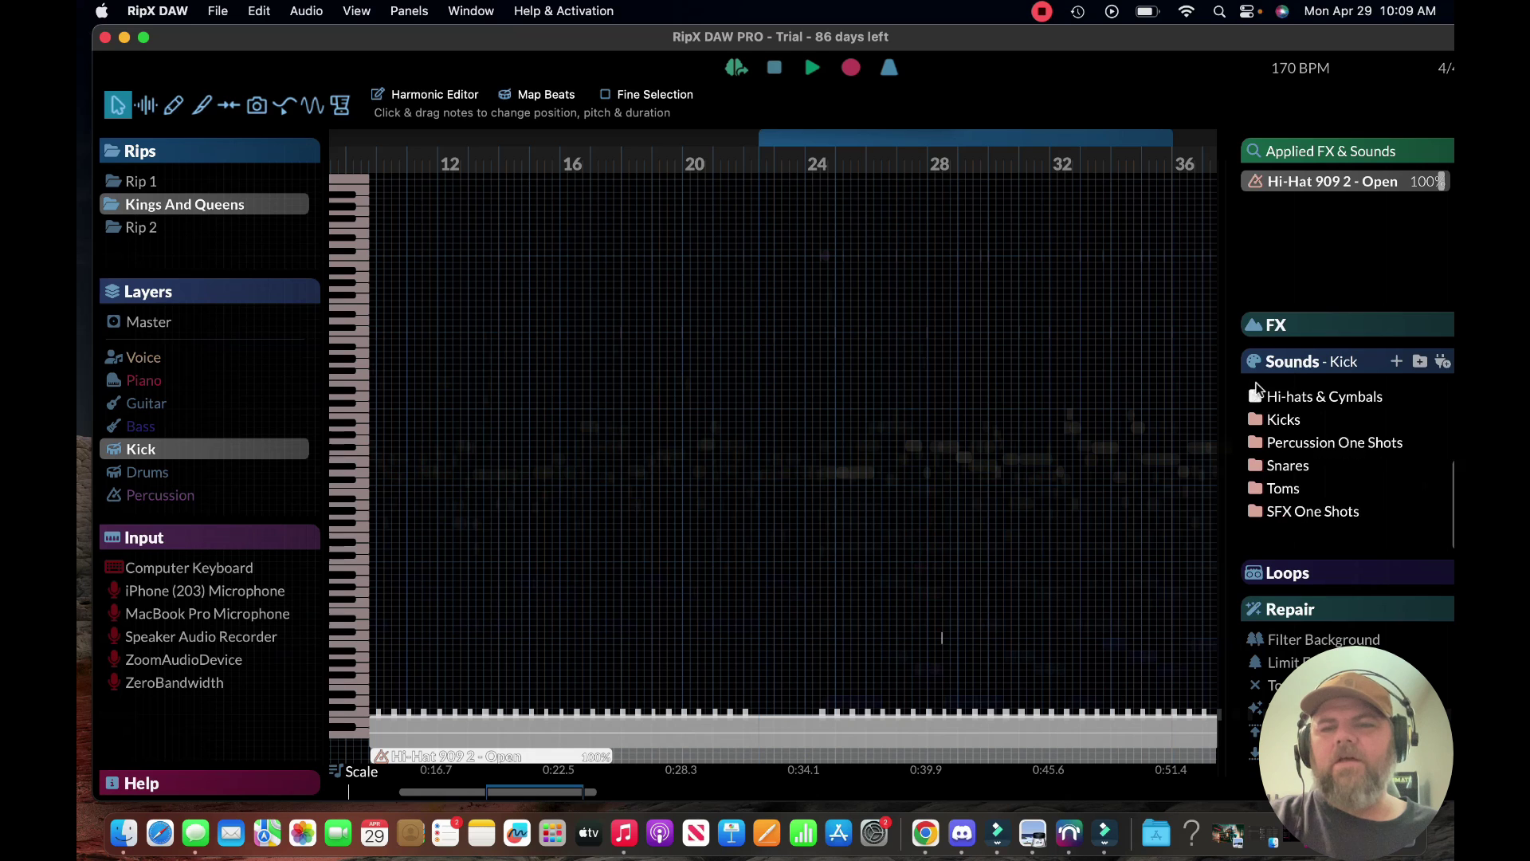
pyautogui.click(1256, 328)
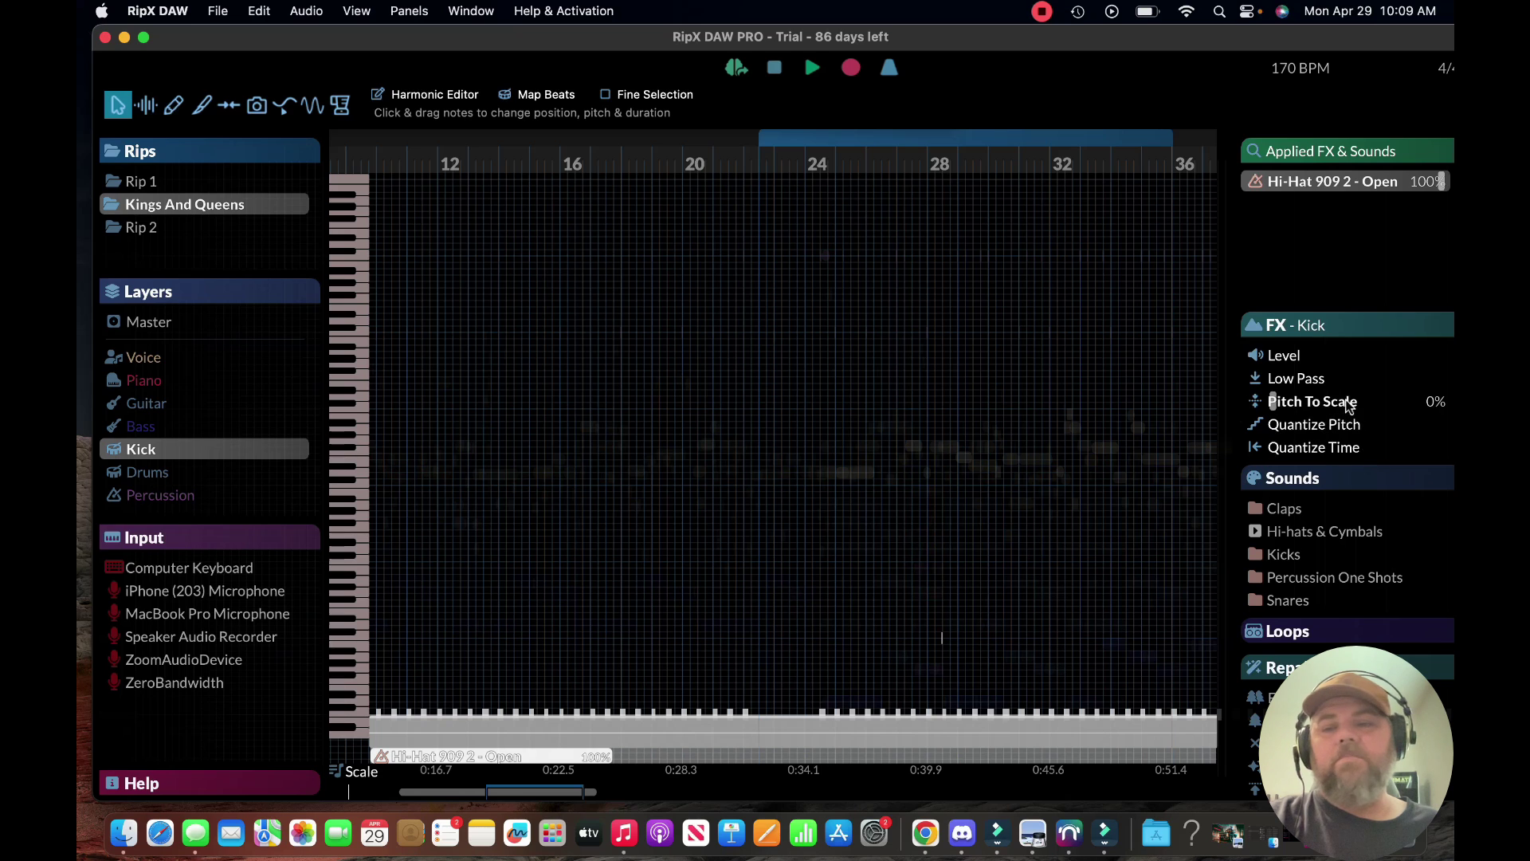
# - Collapse the FX and Sounds lists, then browse and fold away the Hip Hop loops folder
pyautogui.click(1255, 326)
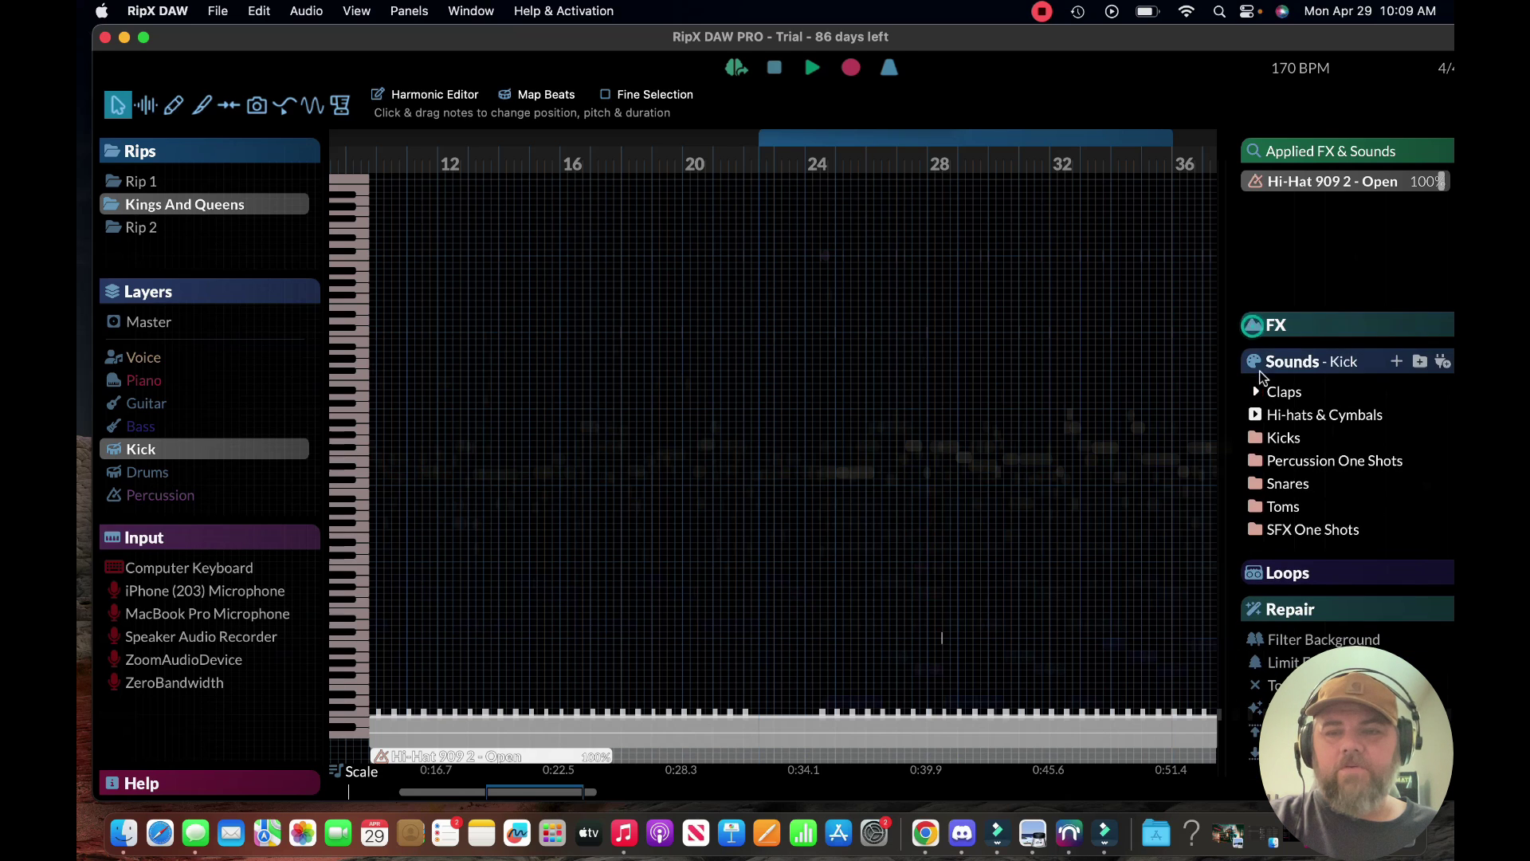
pyautogui.click(1255, 361)
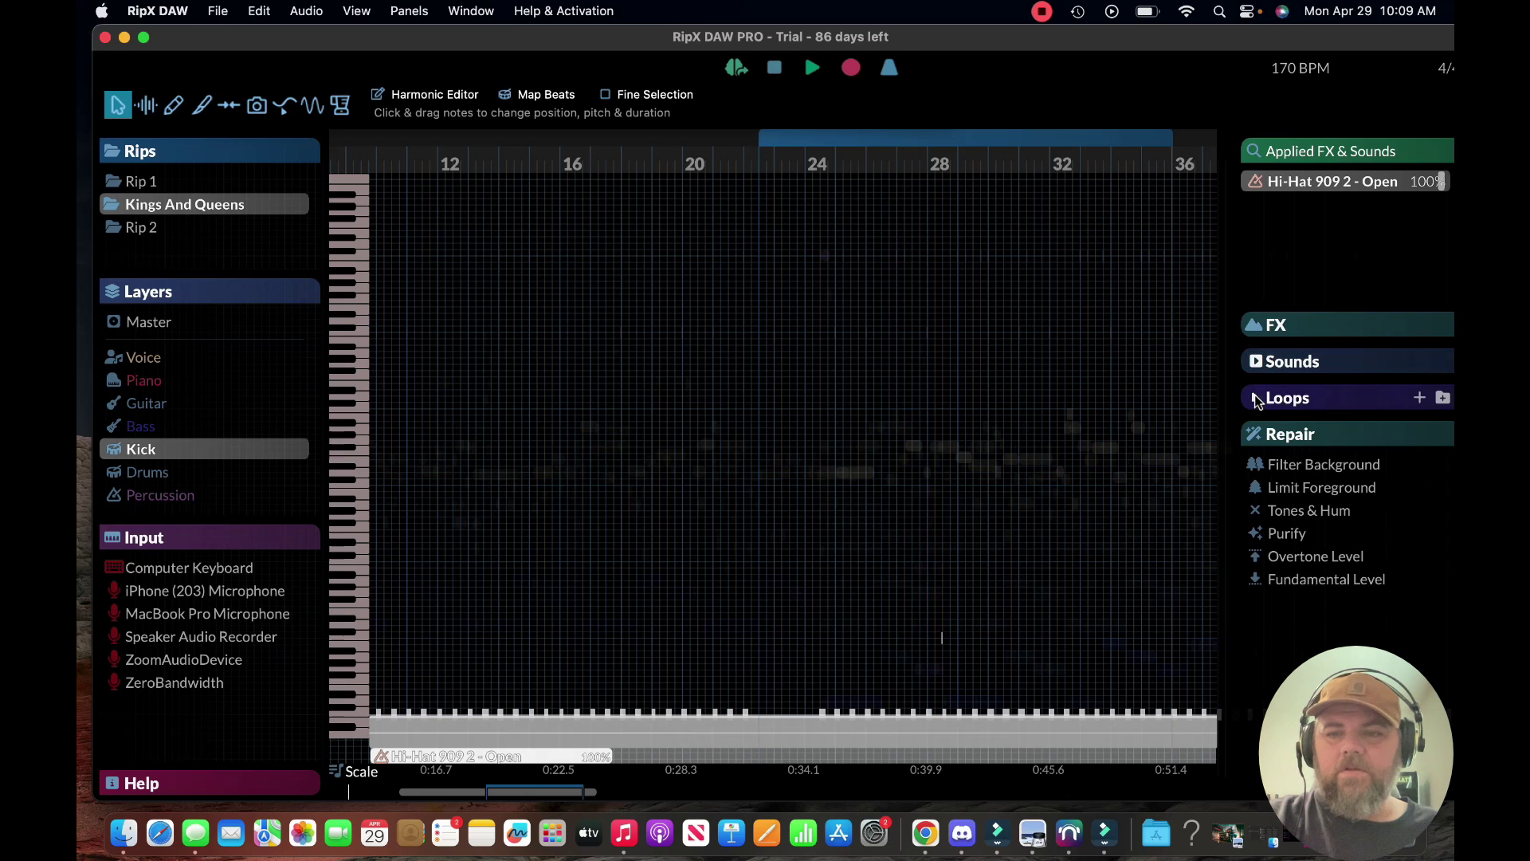
pyautogui.click(1256, 399)
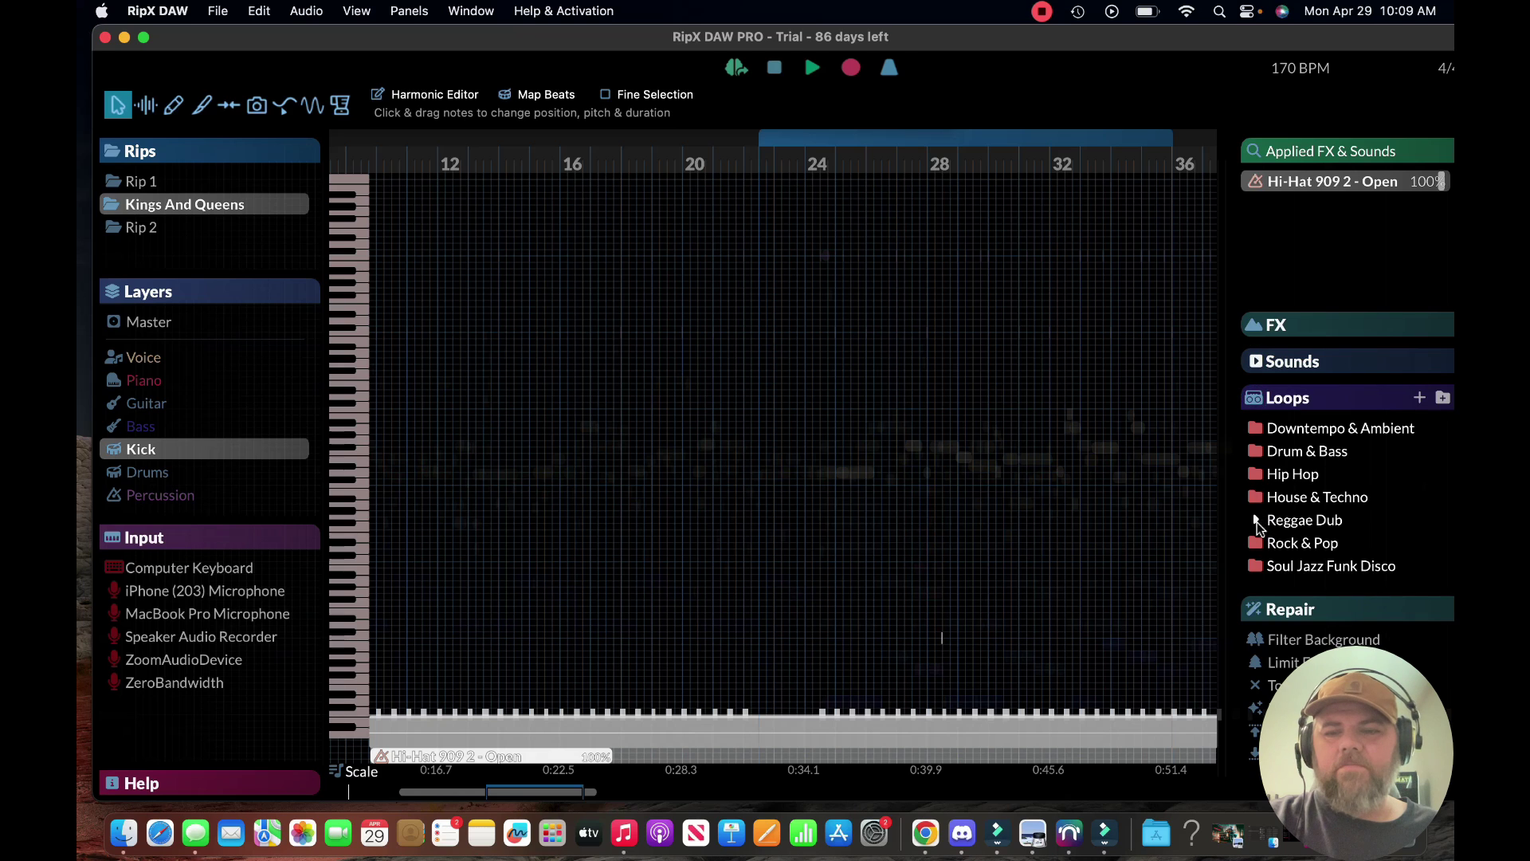
pyautogui.click(1254, 480)
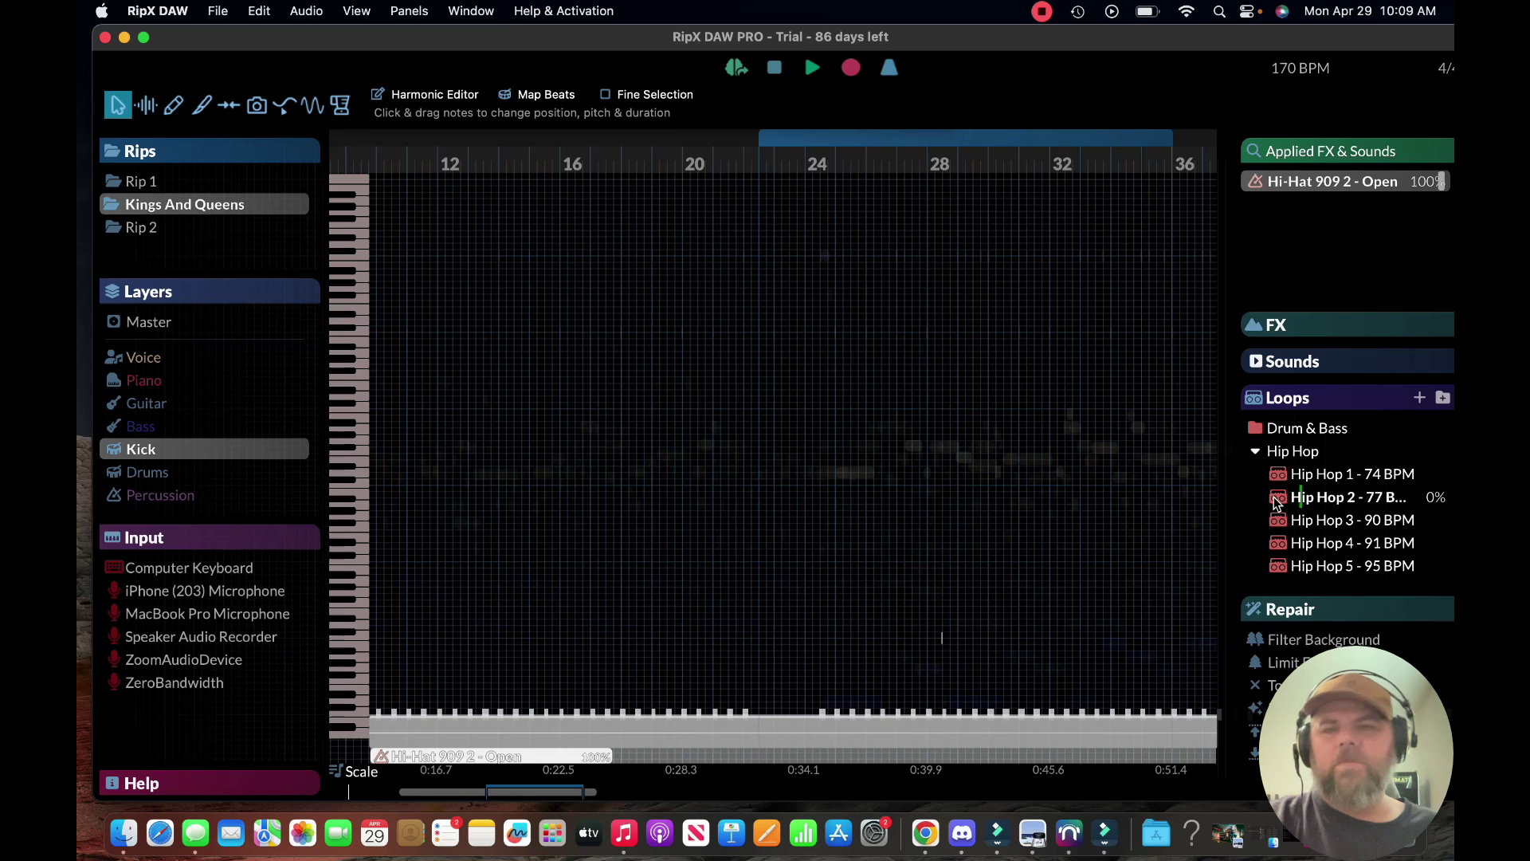
pyautogui.click(1257, 451)
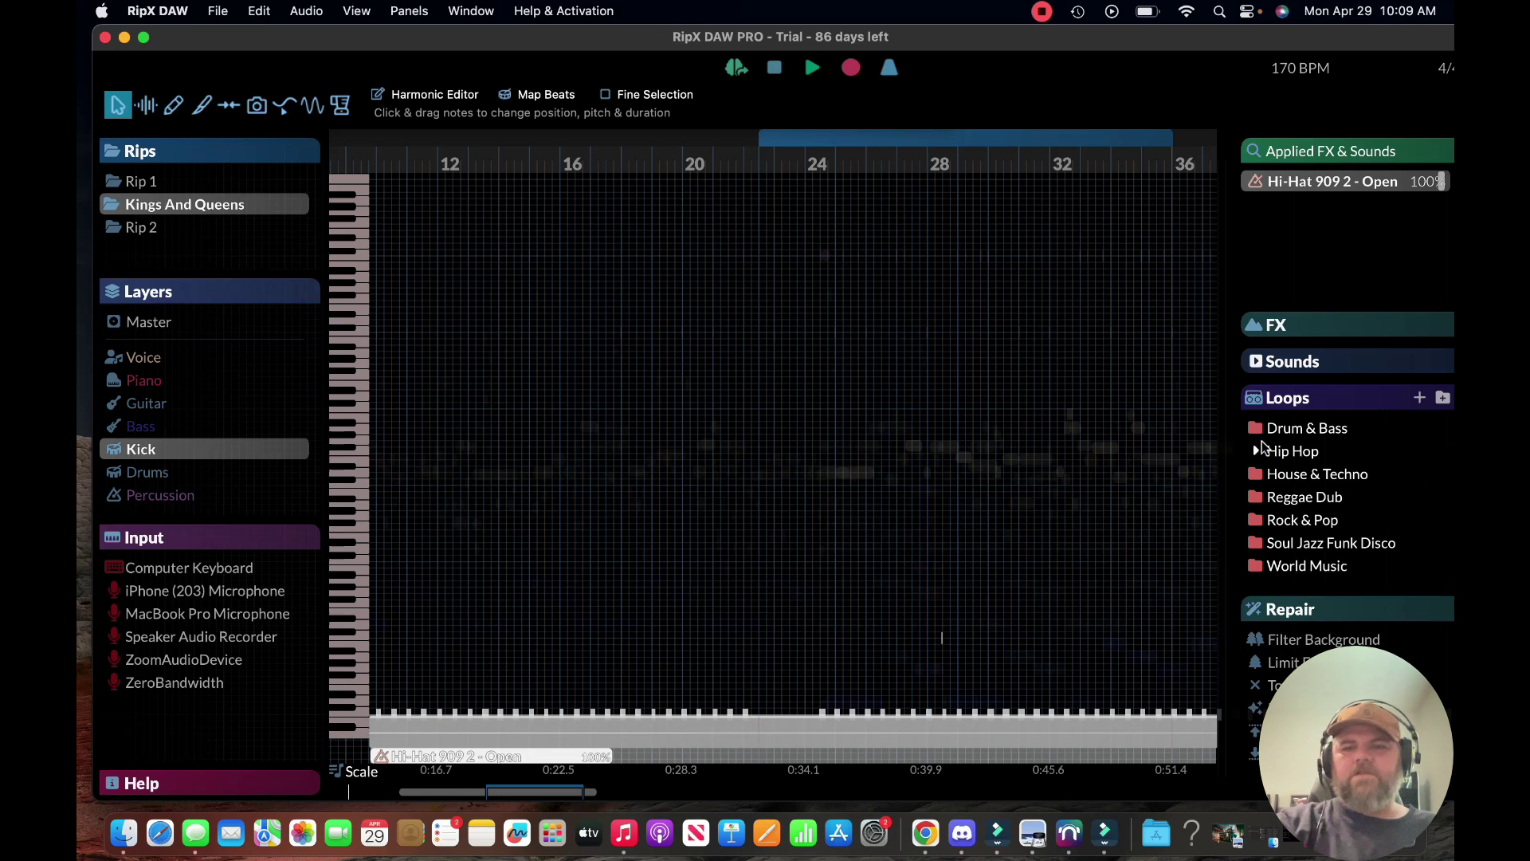
pyautogui.click(1256, 400)
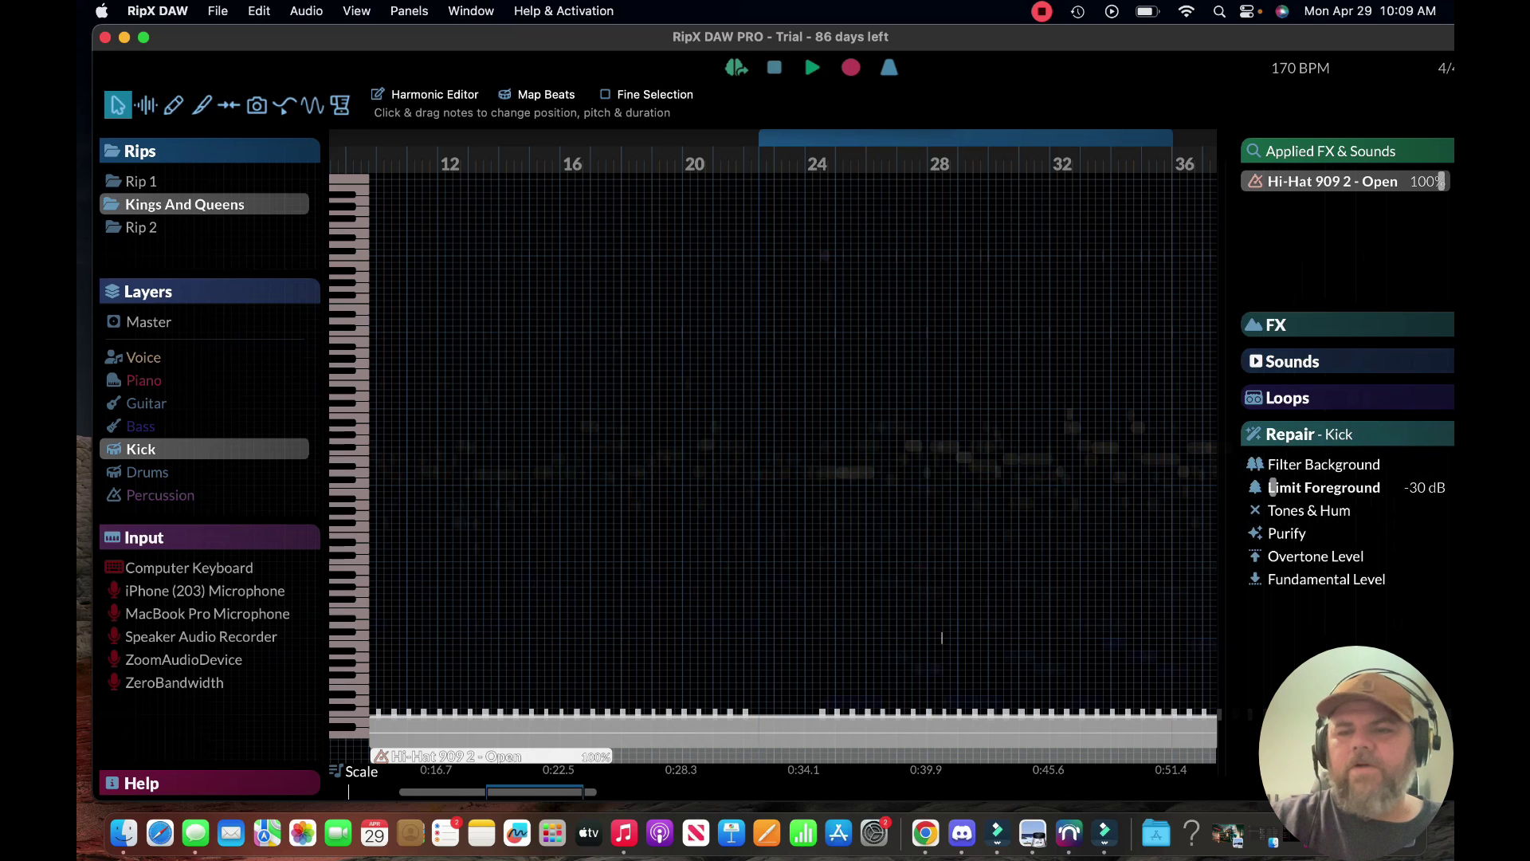
pyautogui.moveTo(1420, 458)
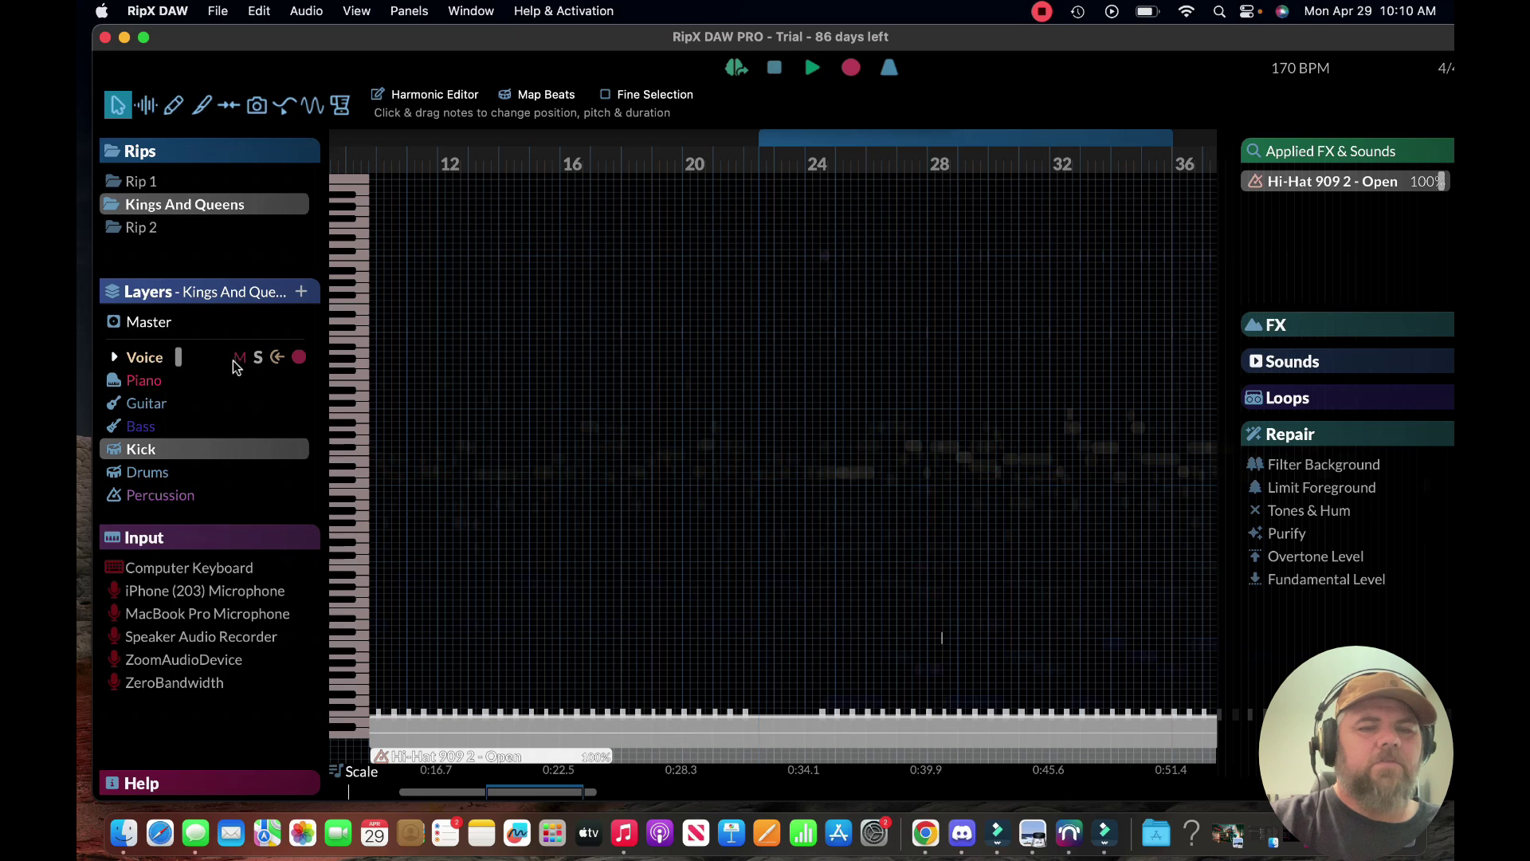
# - Mute the Voice layer and play the Kings And Queens rip briefly without vocals
pyautogui.click(239, 358)
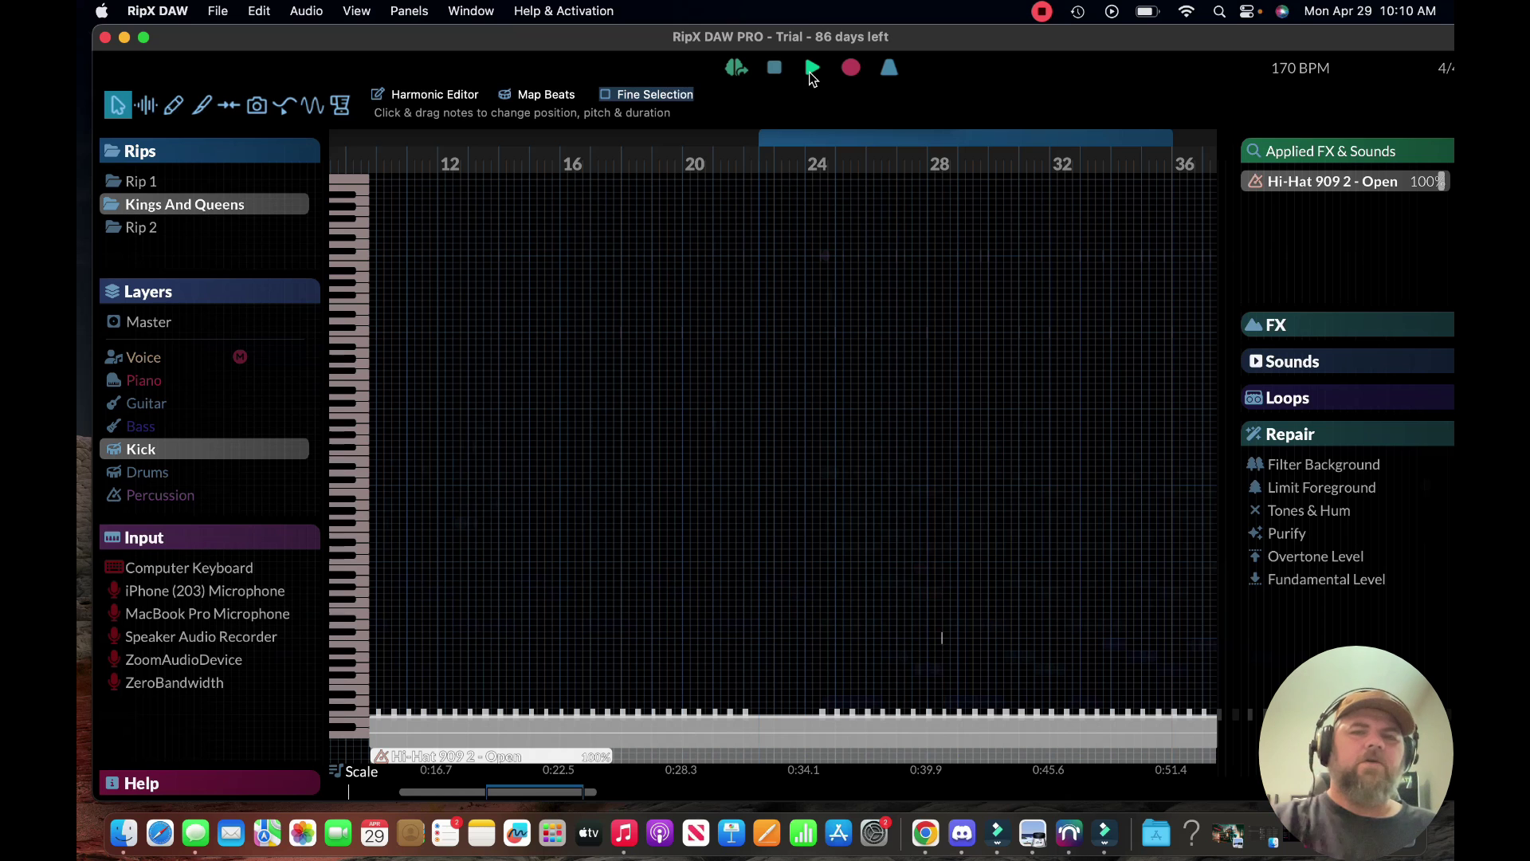
pyautogui.click(812, 70)
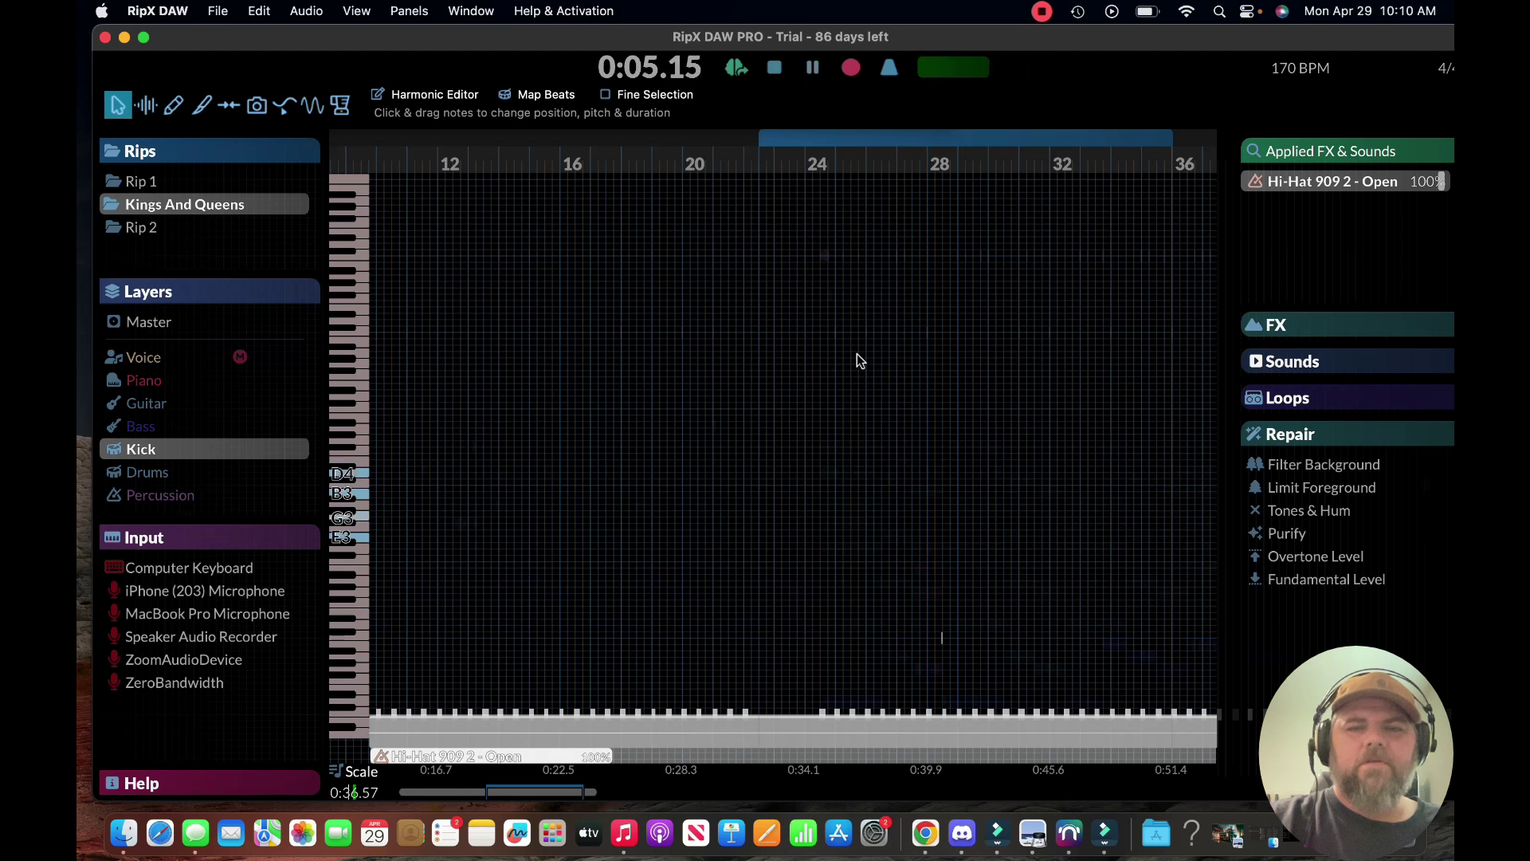
pyautogui.scroll(-3, 857, 354)
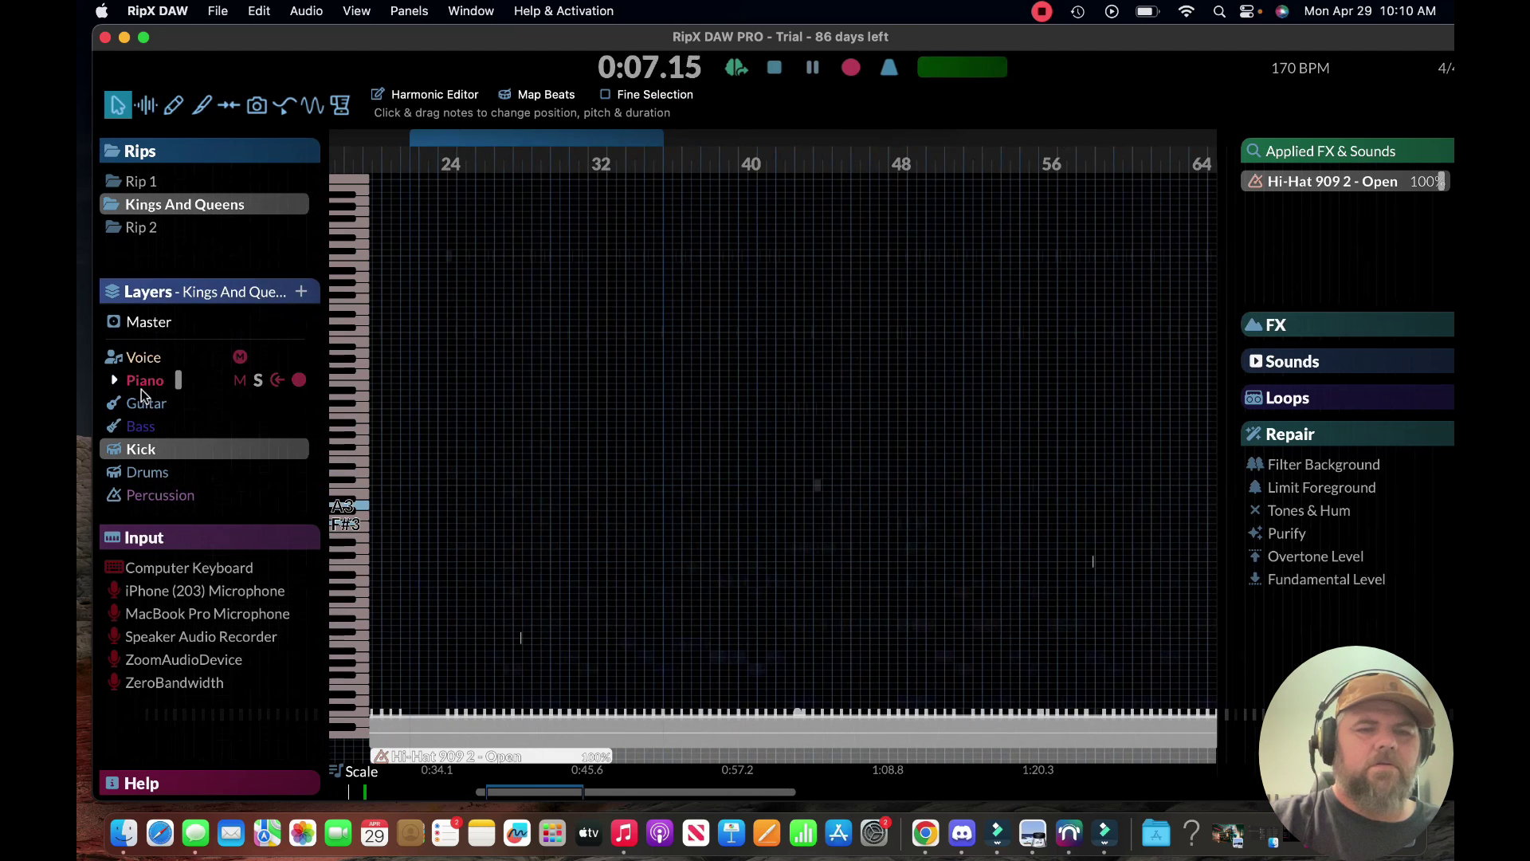
pyautogui.scroll(-2, 172, 394)
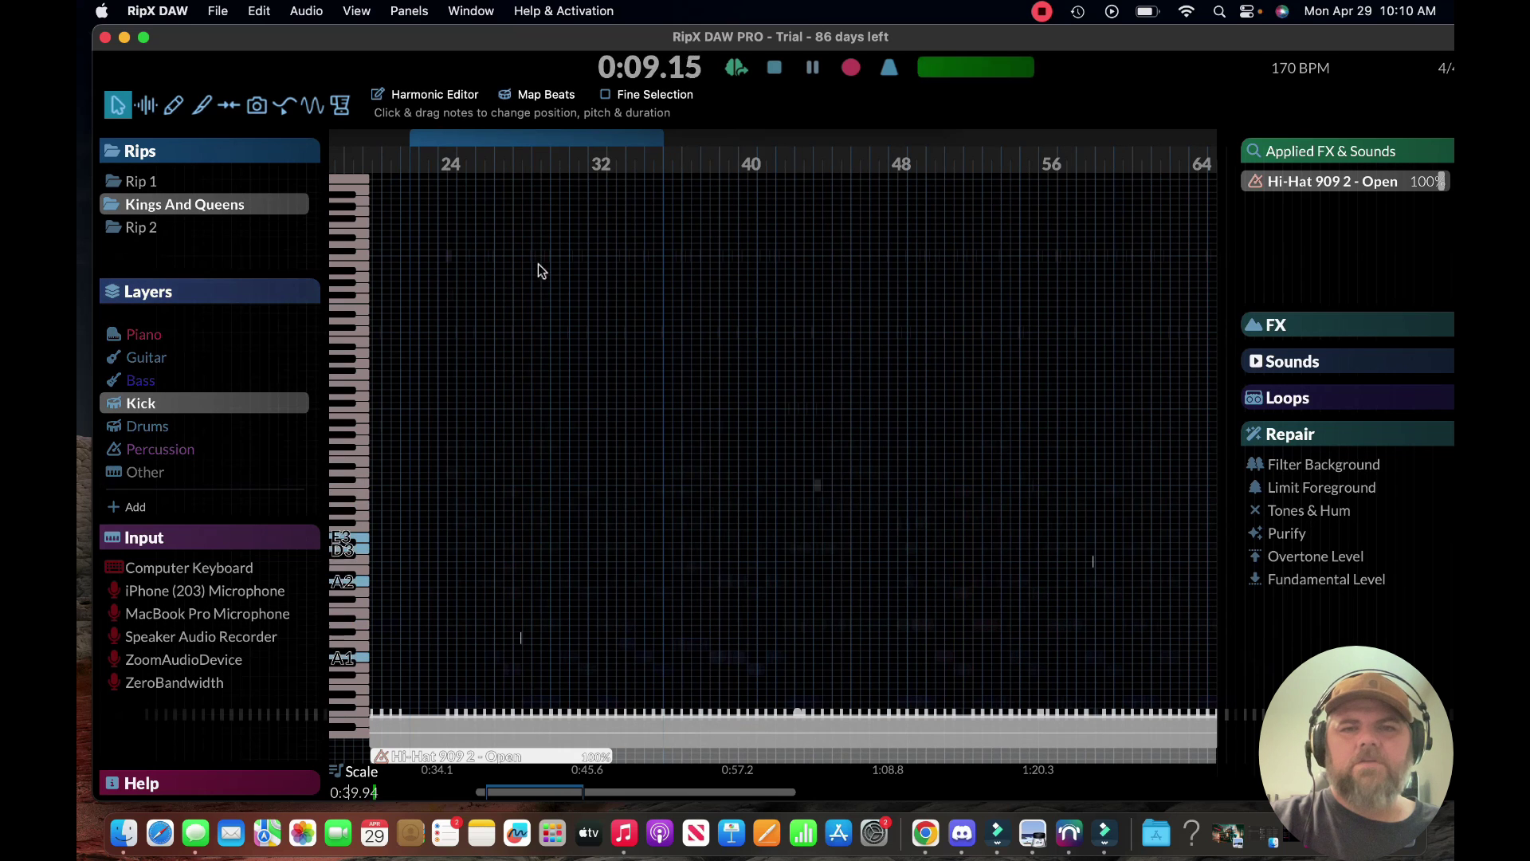
pyautogui.click(777, 70)
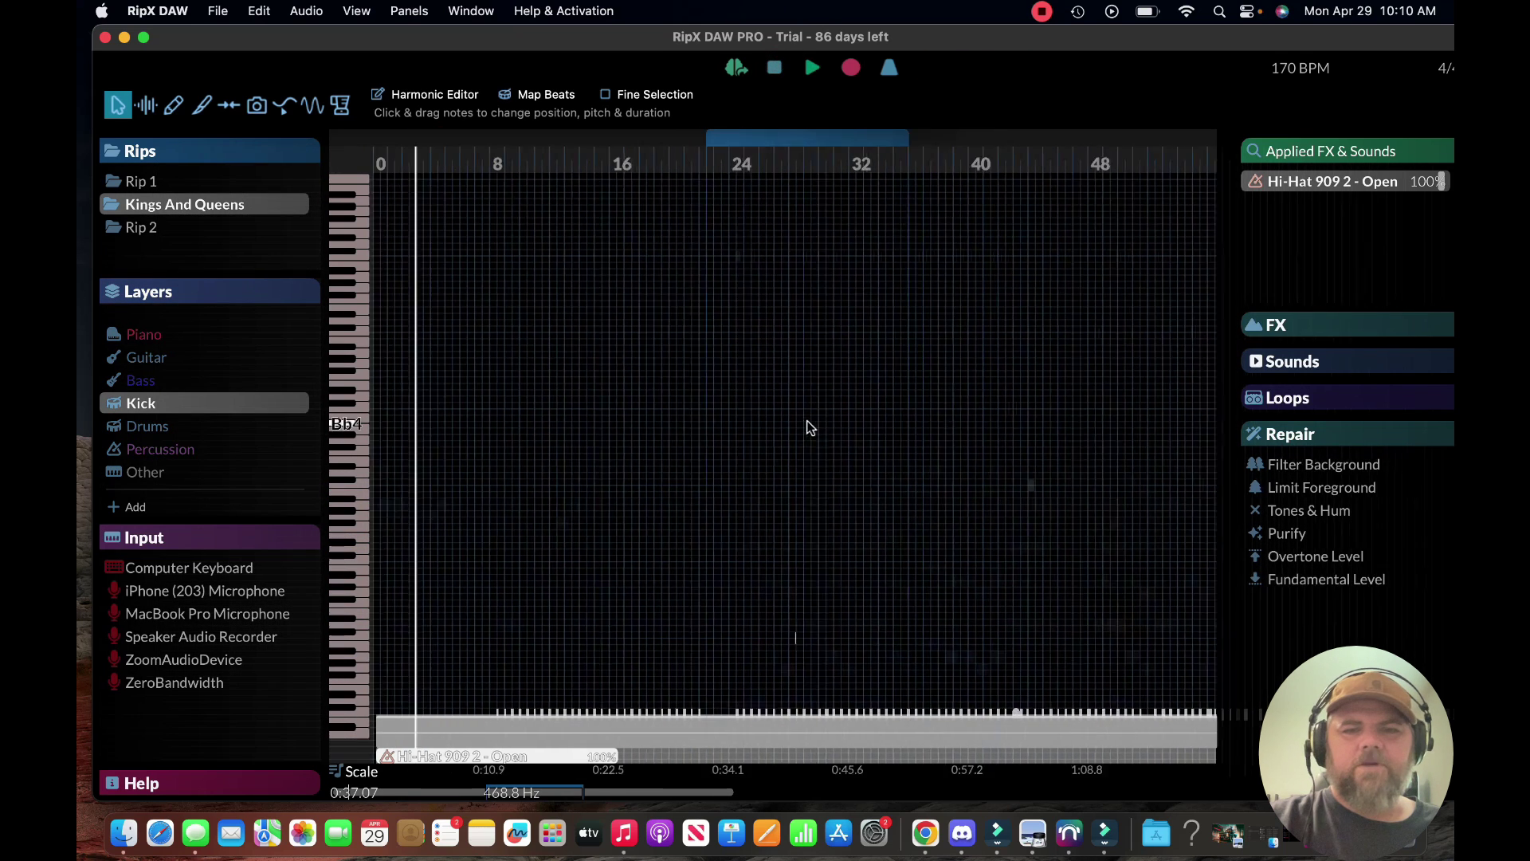
pyautogui.scroll(-2, 806, 427)
pyautogui.scroll(-1, 805, 427)
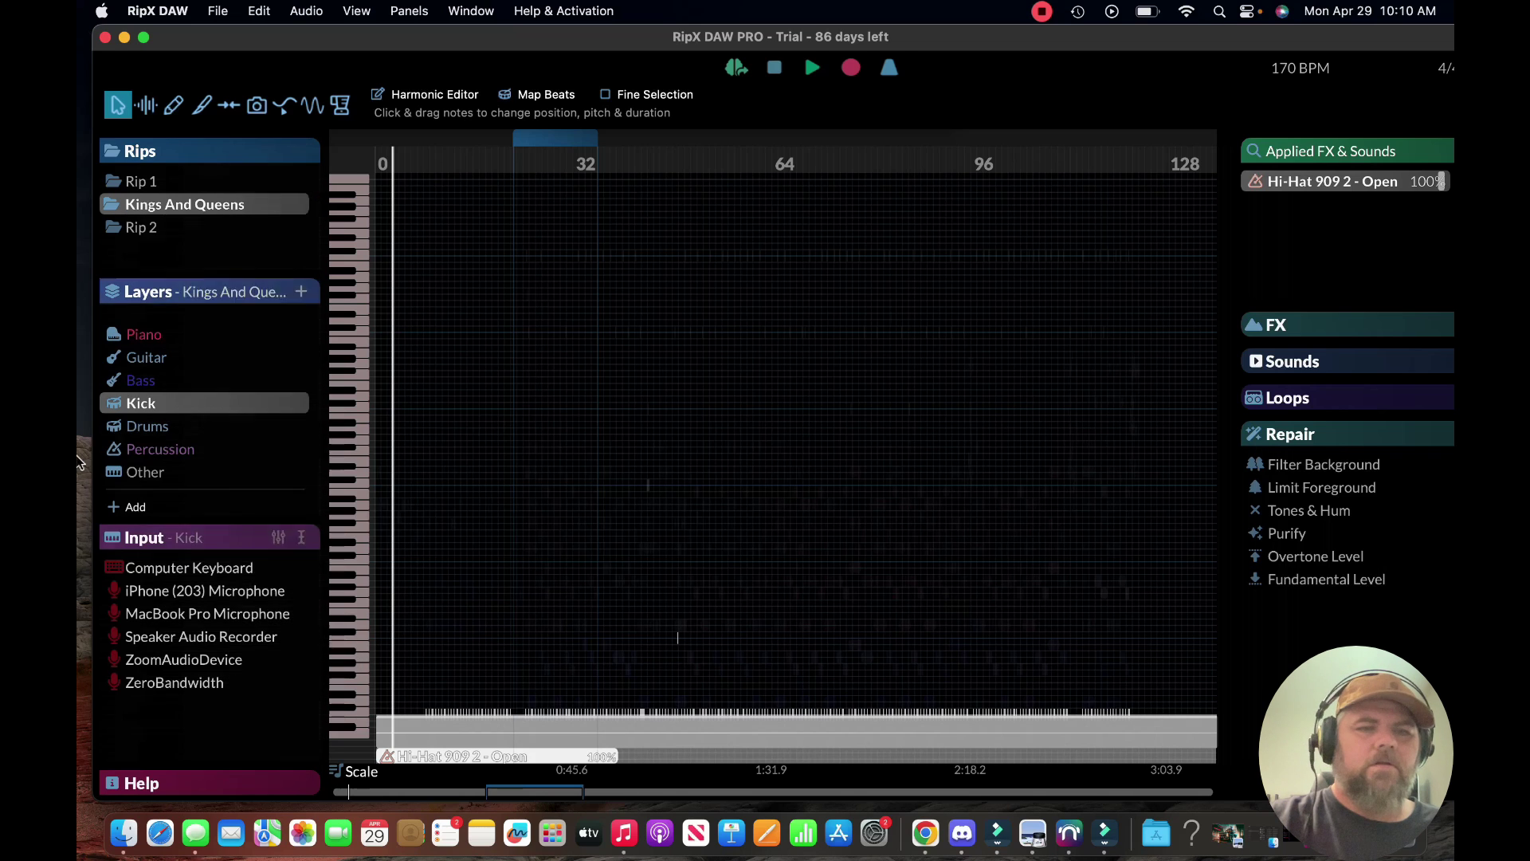
# - After viewing Guitar and Bass, play the 1:13.11–1:31.90 passage, then show the Voice layer's notes
pyautogui.click(144, 357)
pyautogui.click(142, 379)
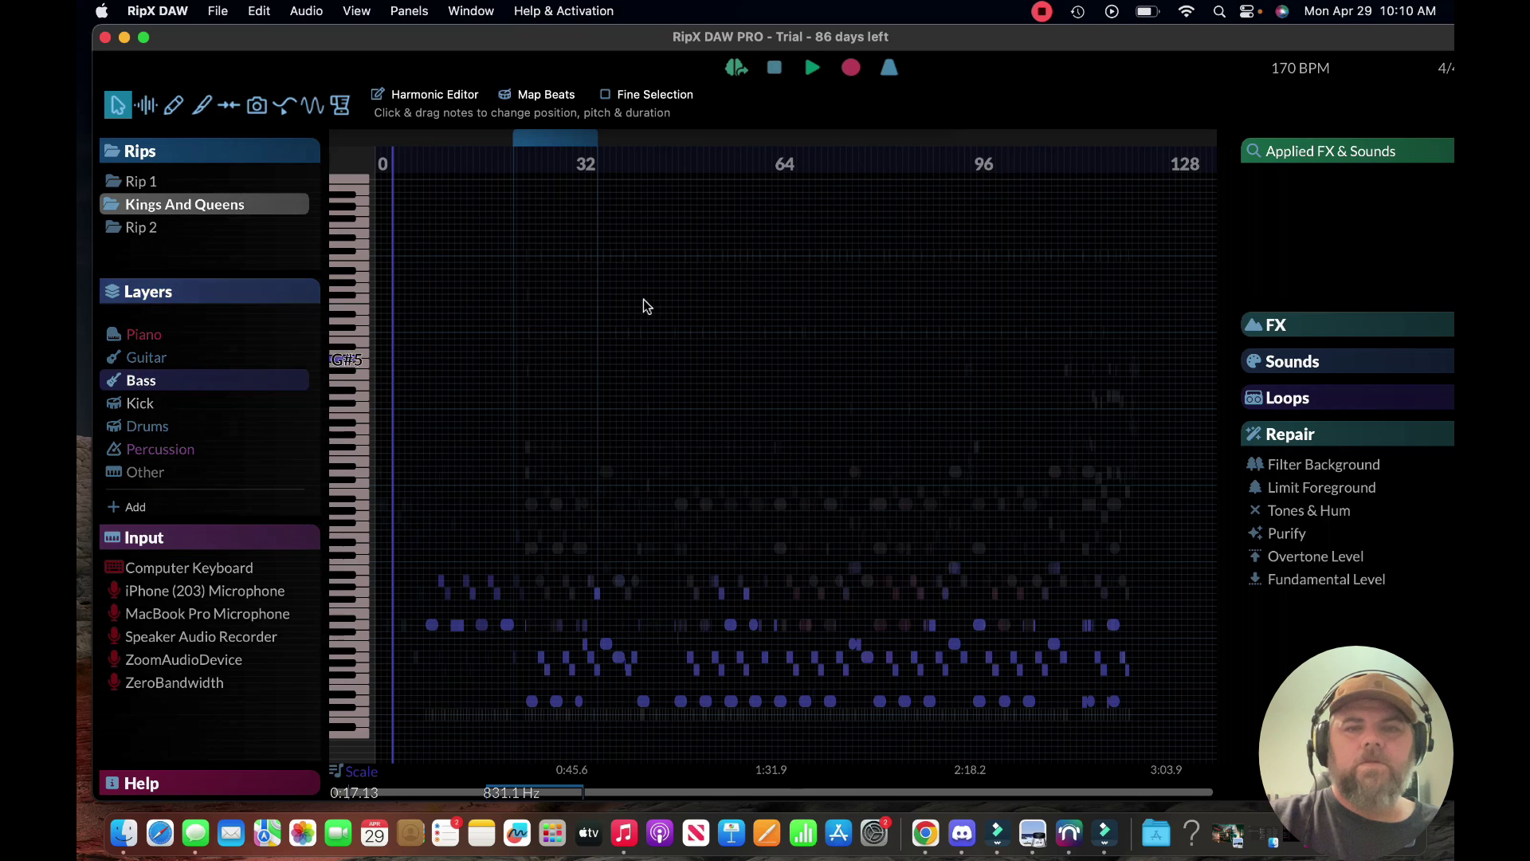
pyautogui.moveTo(550, 145); pyautogui.dragTo(728, 170)
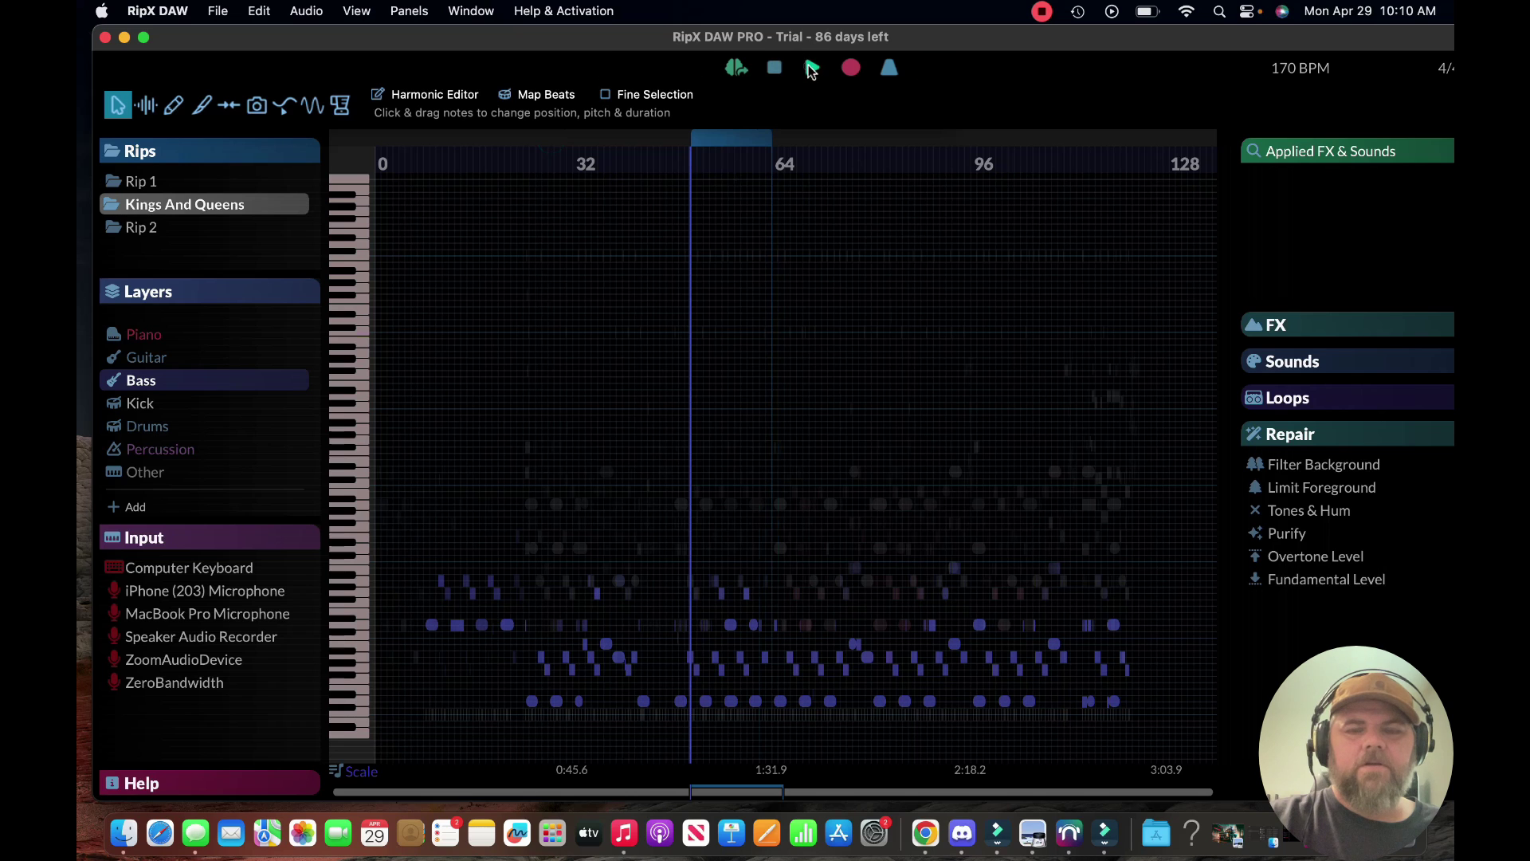
pyautogui.click(812, 68)
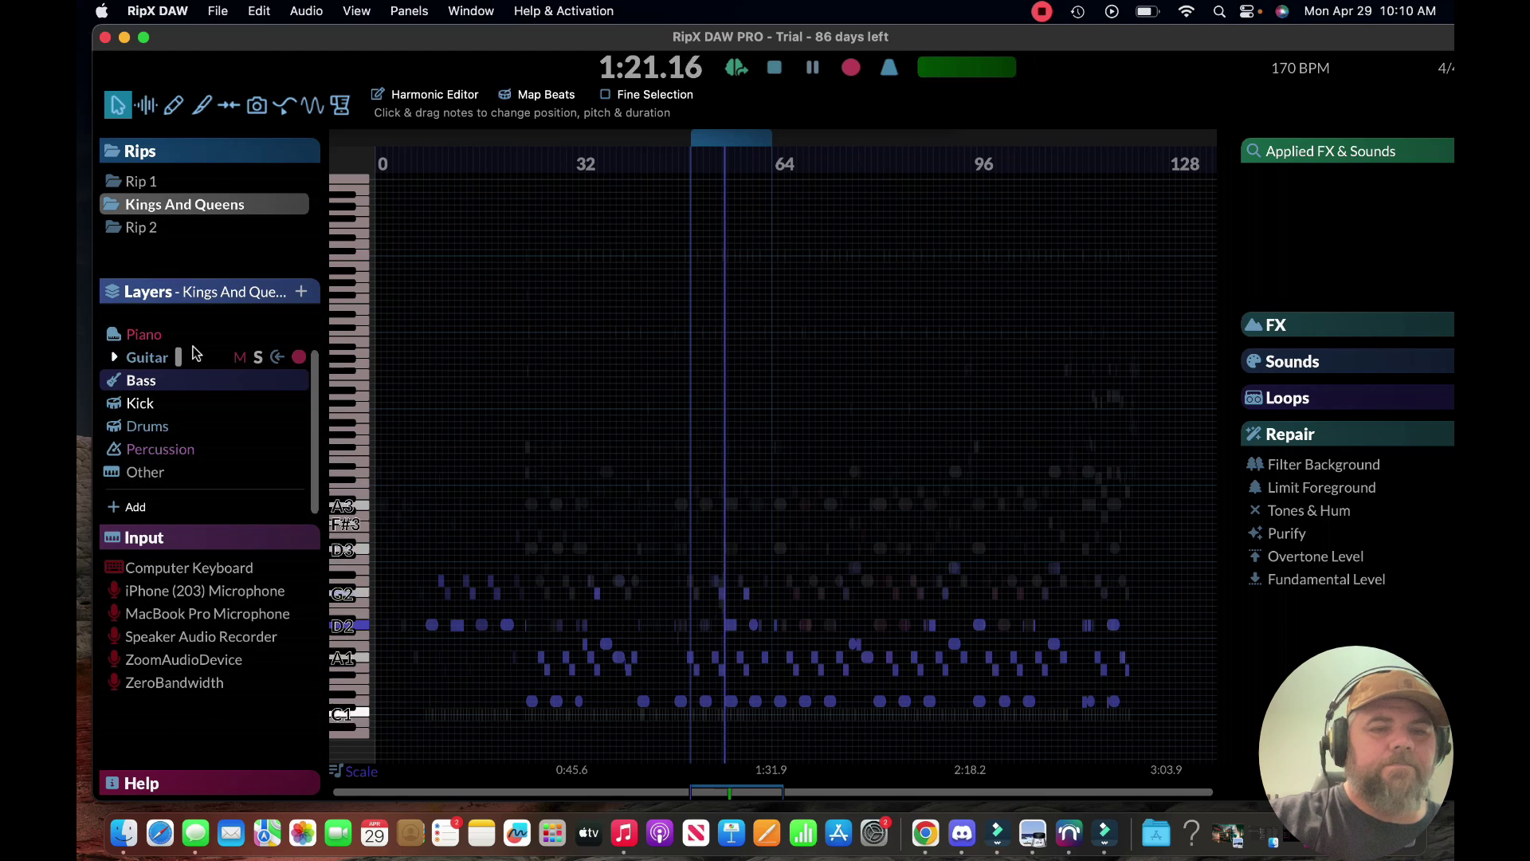
pyautogui.scroll(2, 194, 354)
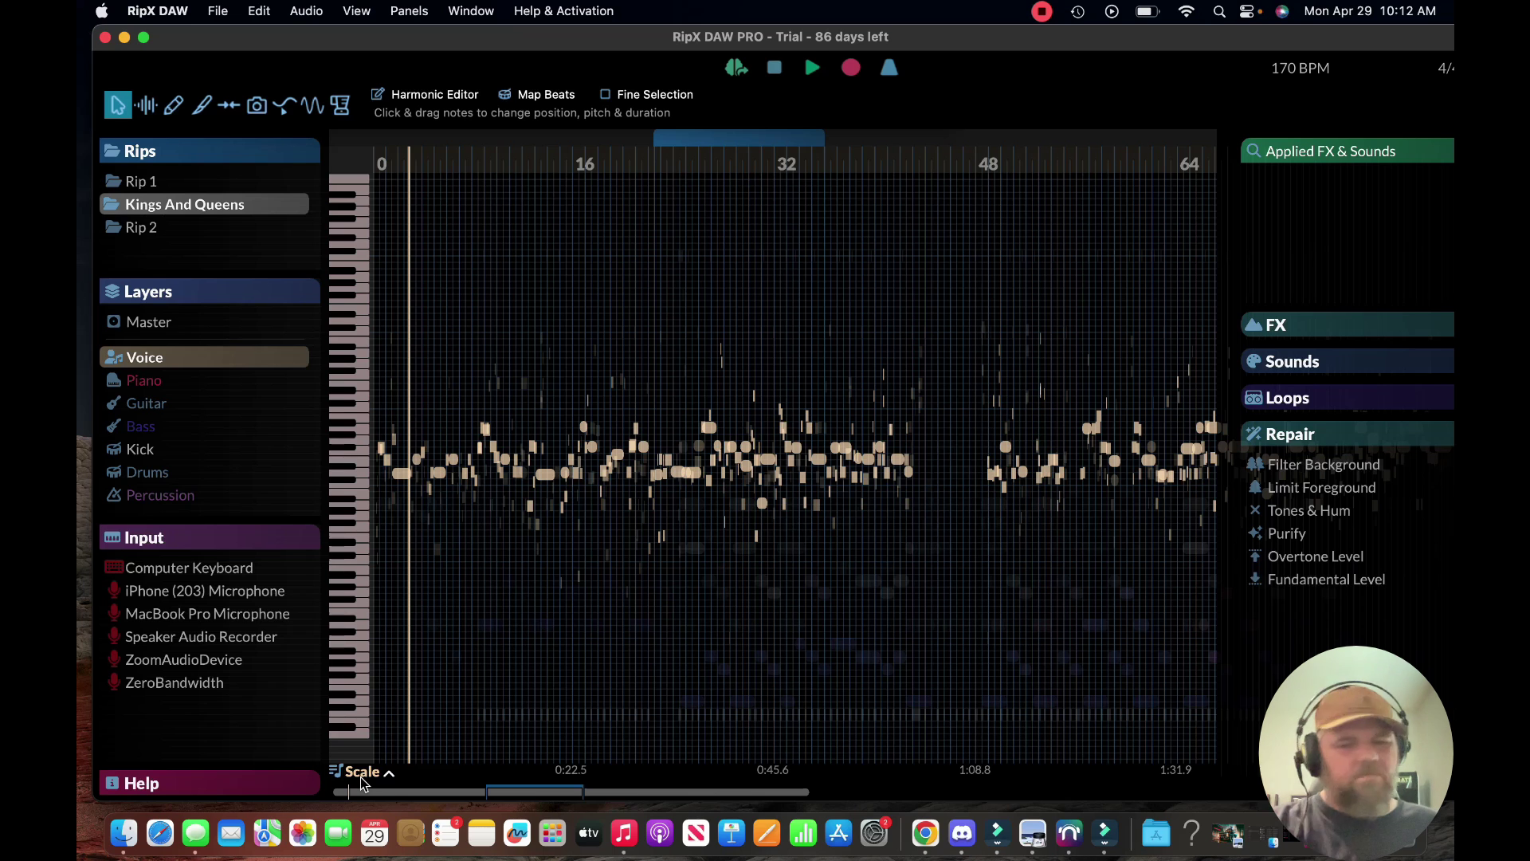
# - Auto-detect the key, then set the scale to A Harmonic Minor and play the song
pyautogui.click(358, 772)
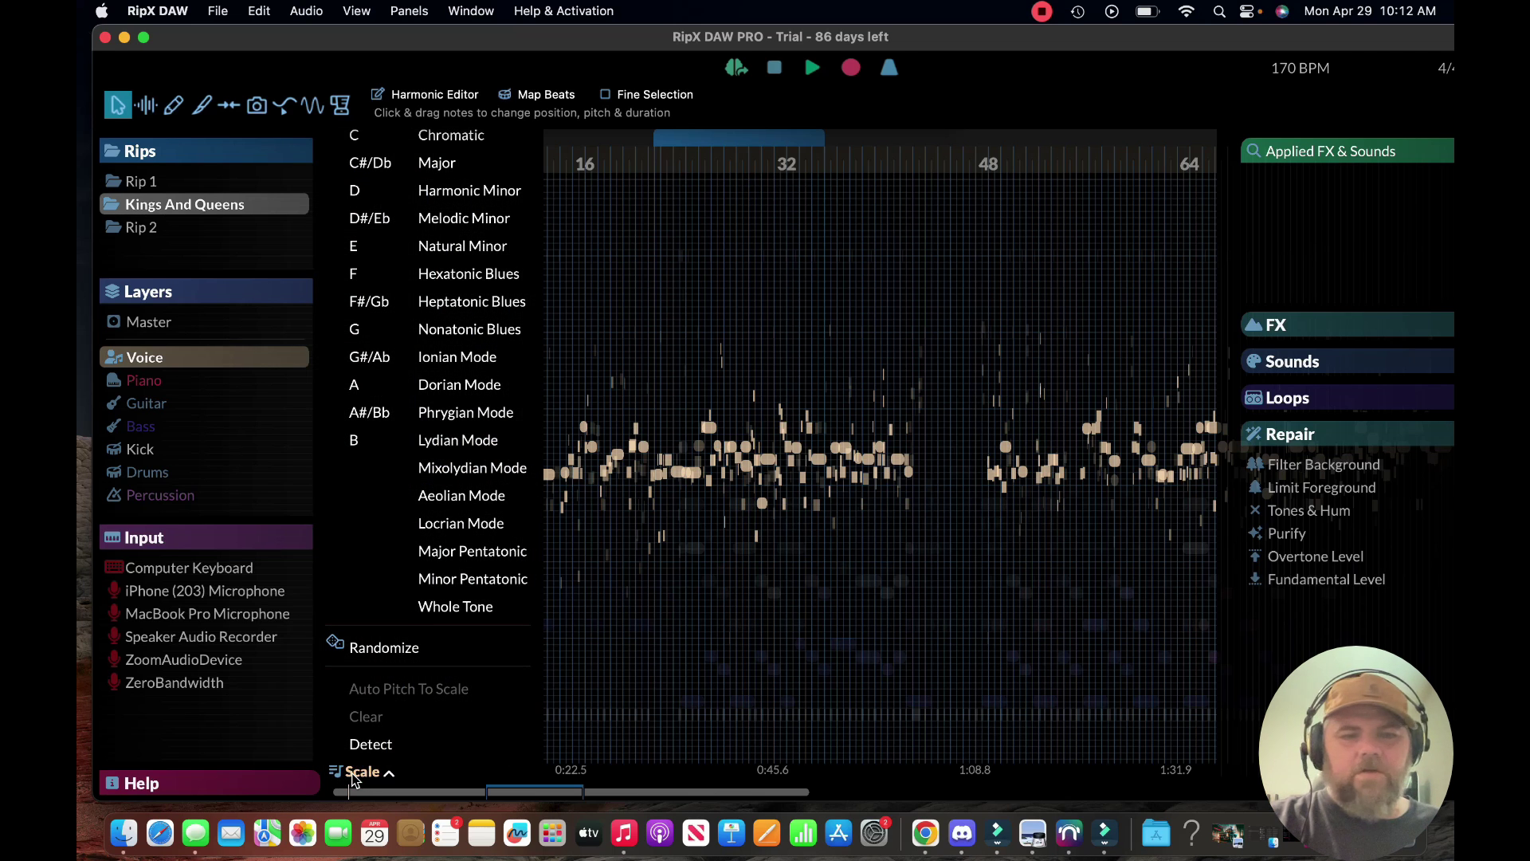
pyautogui.click(372, 745)
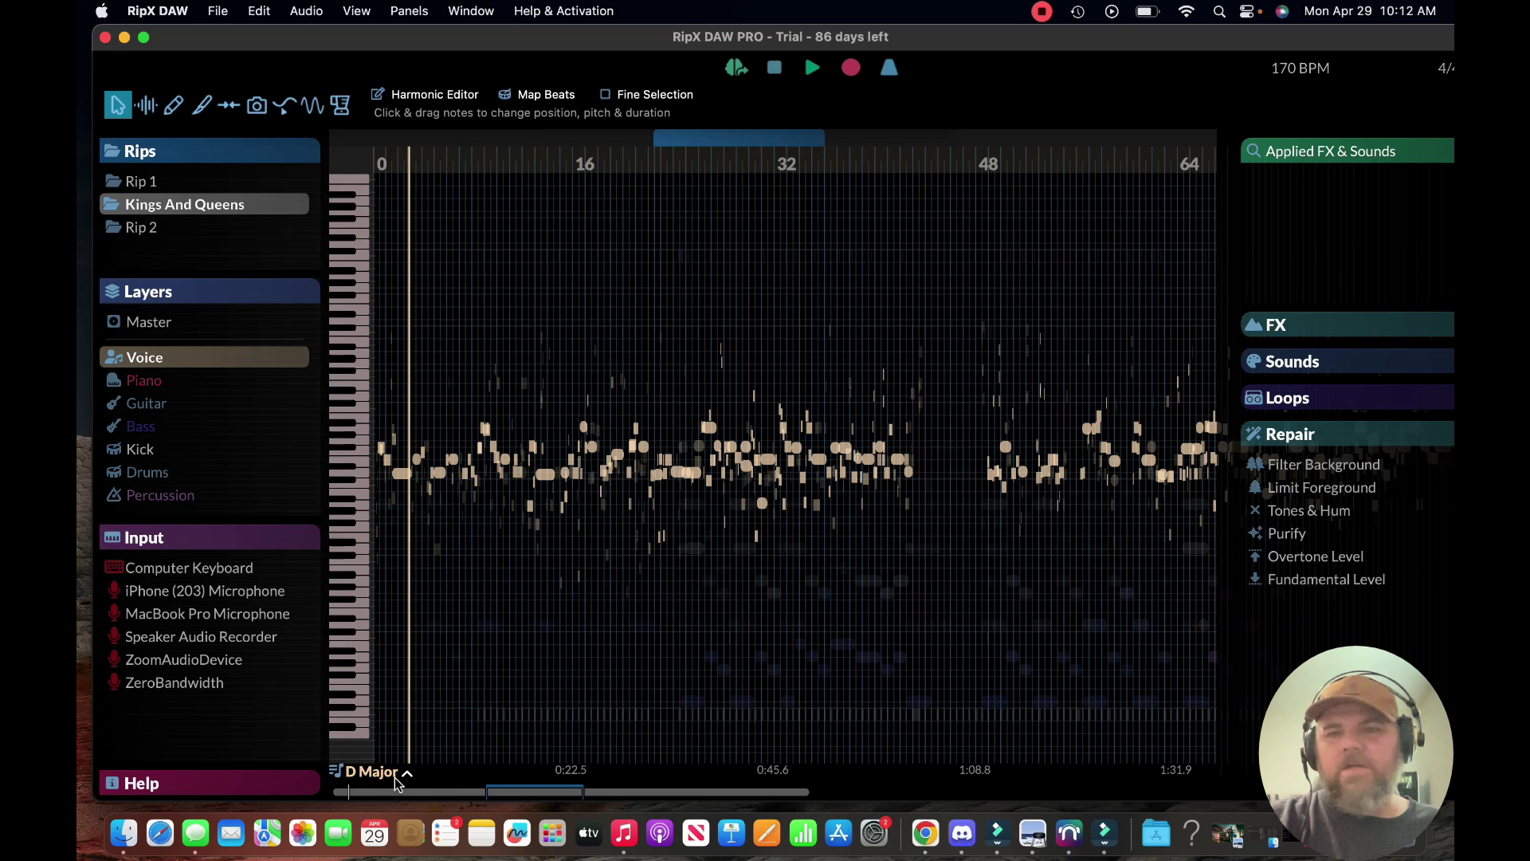
pyautogui.click(349, 773)
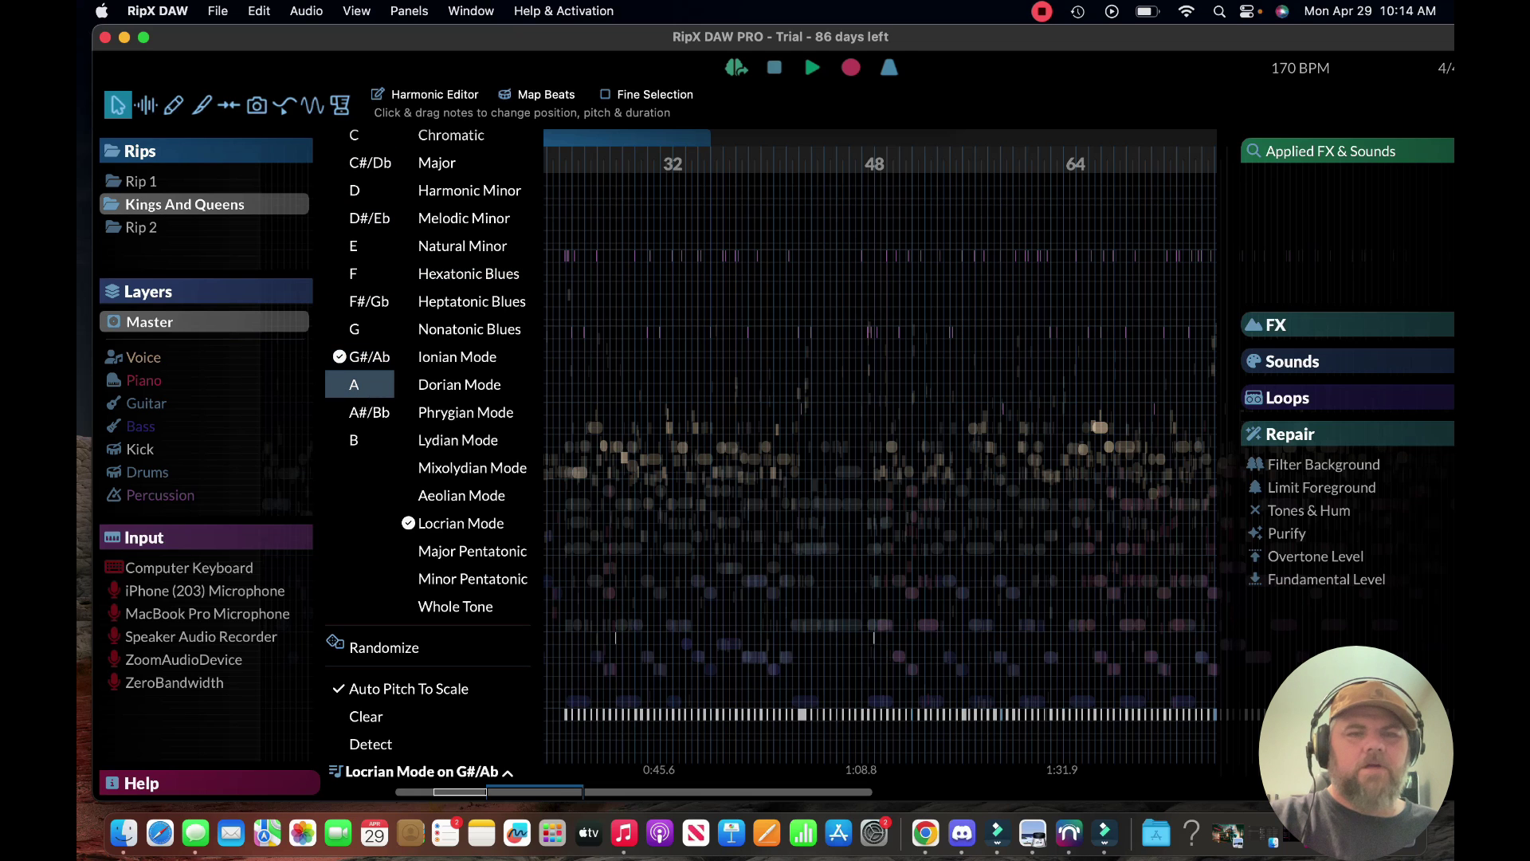
pyautogui.click(354, 385)
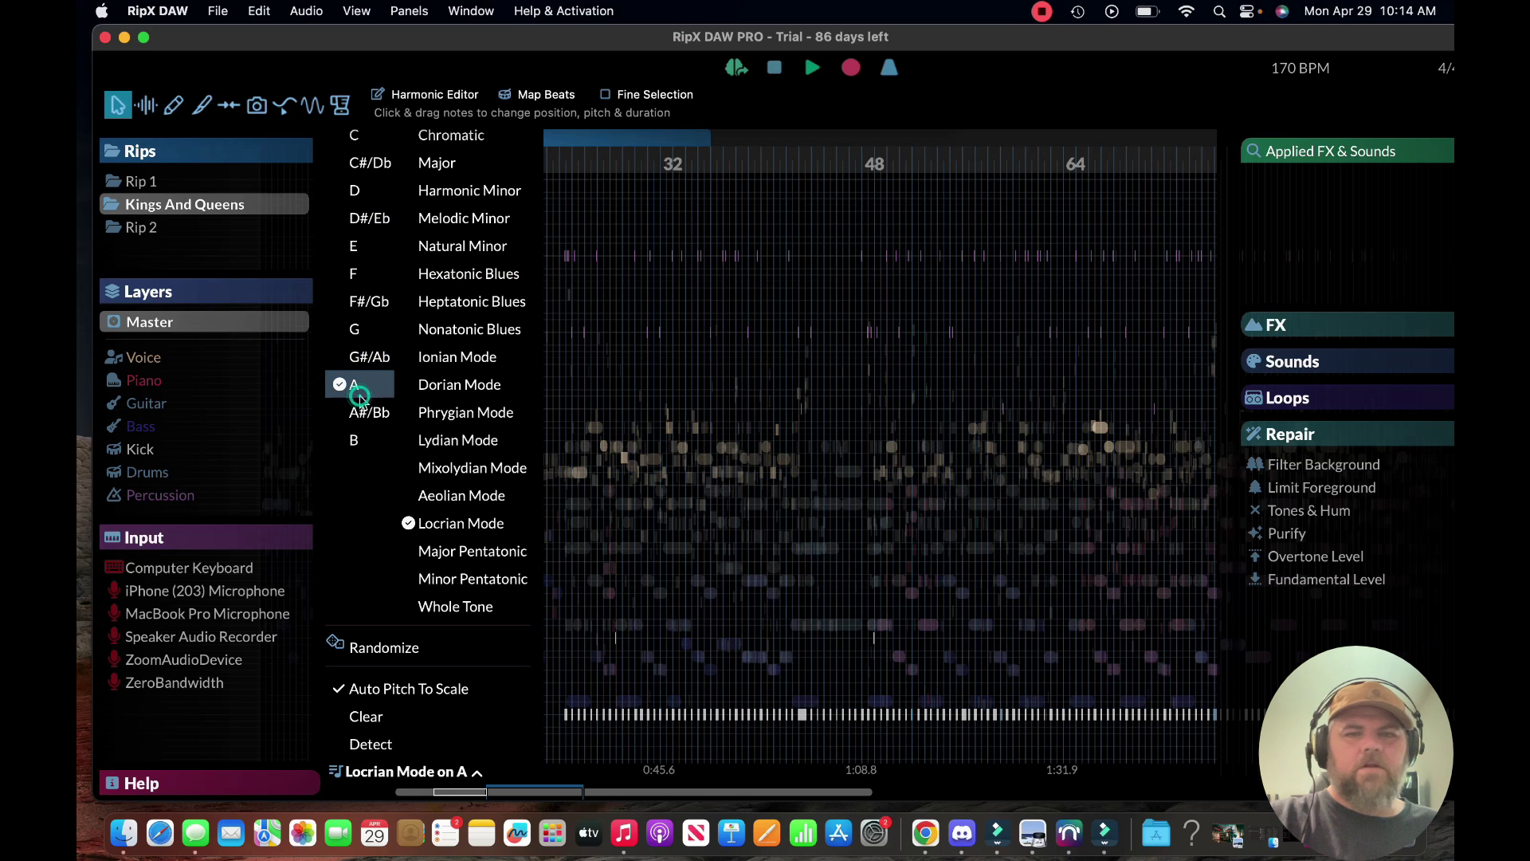
pyautogui.click(470, 190)
pyautogui.press('space')
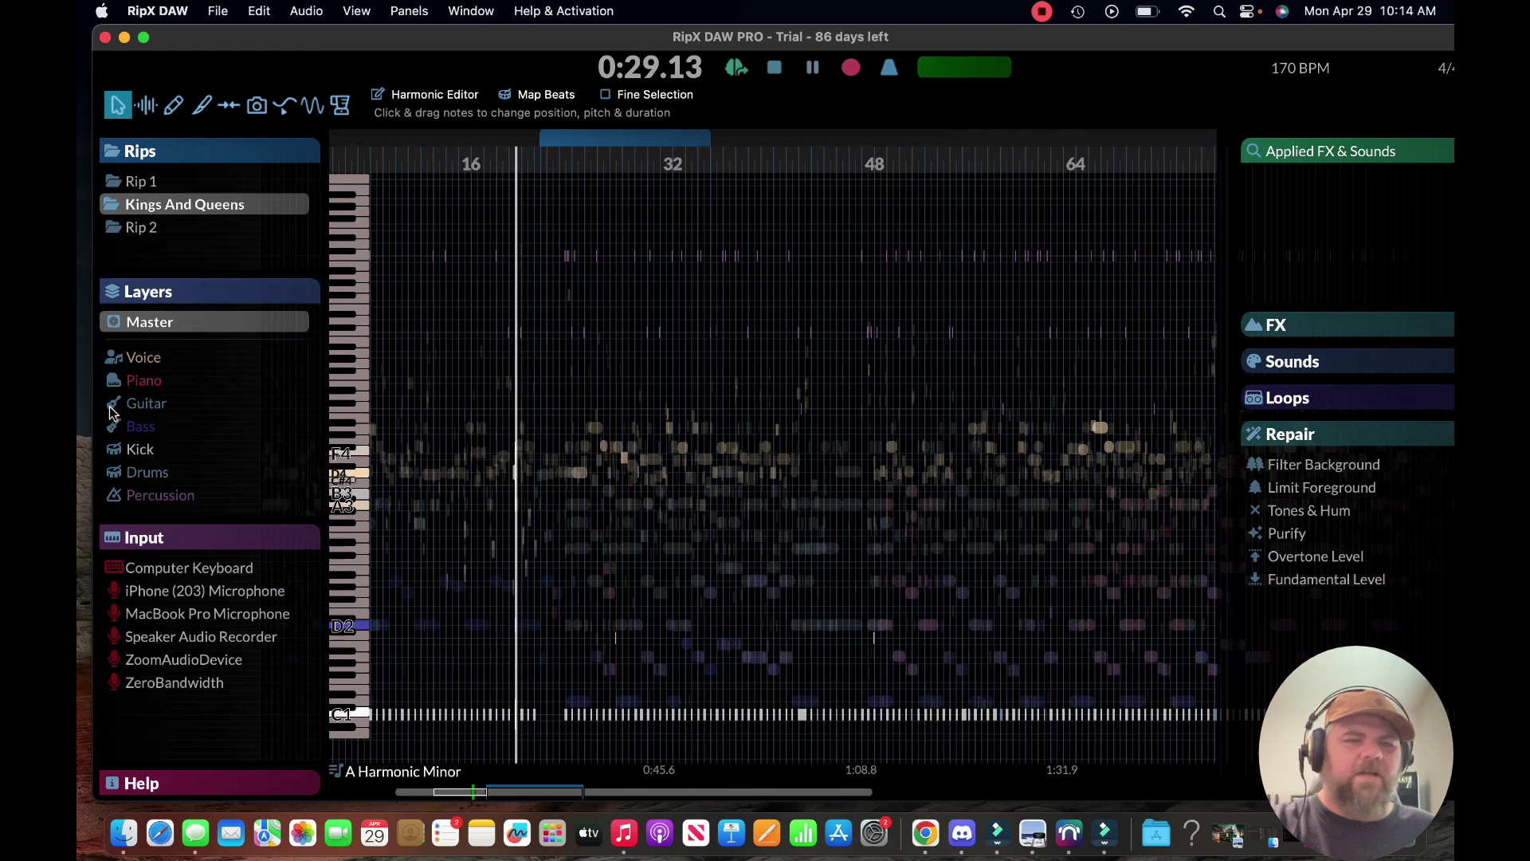
# - Stop playback, undo the Harmonic Minor change back to A Locrian, and replay to check
pyautogui.click(145, 357)
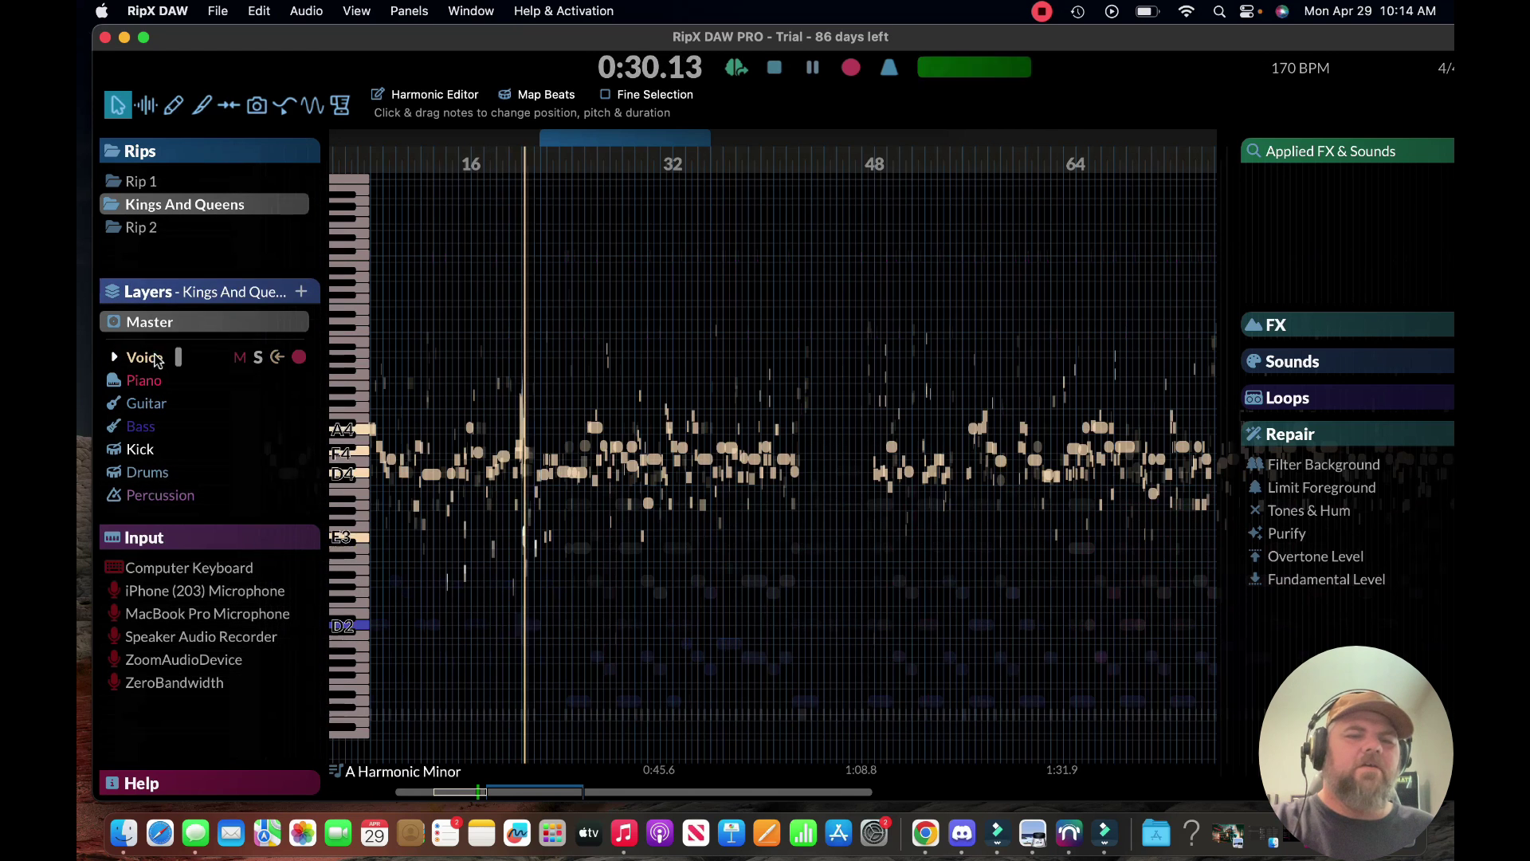
pyautogui.click(774, 68)
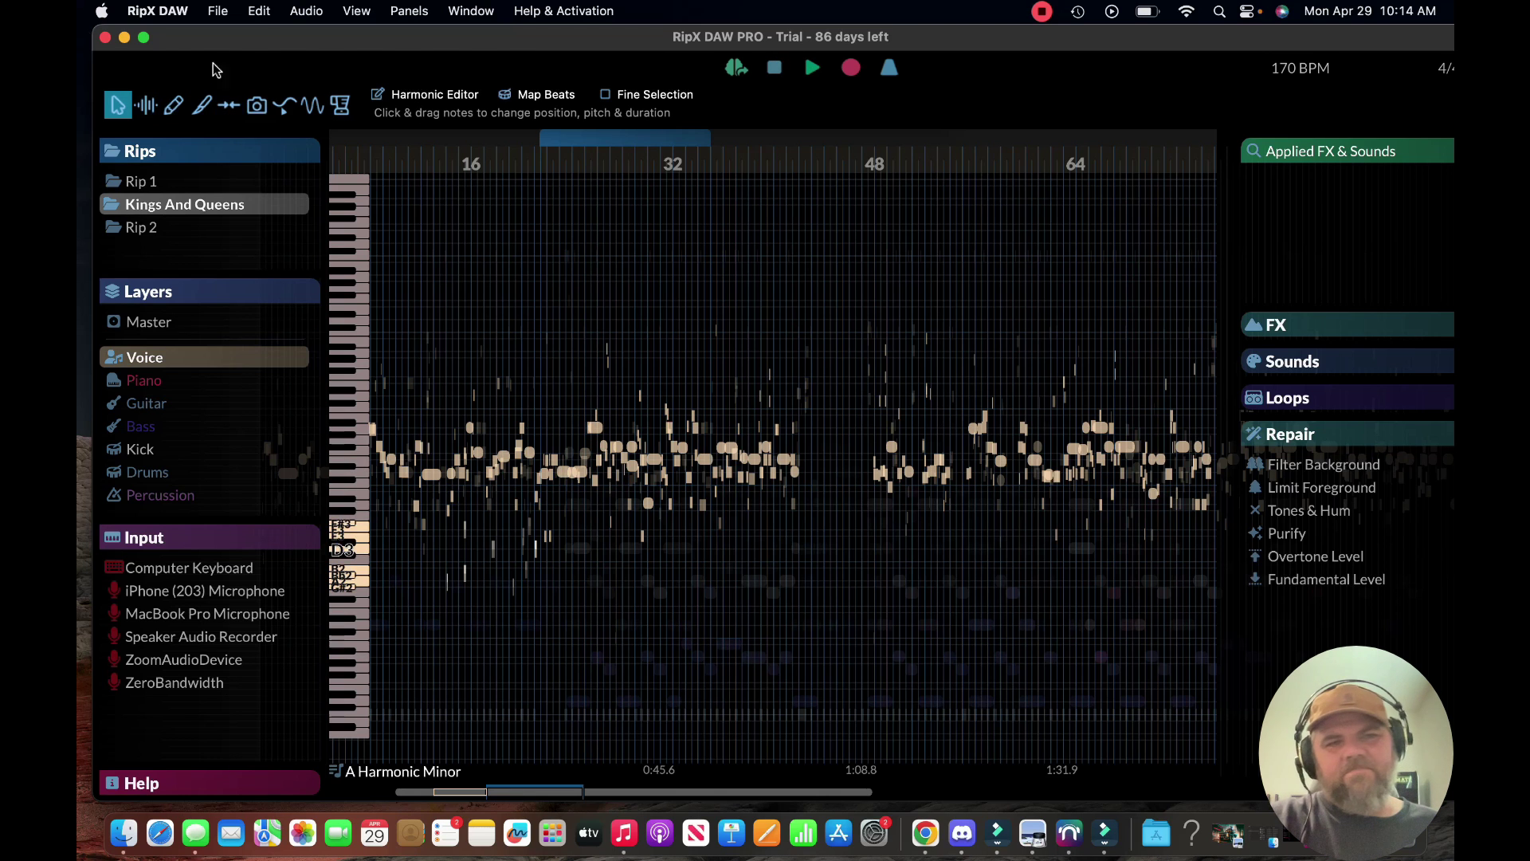
pyautogui.click(255, 8)
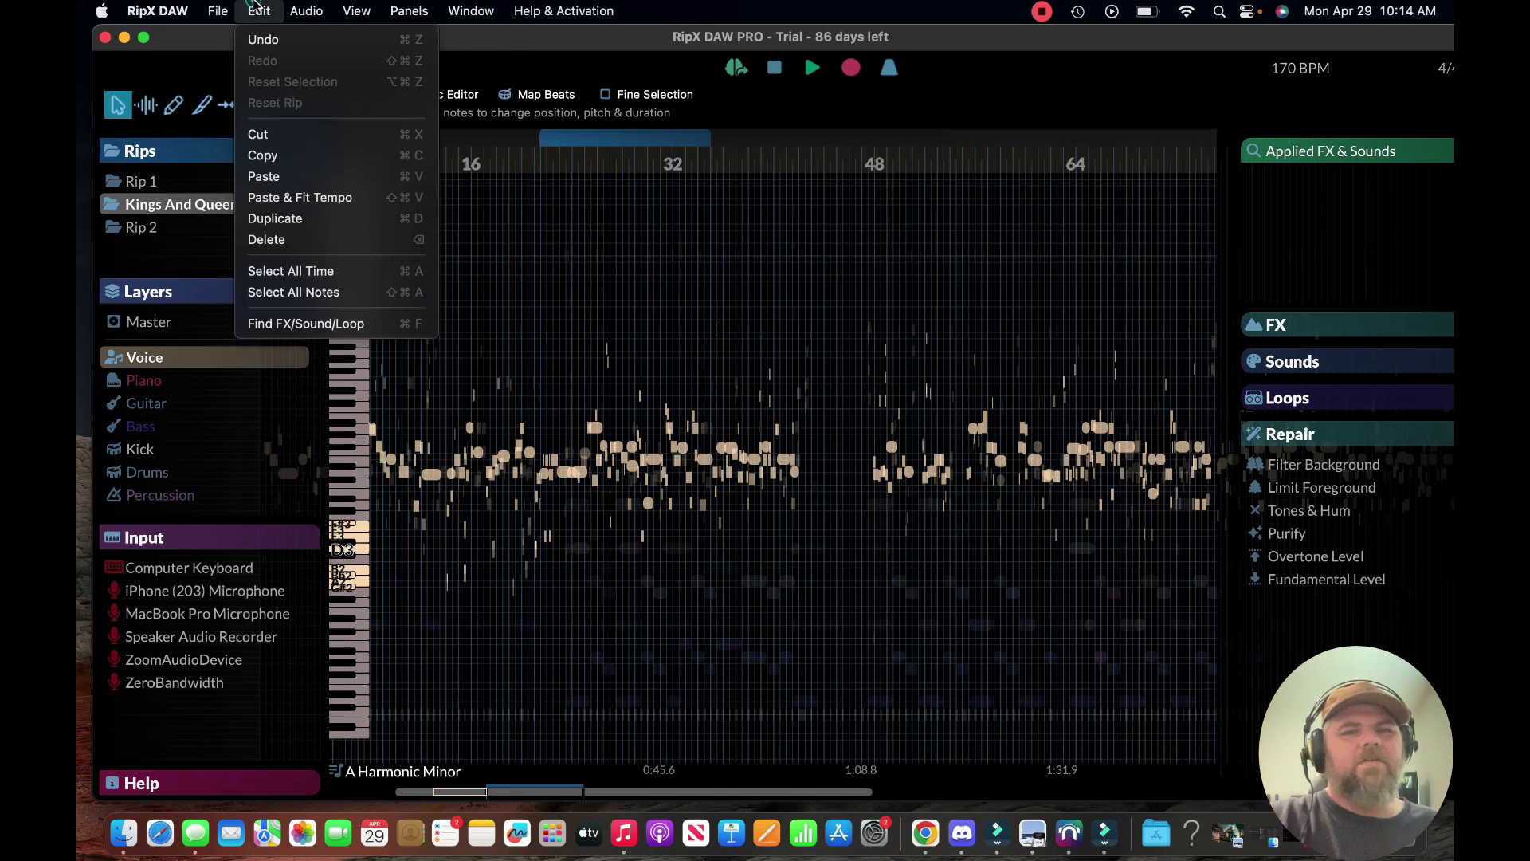
pyautogui.click(320, 41)
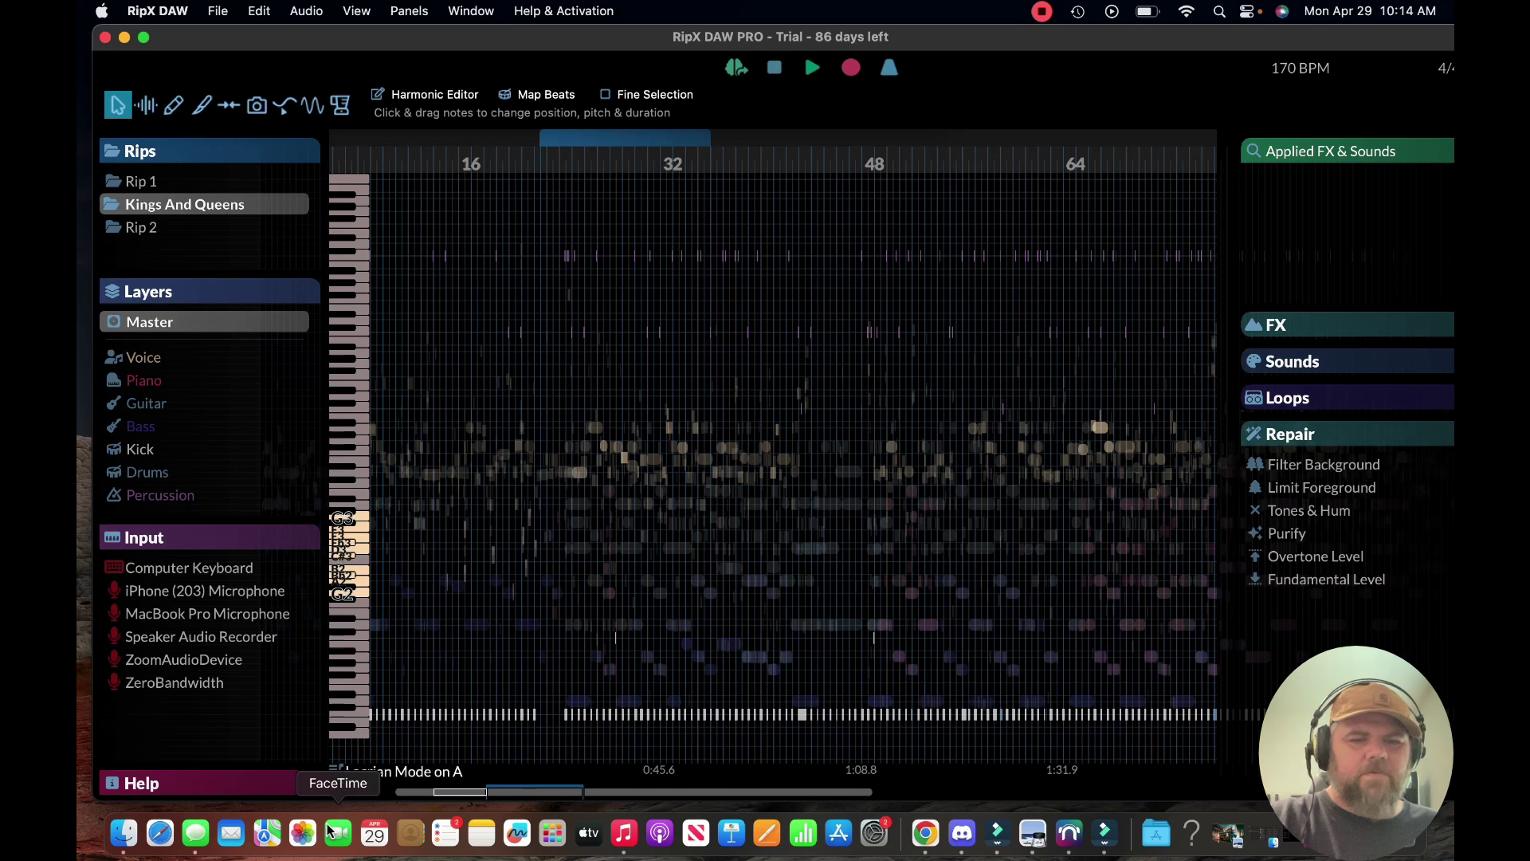
pyautogui.click(811, 70)
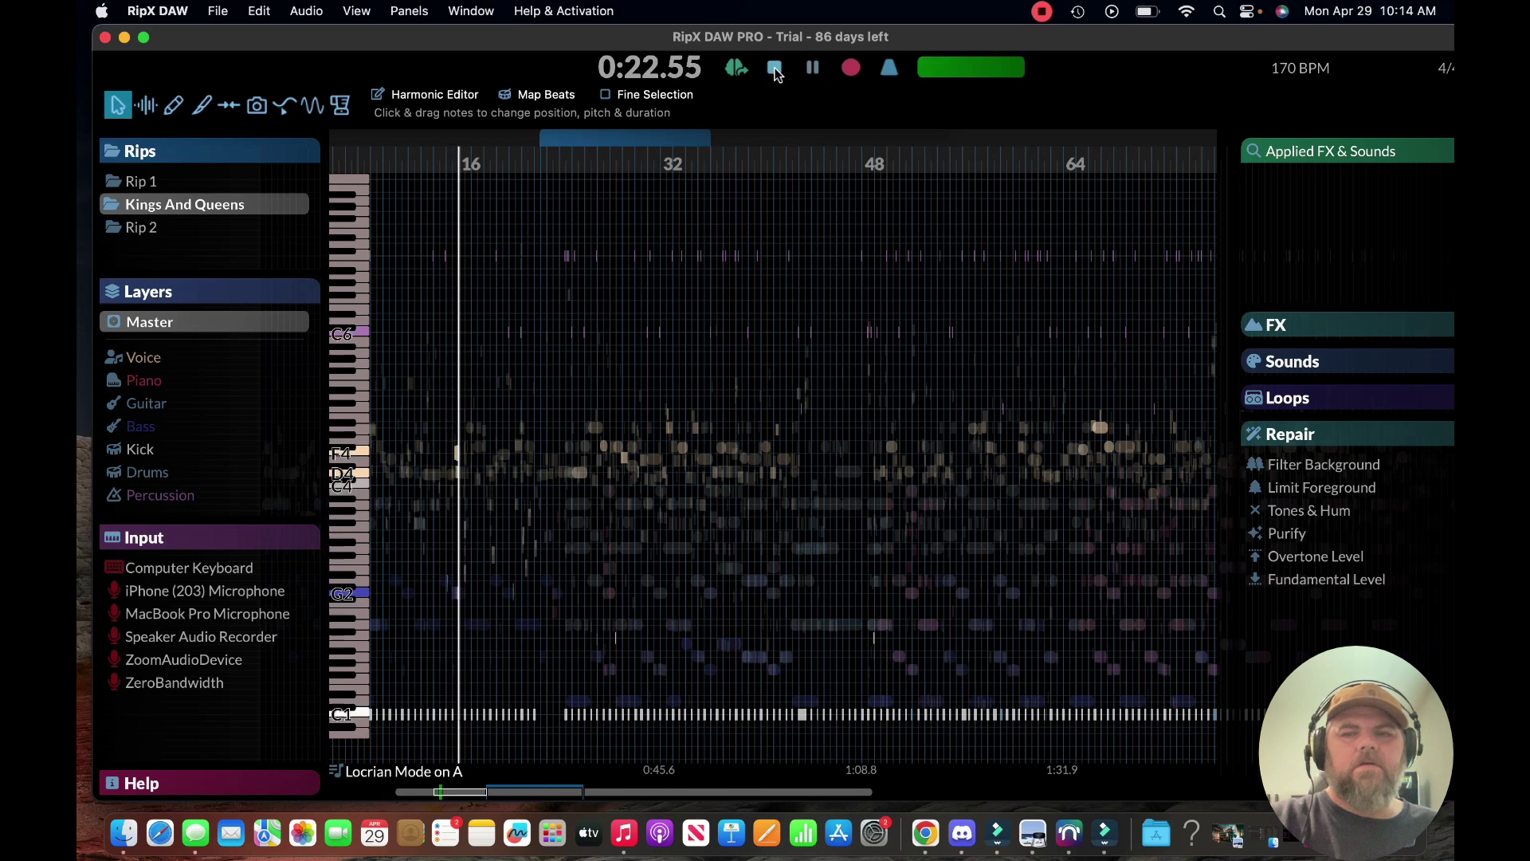
pyautogui.click(774, 70)
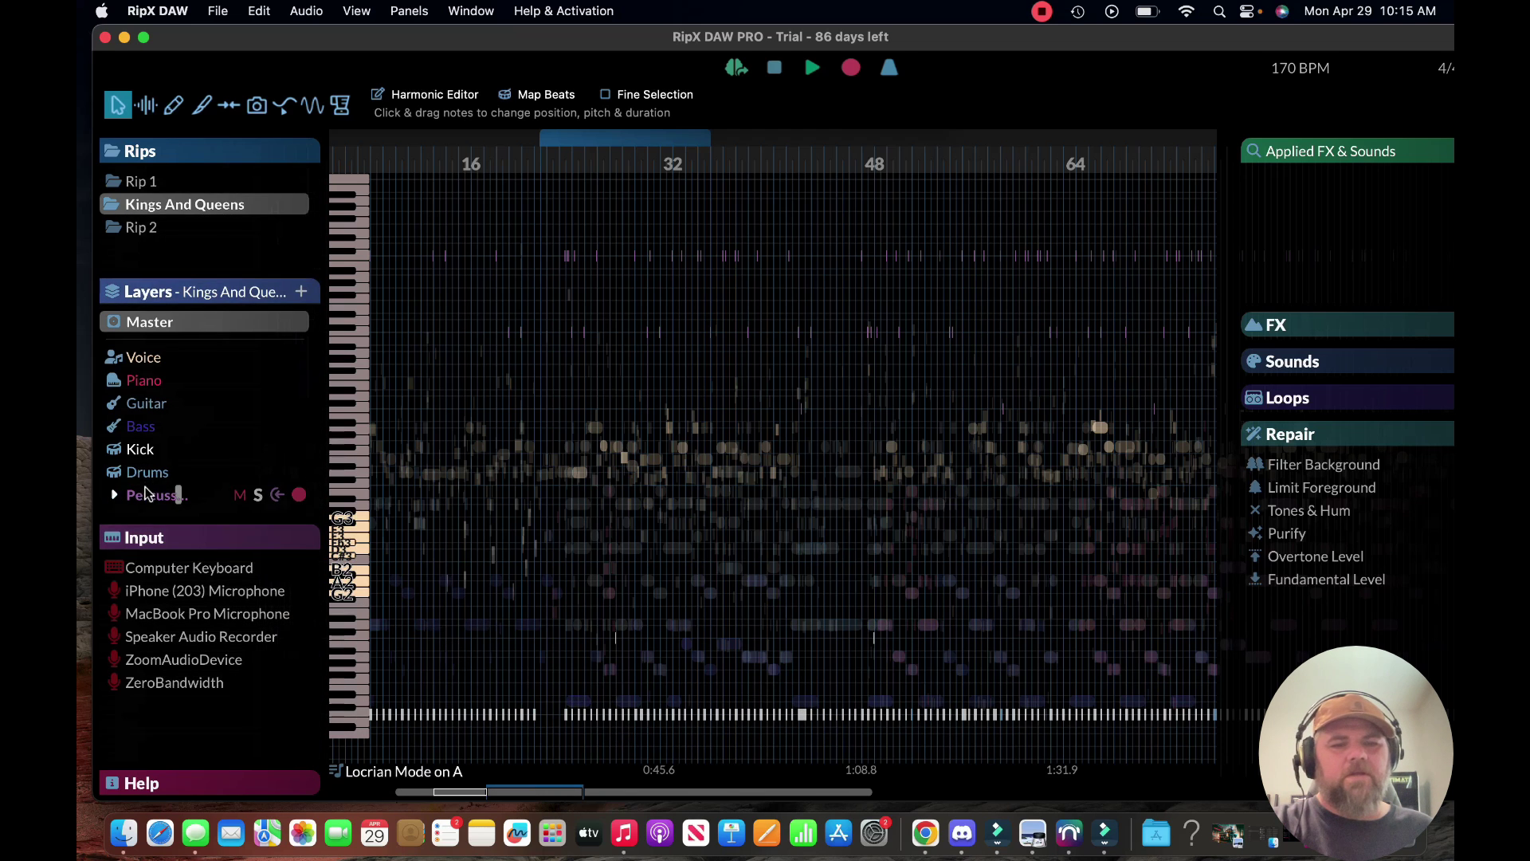
# - Solo the Percussion layer, play it, shift the loop range to about 0:33–0:53, and zoom in
pyautogui.click(148, 491)
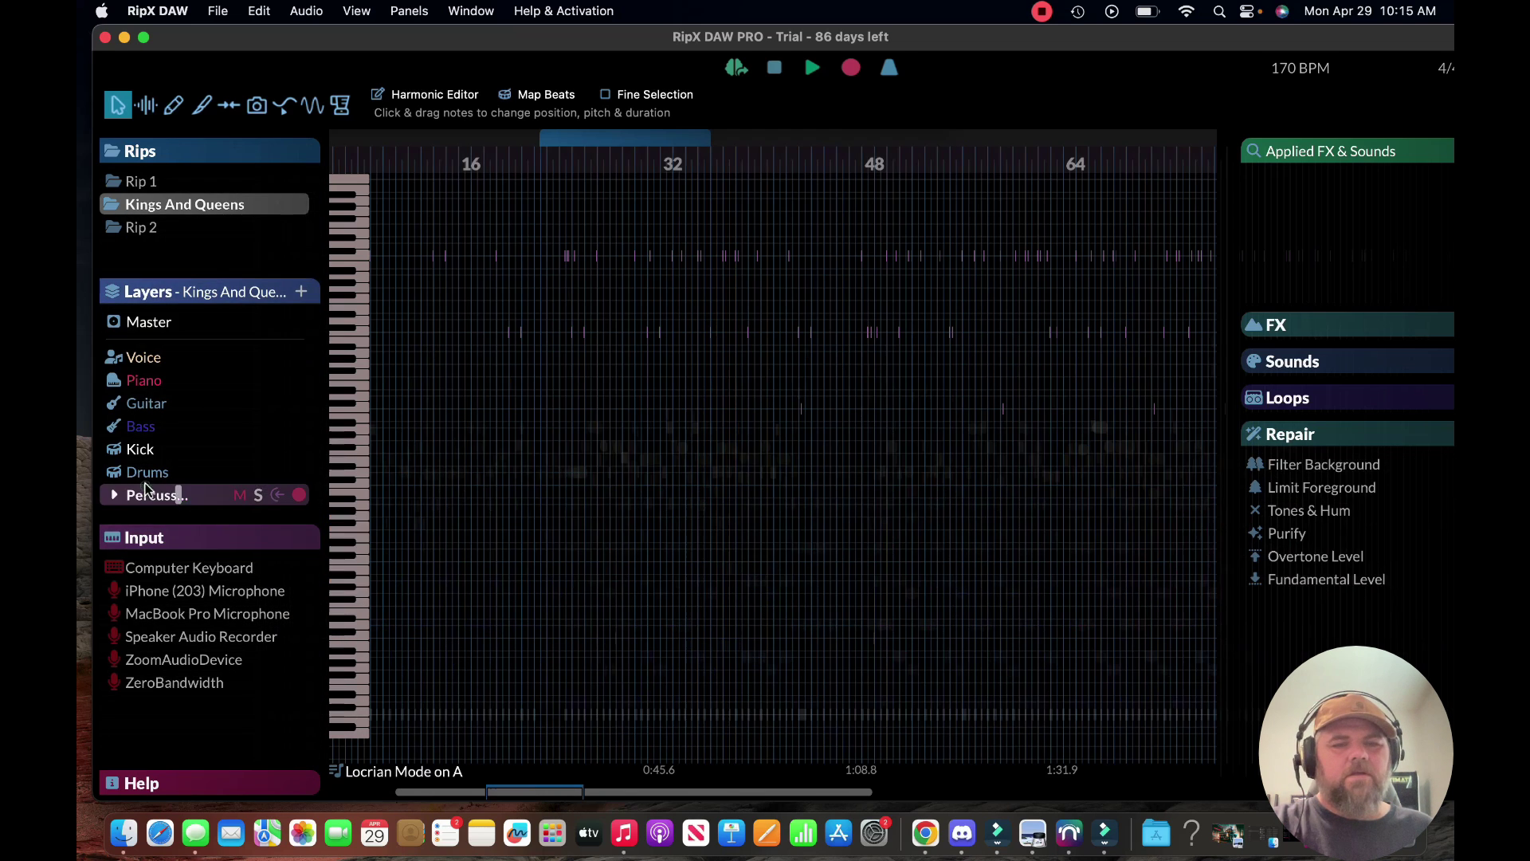
pyautogui.click(258, 496)
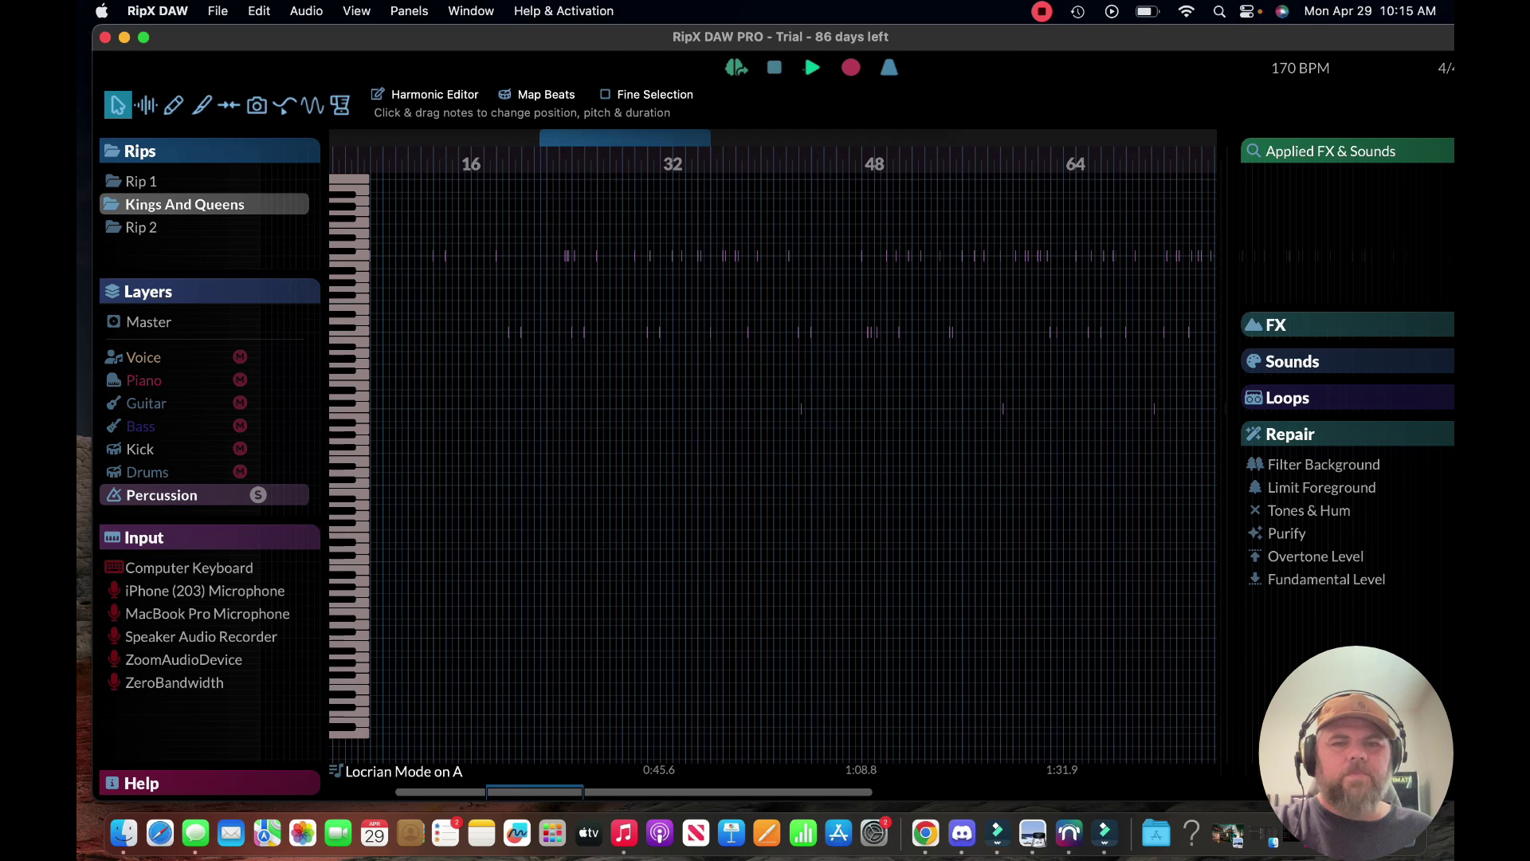
pyautogui.press('space')
pyautogui.moveTo(603, 140)
pyautogui.mouseDown()
pyautogui.moveTo(642, 141)
pyautogui.moveTo(614, 145)
pyautogui.mouseUp()
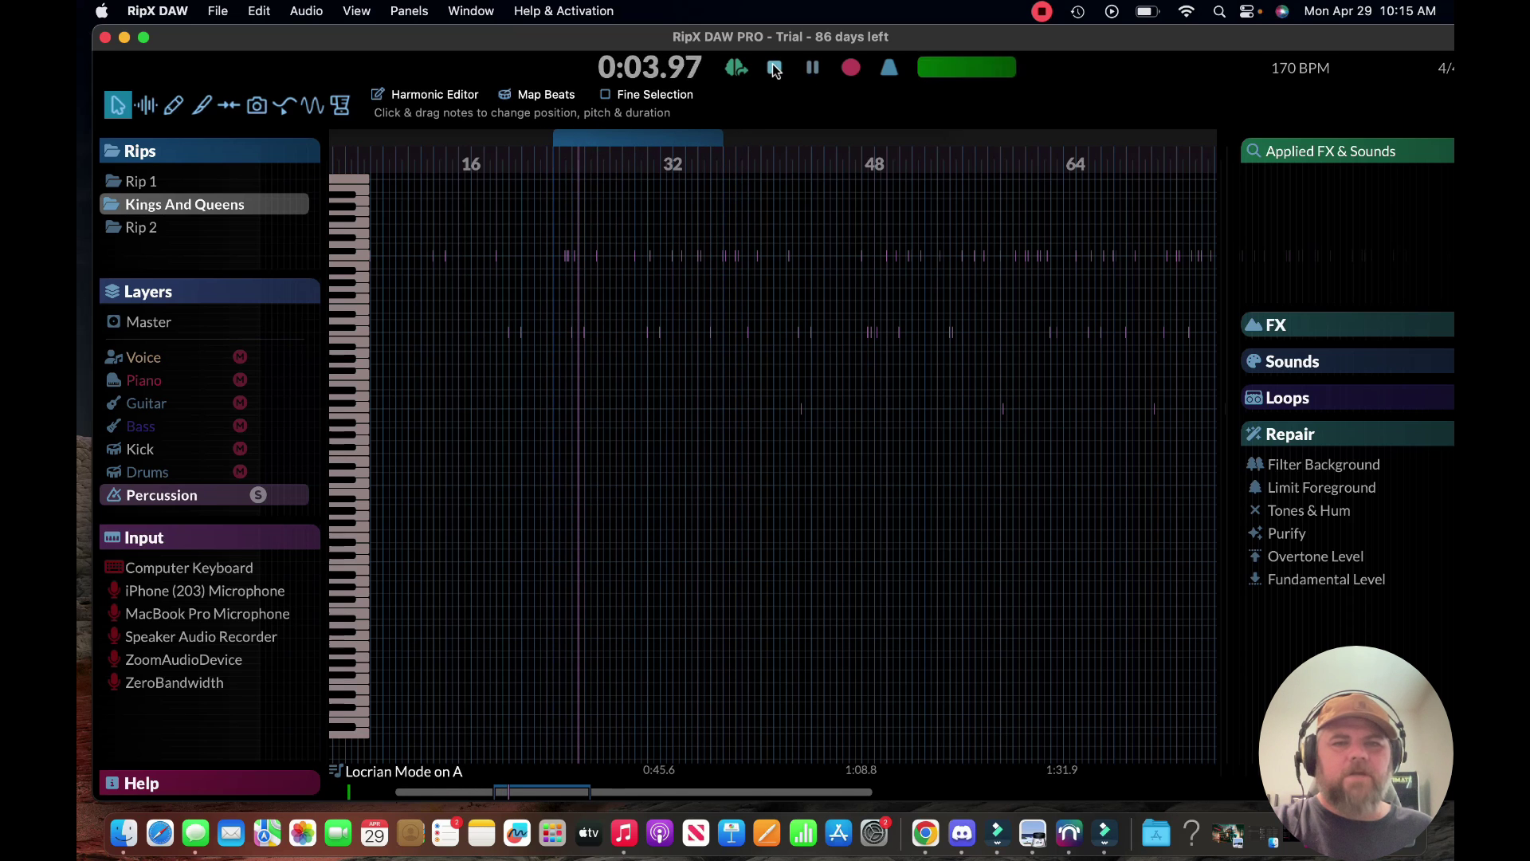
pyautogui.click(258, 495)
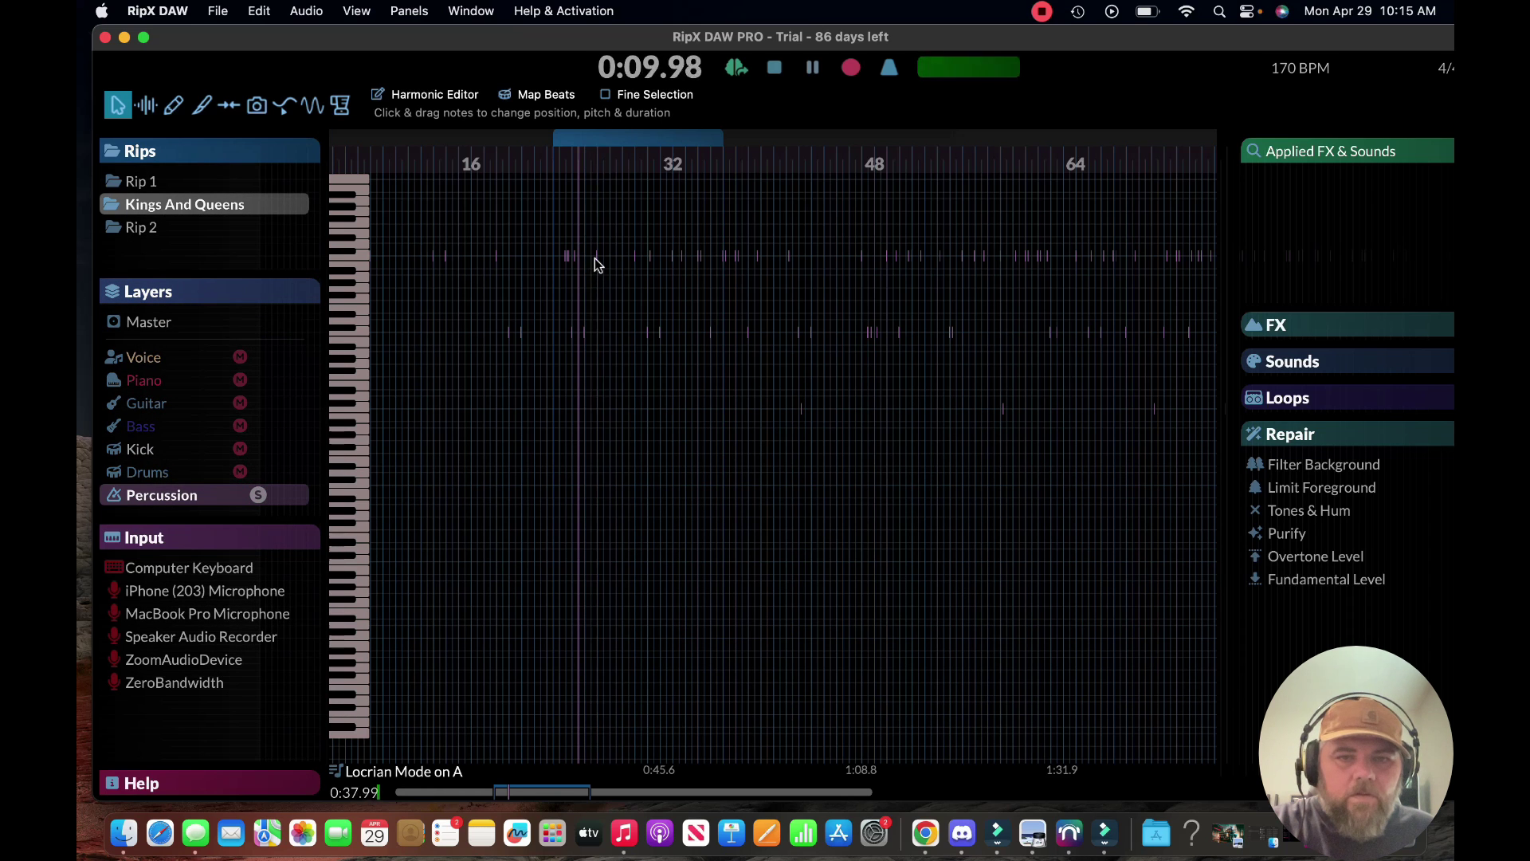
pyautogui.scroll(3, 595, 256)
pyautogui.scroll(2, 594, 258)
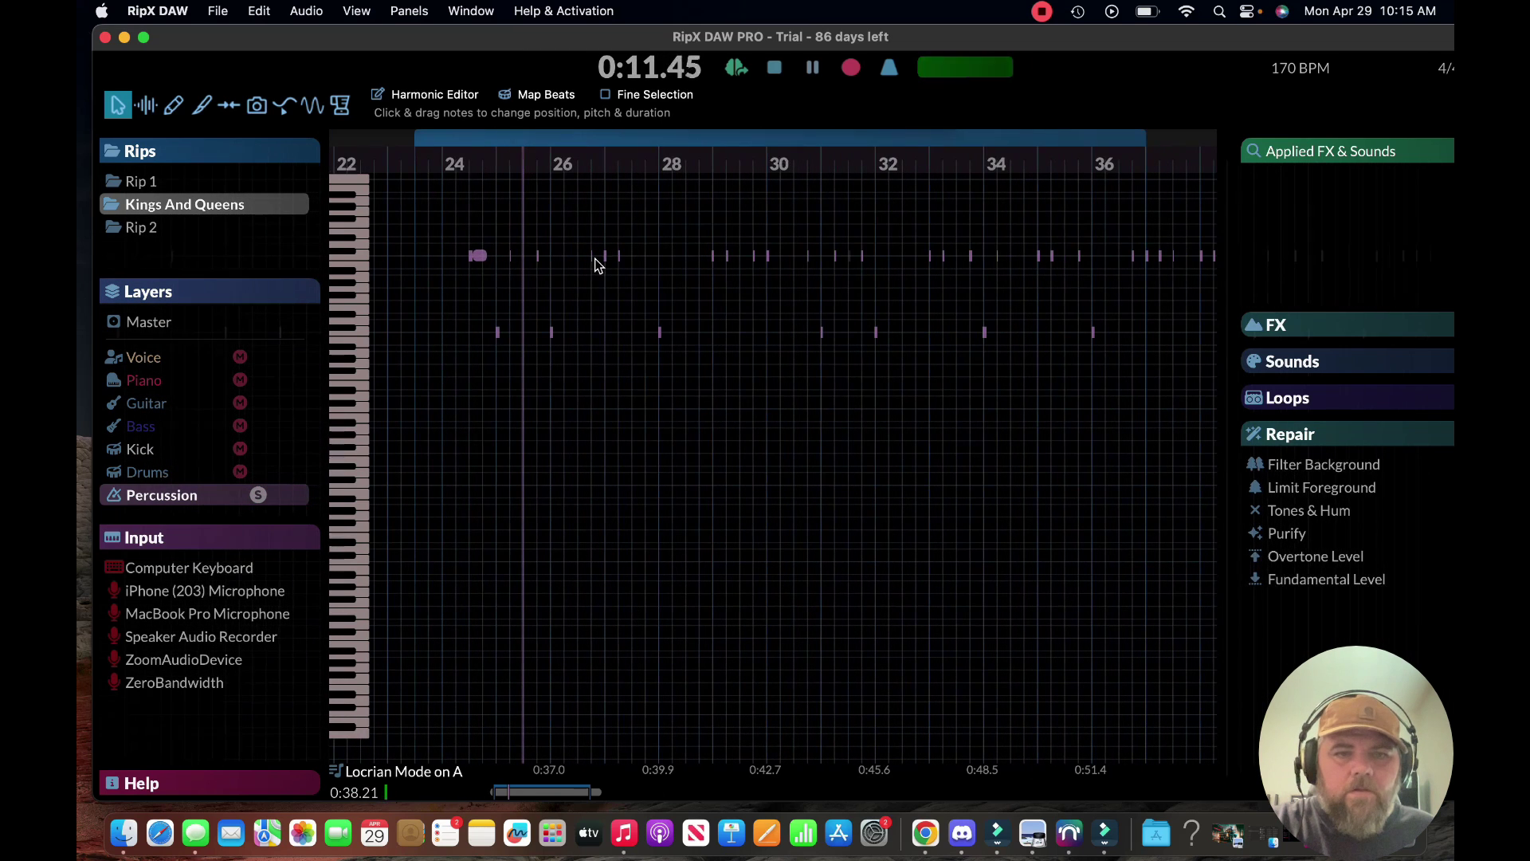
# - Select individual percussion hits and audition them around 0:48.5 and bar 33
pyautogui.click(538, 256)
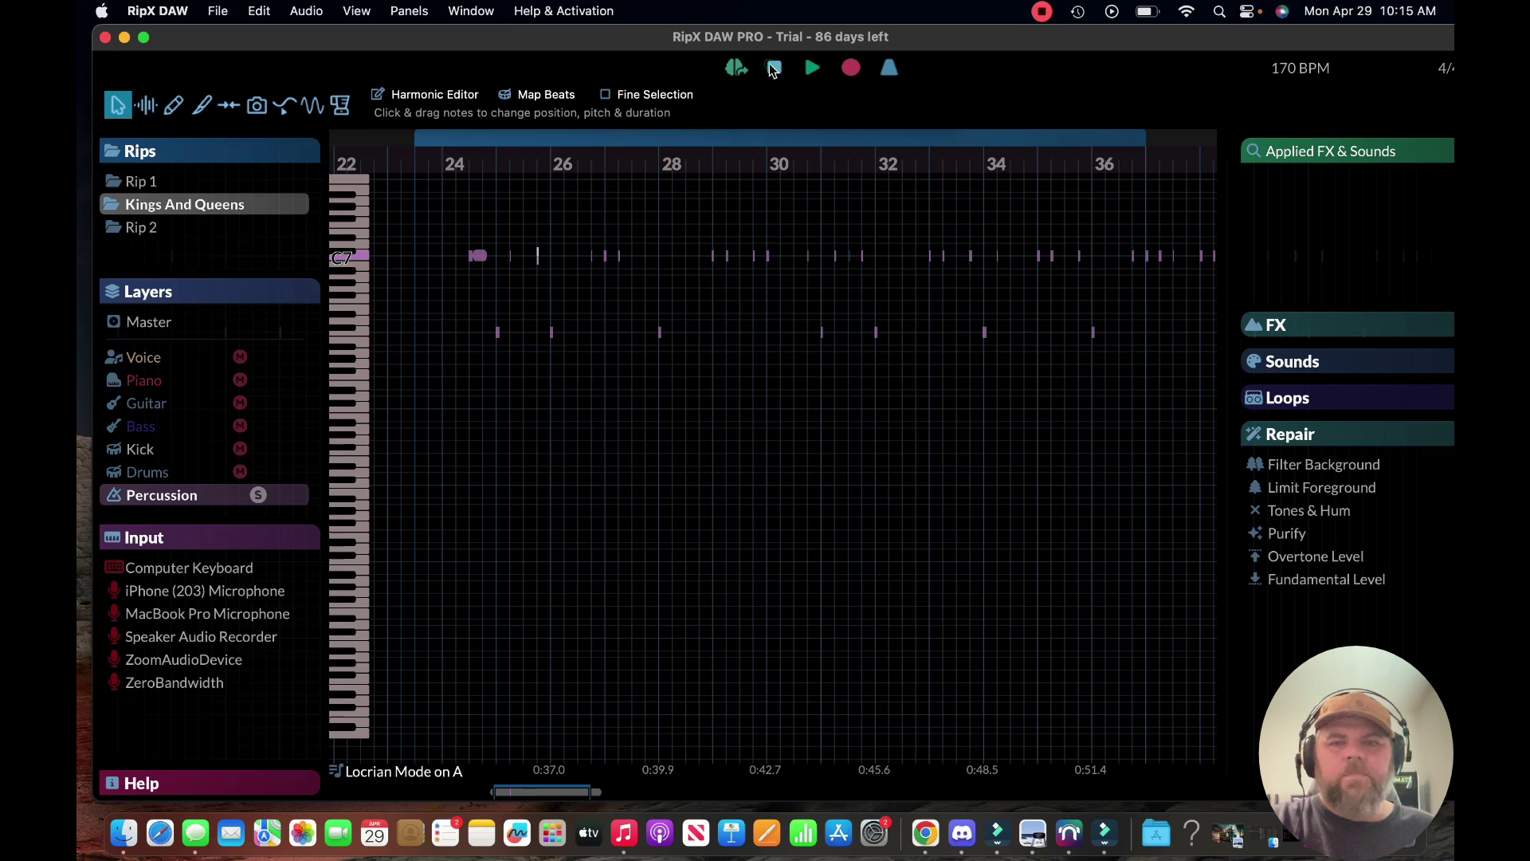
pyautogui.click(773, 70)
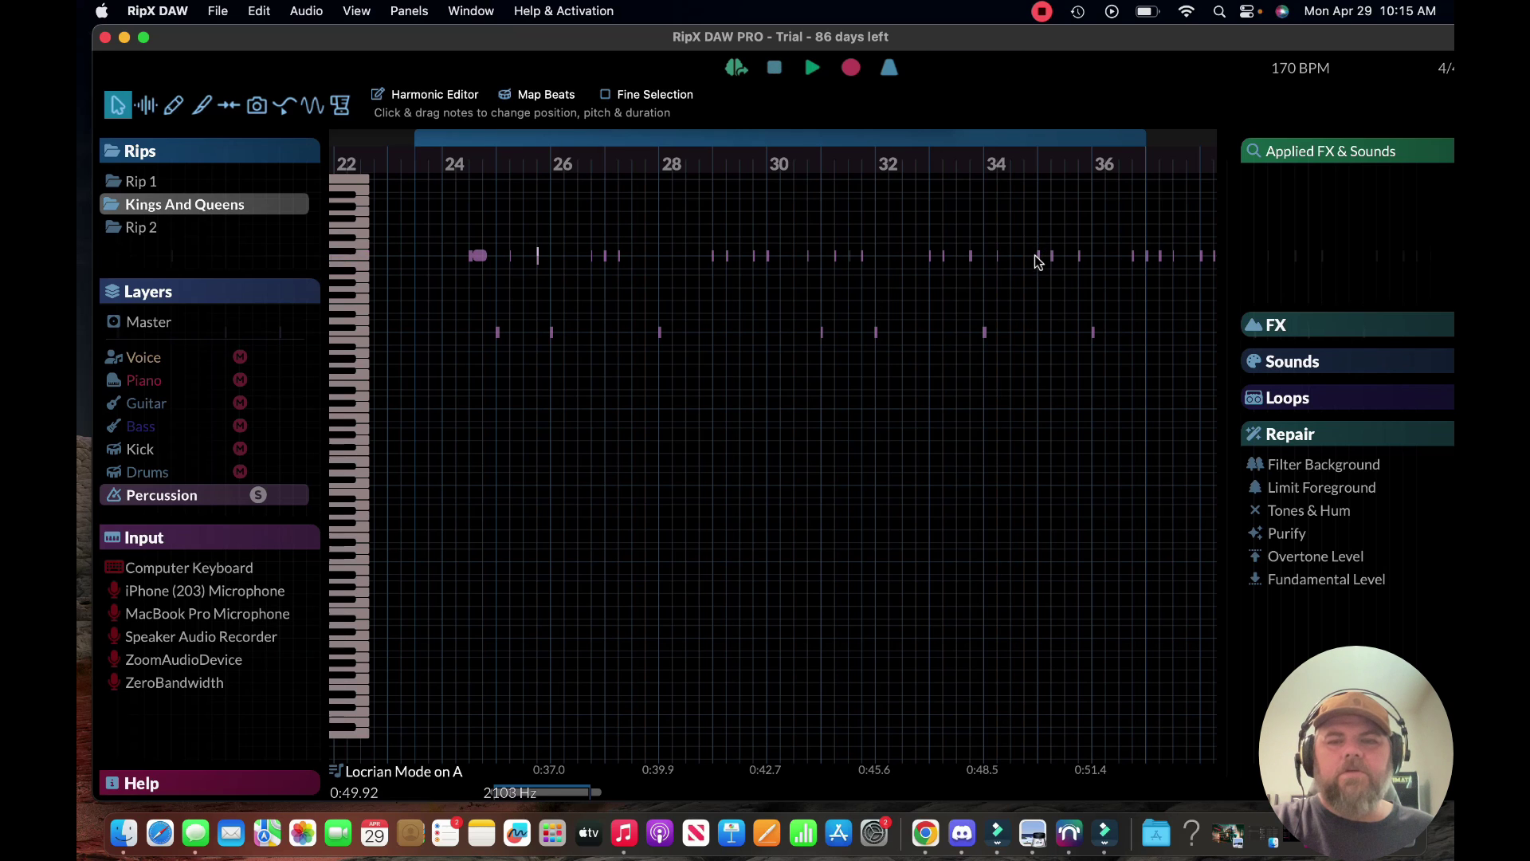
pyautogui.click(1037, 253)
pyautogui.click(971, 255)
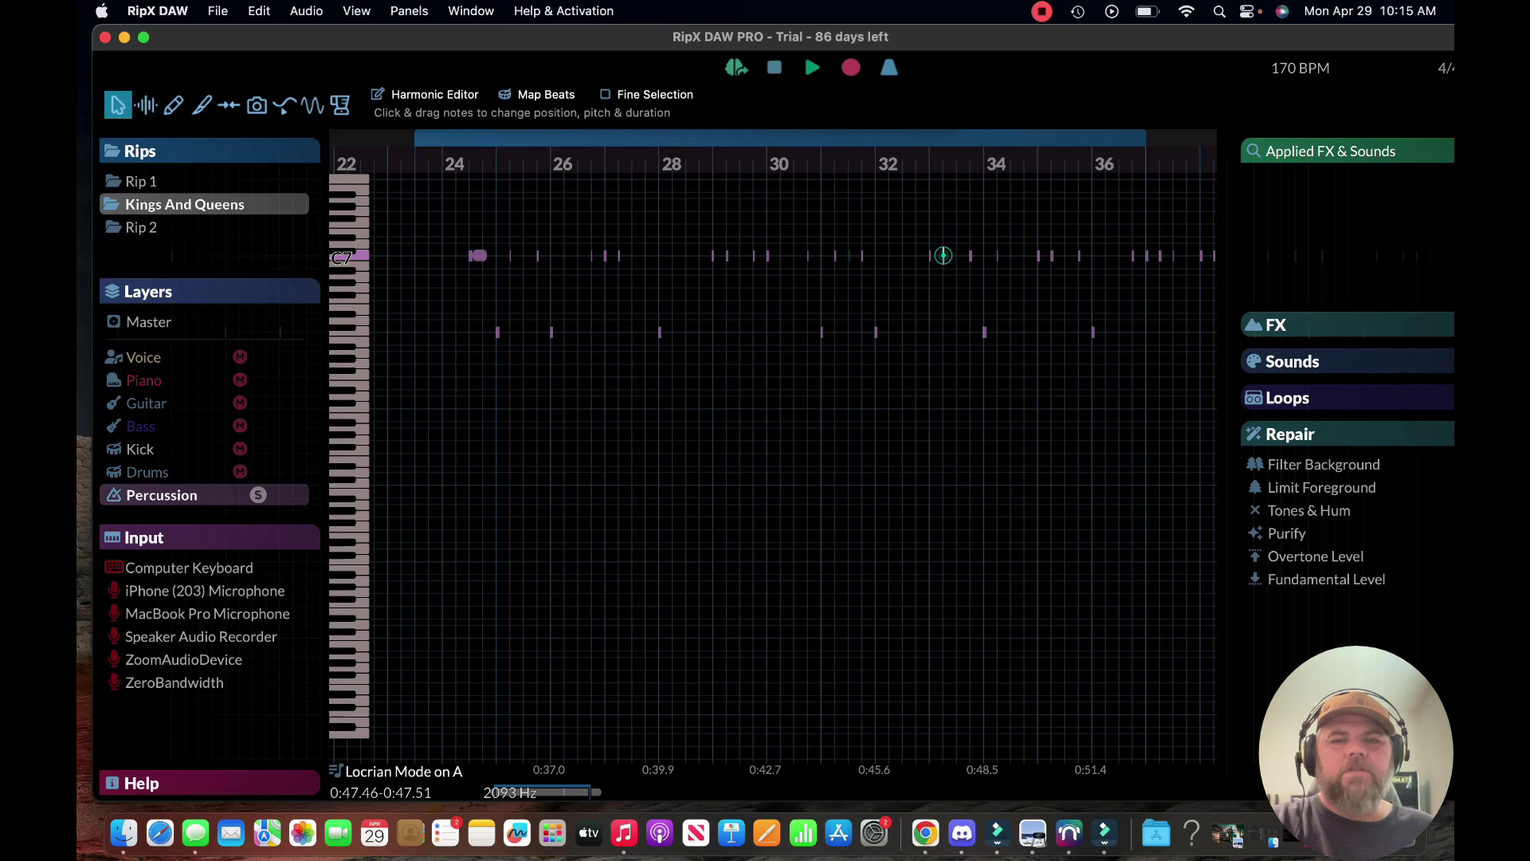
pyautogui.click(929, 253)
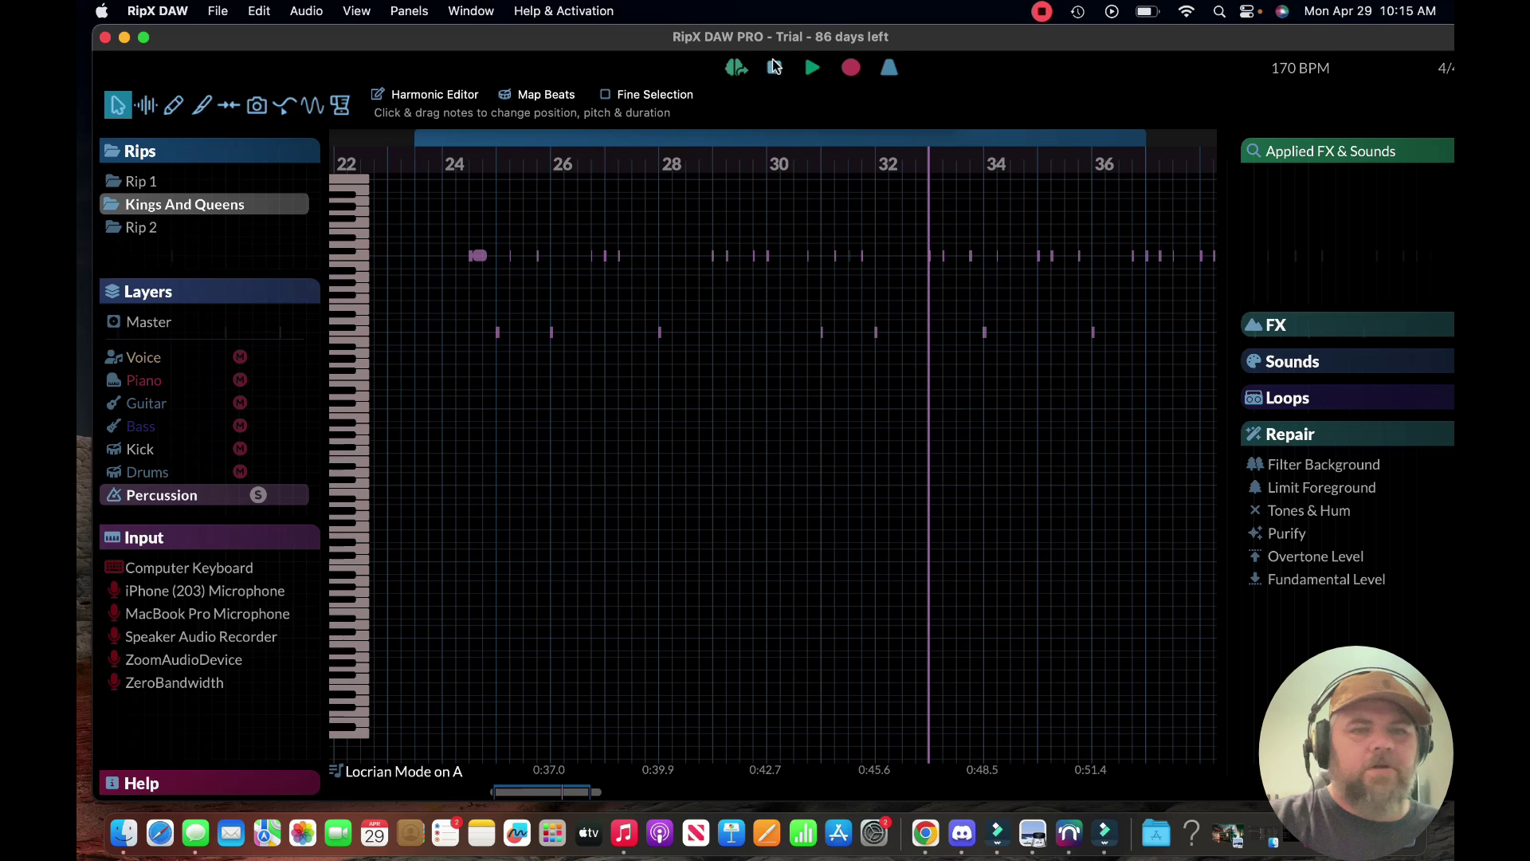
pyautogui.click(773, 67)
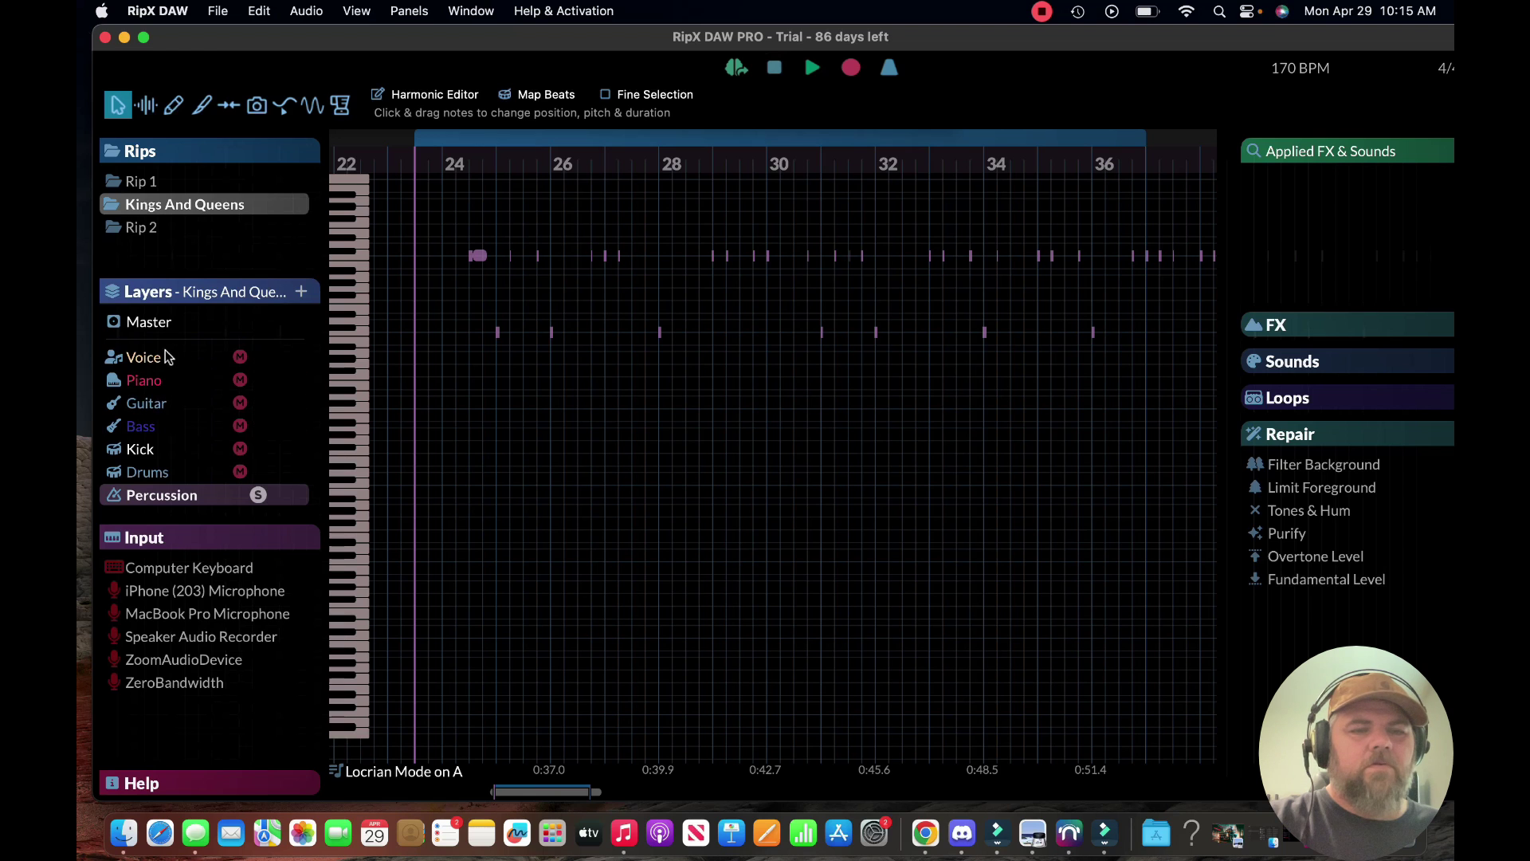
pyautogui.moveTo(176, 463)
pyautogui.scroll(-2, 182, 468)
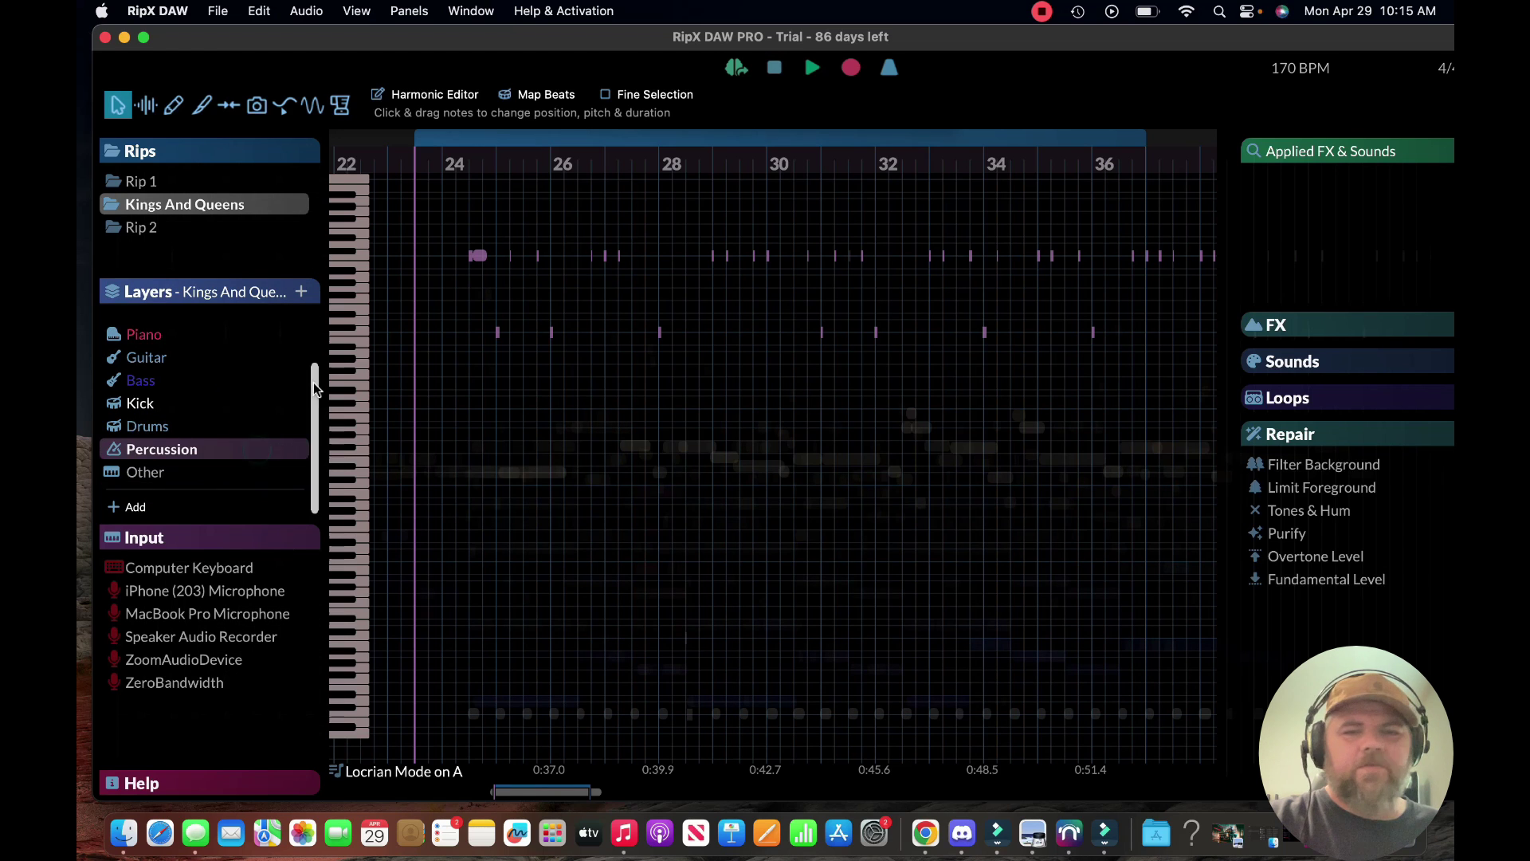
pyautogui.press('space')
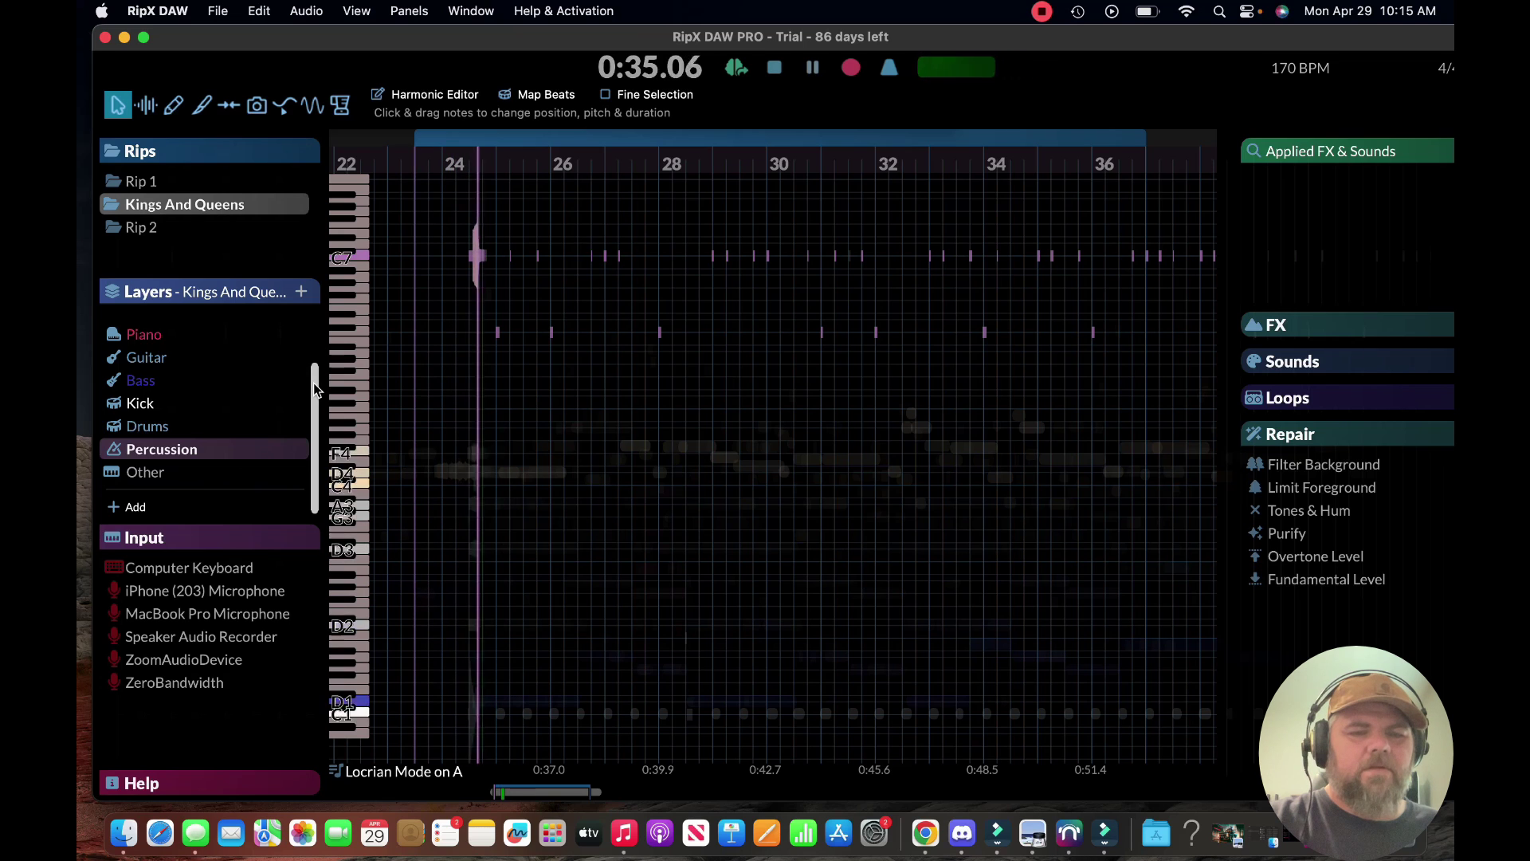
pyautogui.press('space')
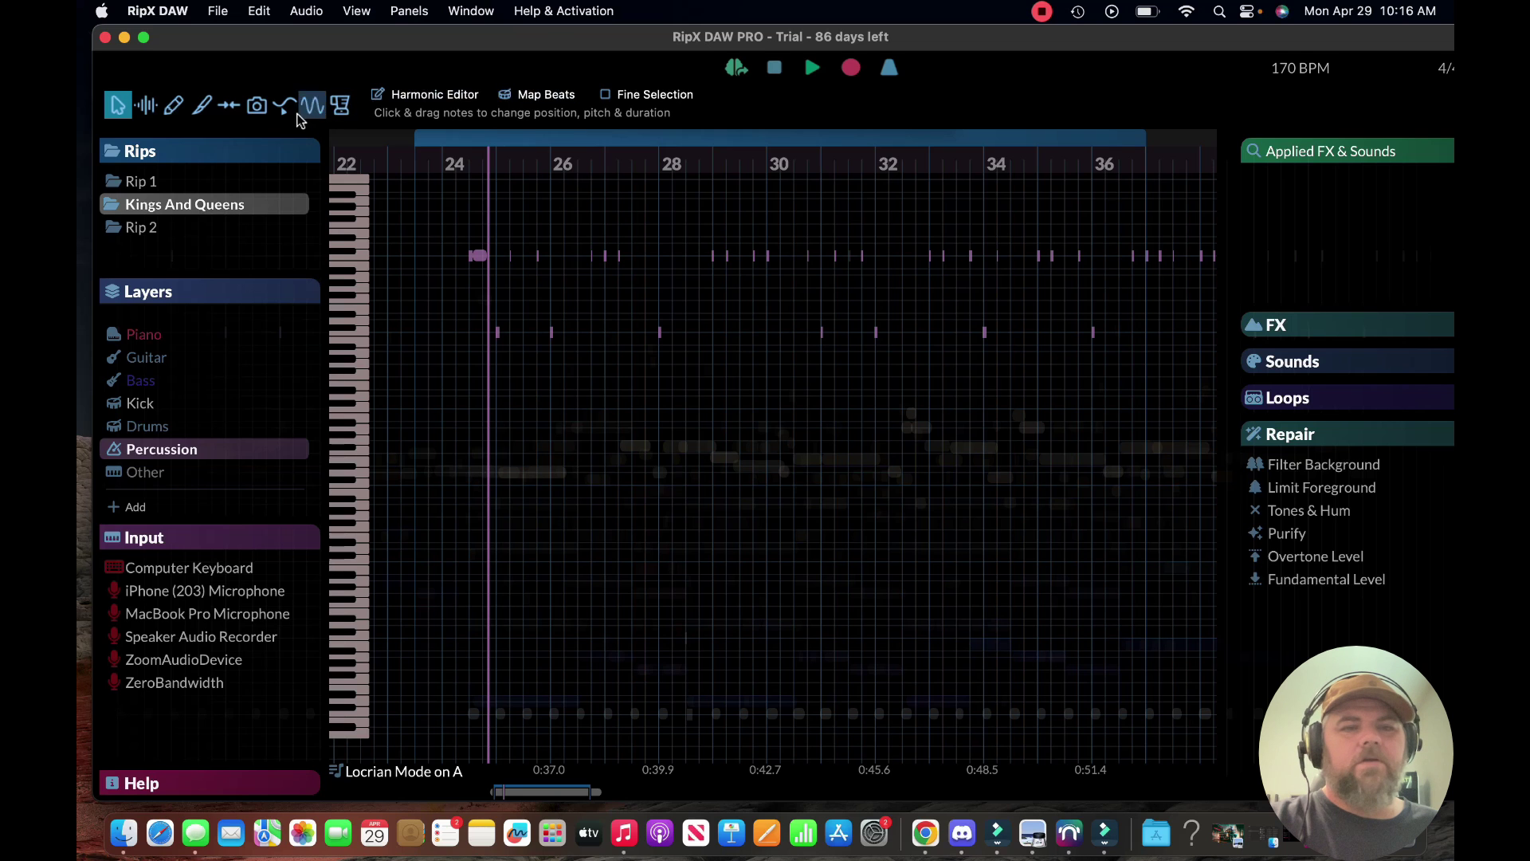
# - Show the percussion as a spectrogram, zoom to bar 28, and select part of the 0:40.2 hit
pyautogui.click(149, 110)
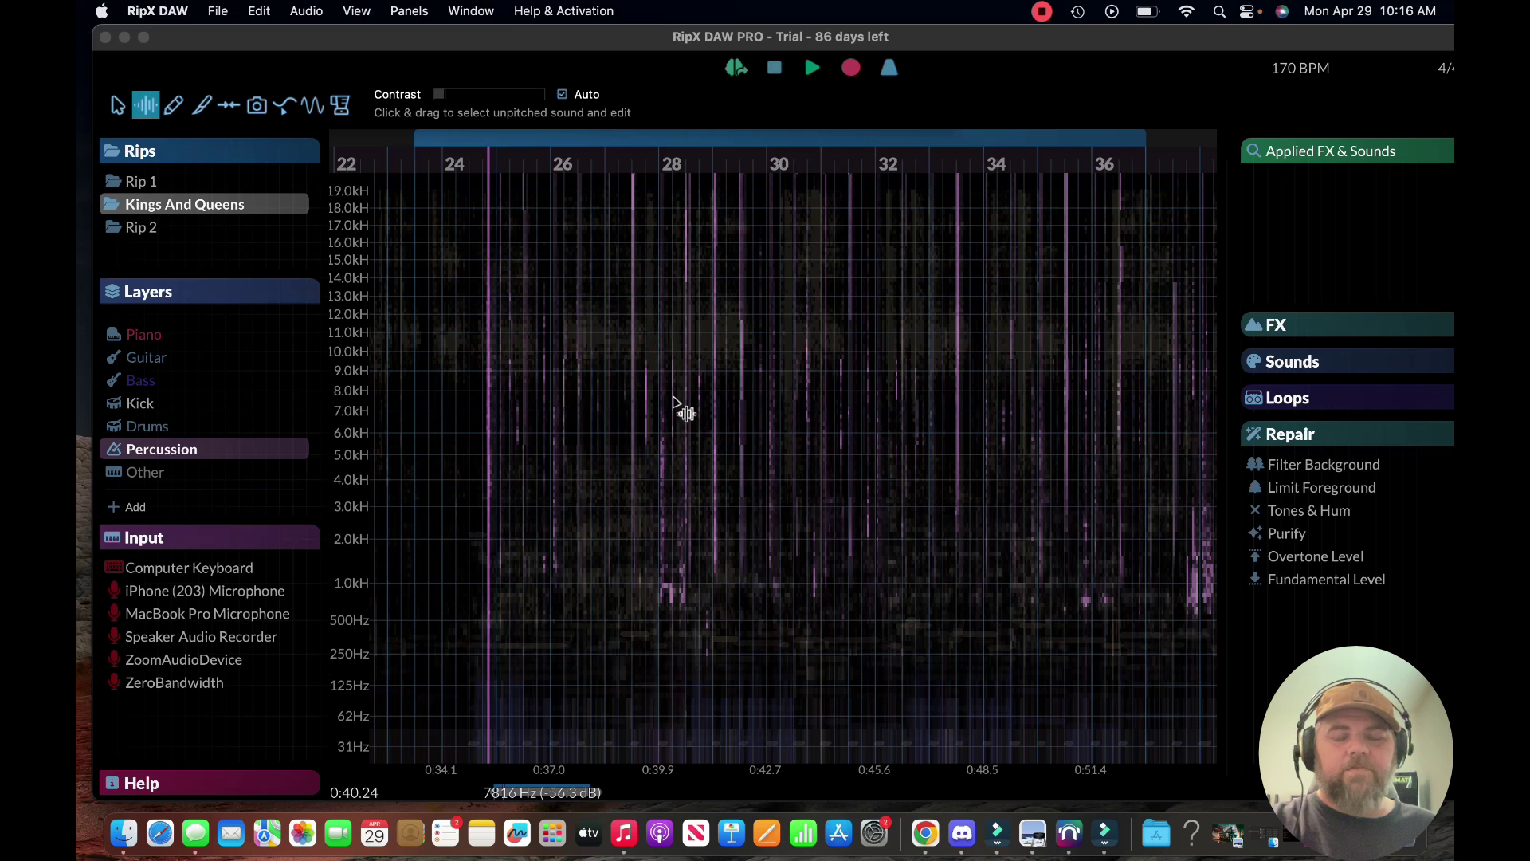
pyautogui.scroll(5, 677, 411)
pyautogui.scroll(6, 653, 426)
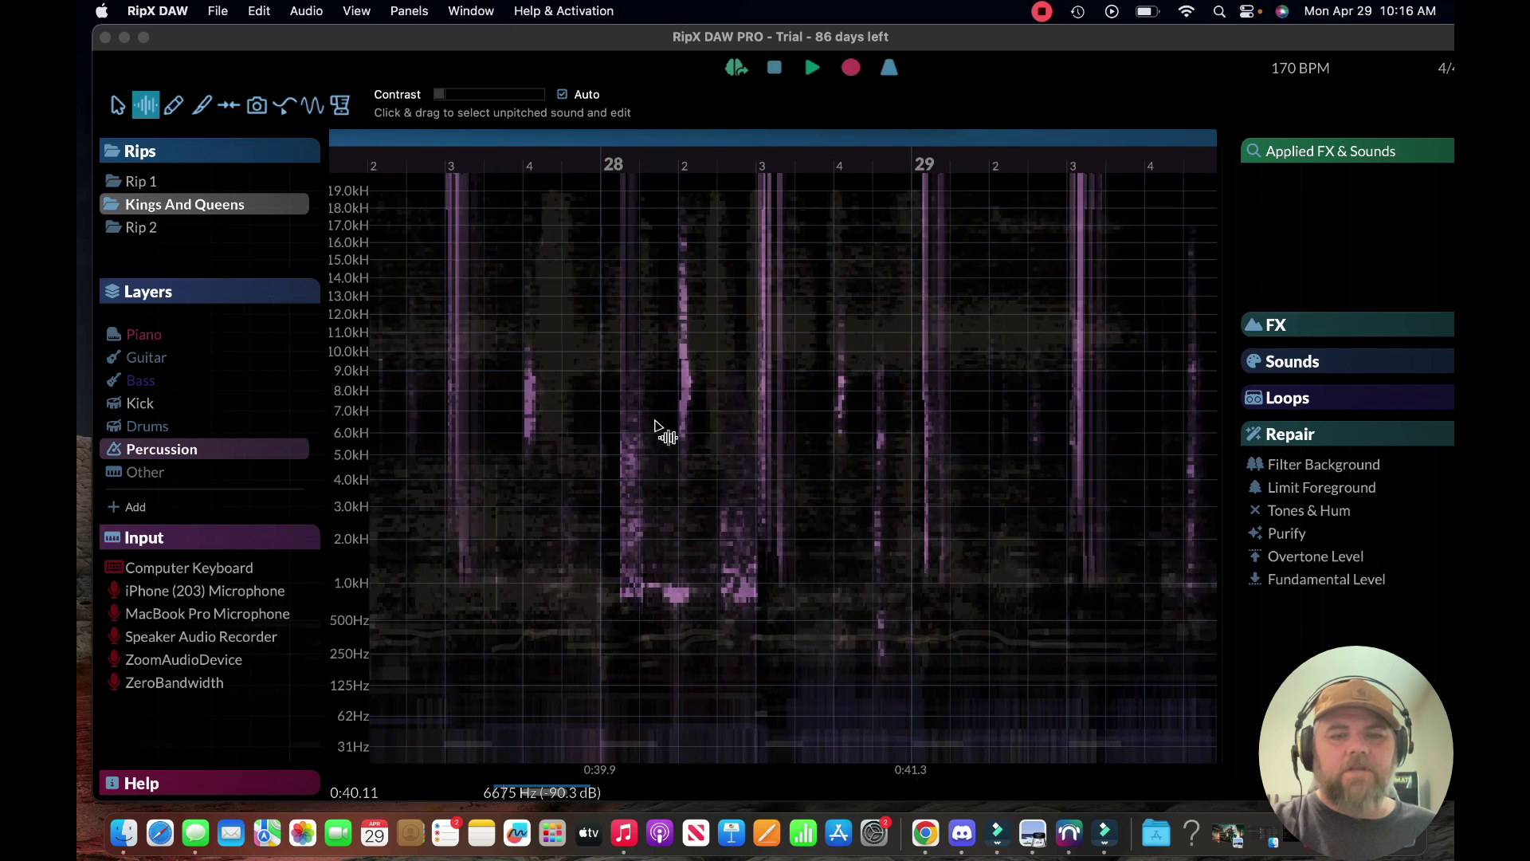
pyautogui.scroll(3, 653, 426)
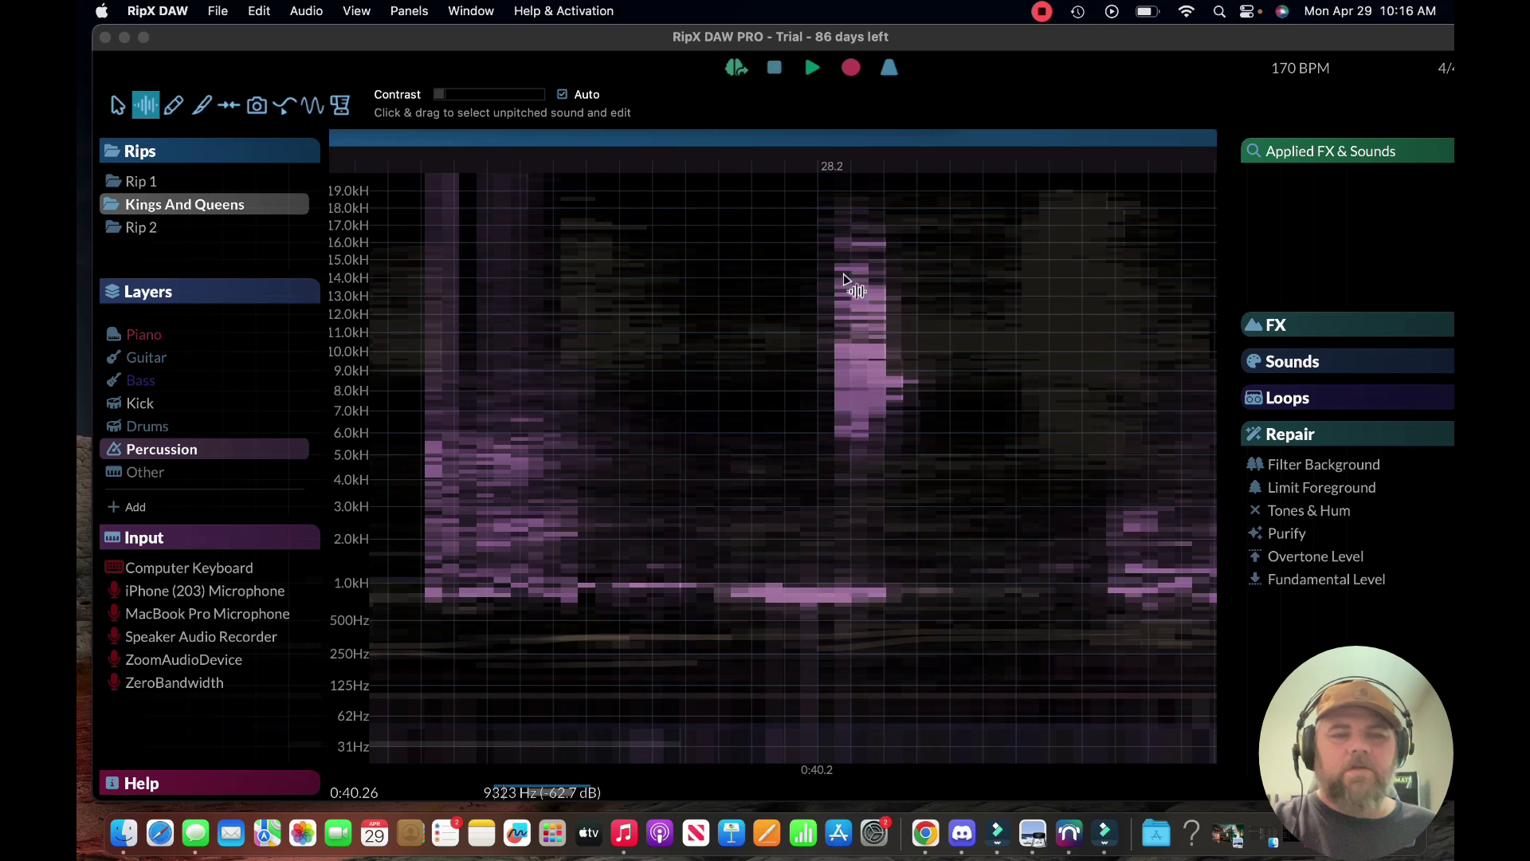
pyautogui.click(871, 360)
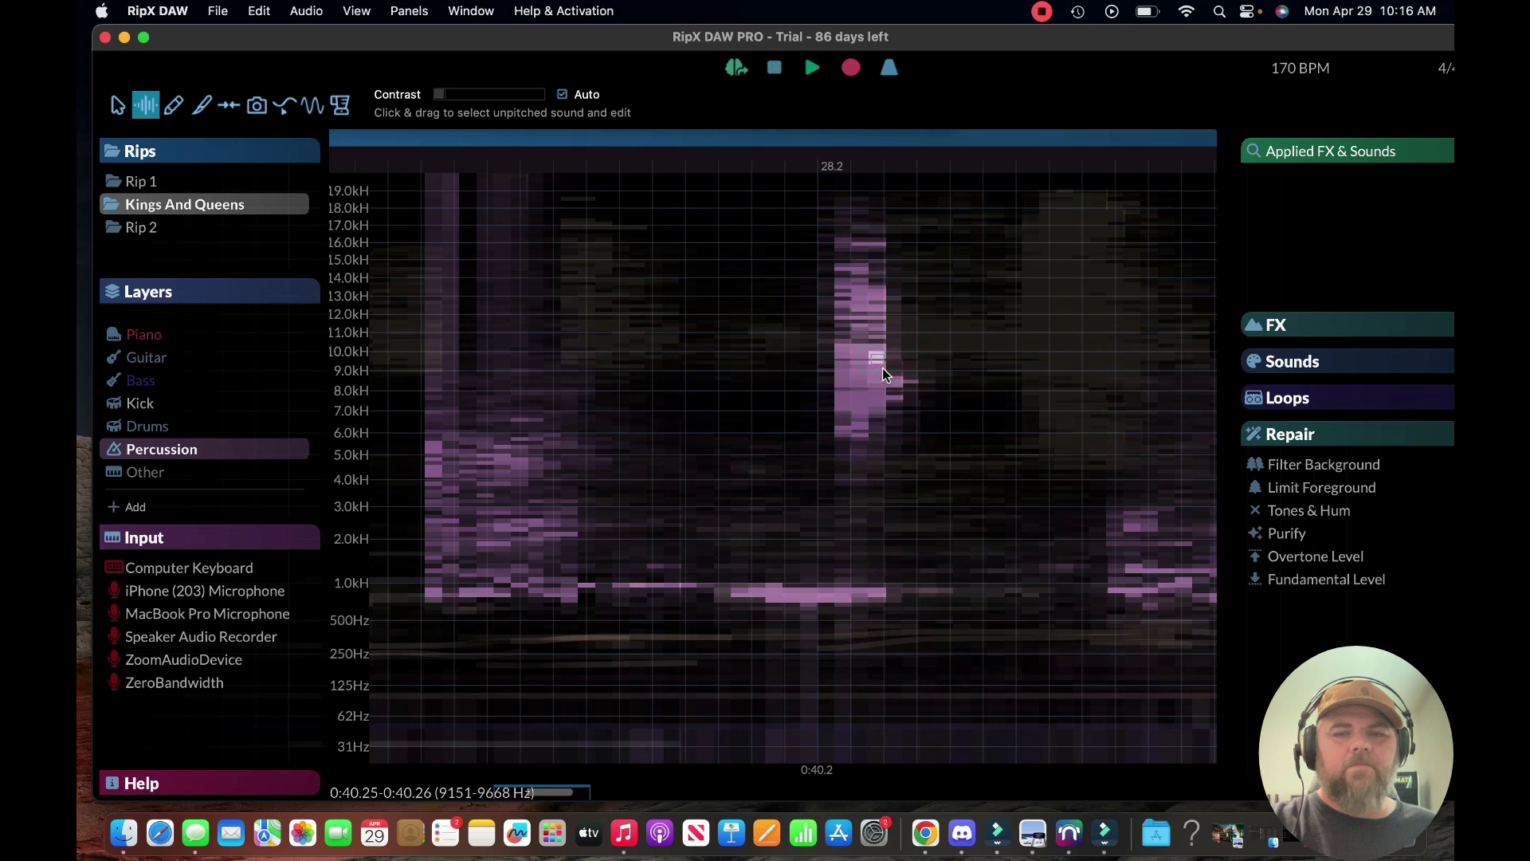
pyautogui.click(877, 361)
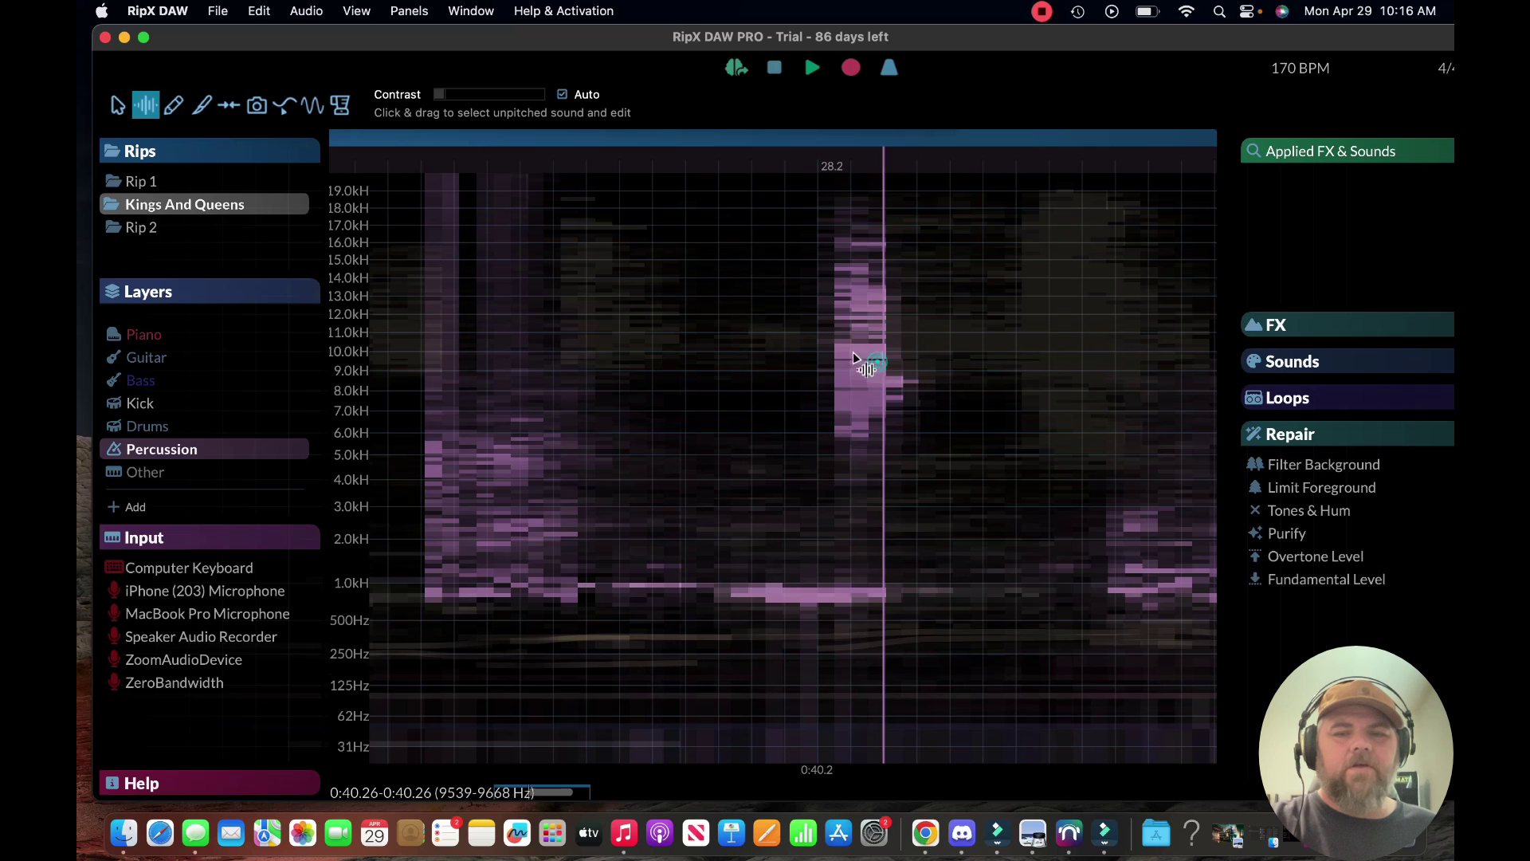
pyautogui.moveTo(855, 356); pyautogui.dragTo(834, 343)
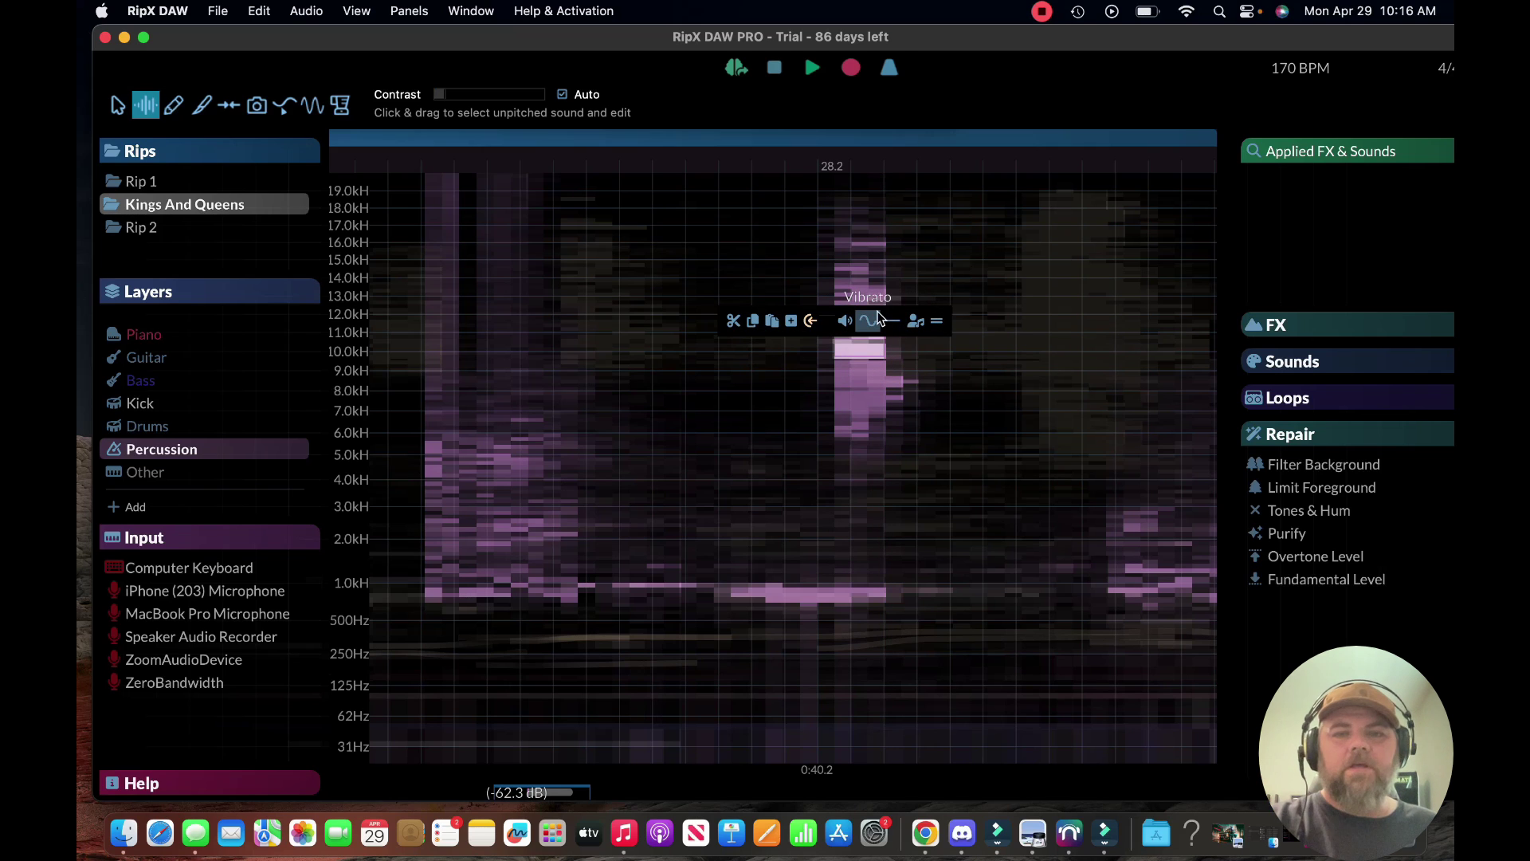
pyautogui.click(772, 321)
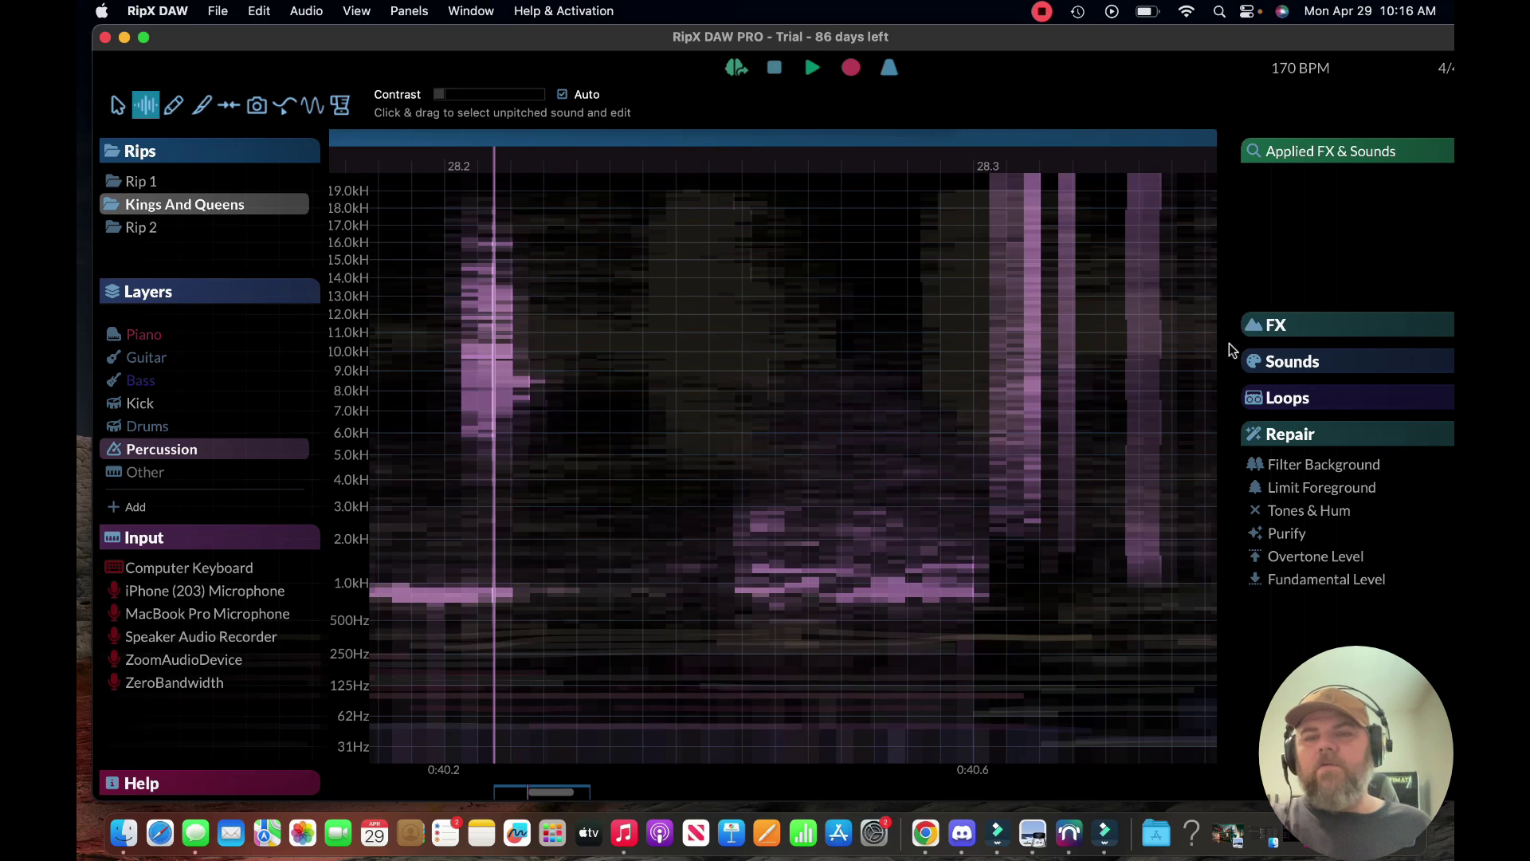